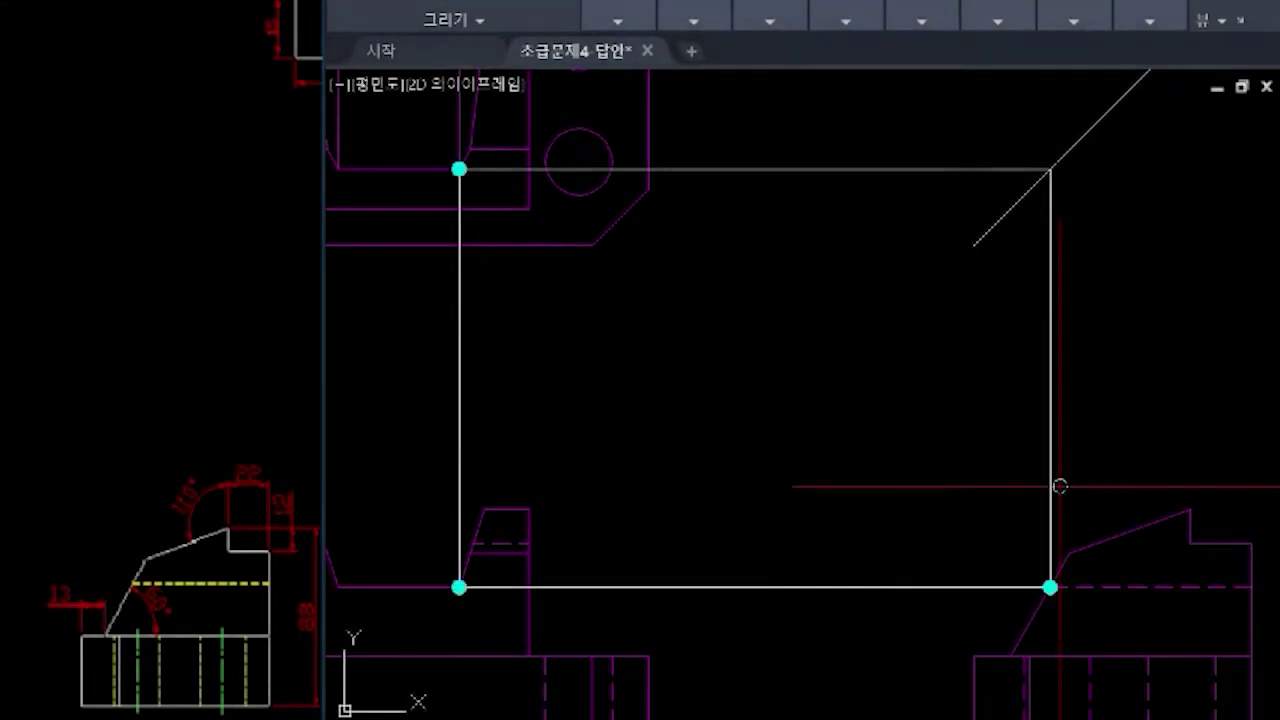
Mark the remaining corner of the projection rectangle linking the slot-floor corner across the top, front and right views.
{"action": "left_click", "coordinate": [1050, 169]}
{"action": "key", "text": "Escape"}
{"action": "scroll", "coordinate": [416, 113], "scroll_direction": "up", "scroll_amount": 6}
{"action": "left_click", "coordinate": [640, 256]}
{"action": "scroll", "coordinate": [643, 256], "scroll_direction": "down", "scroll_amount": 8}
{"action": "left_click", "coordinate": [645, 478]}
{"action": "left_click", "coordinate": [1010, 505]}
{"action": "scroll", "coordinate": [937, 428], "scroll_direction": "up", "scroll_amount": 2}
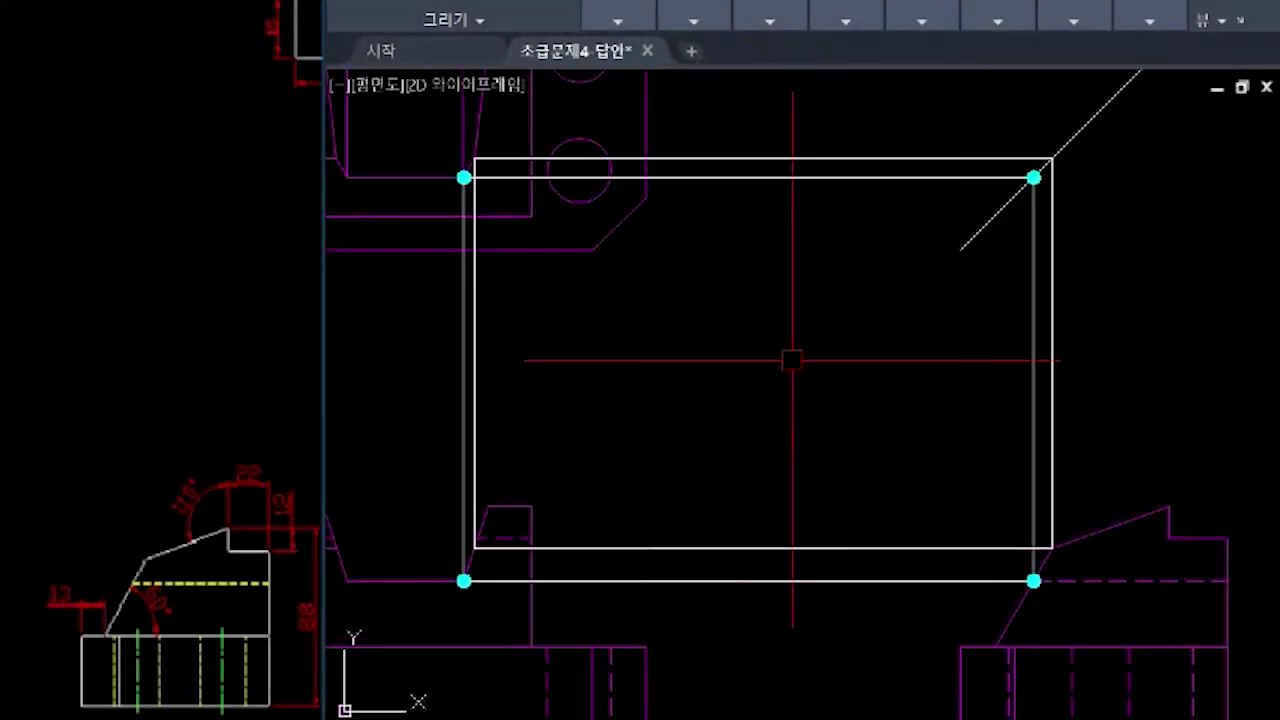
Mark the corners of the projection rectangle for the break point in the right view's sloped profile.
{"action": "left_click", "coordinate": [474, 157]}
{"action": "left_click", "coordinate": [474, 549]}
{"action": "left_click", "coordinate": [1051, 549]}
{"action": "left_click", "coordinate": [1051, 157]}
{"action": "scroll", "coordinate": [628, 590], "scroll_direction": "down", "scroll_amount": 2}
{"action": "left_click", "coordinate": [537, 243]}
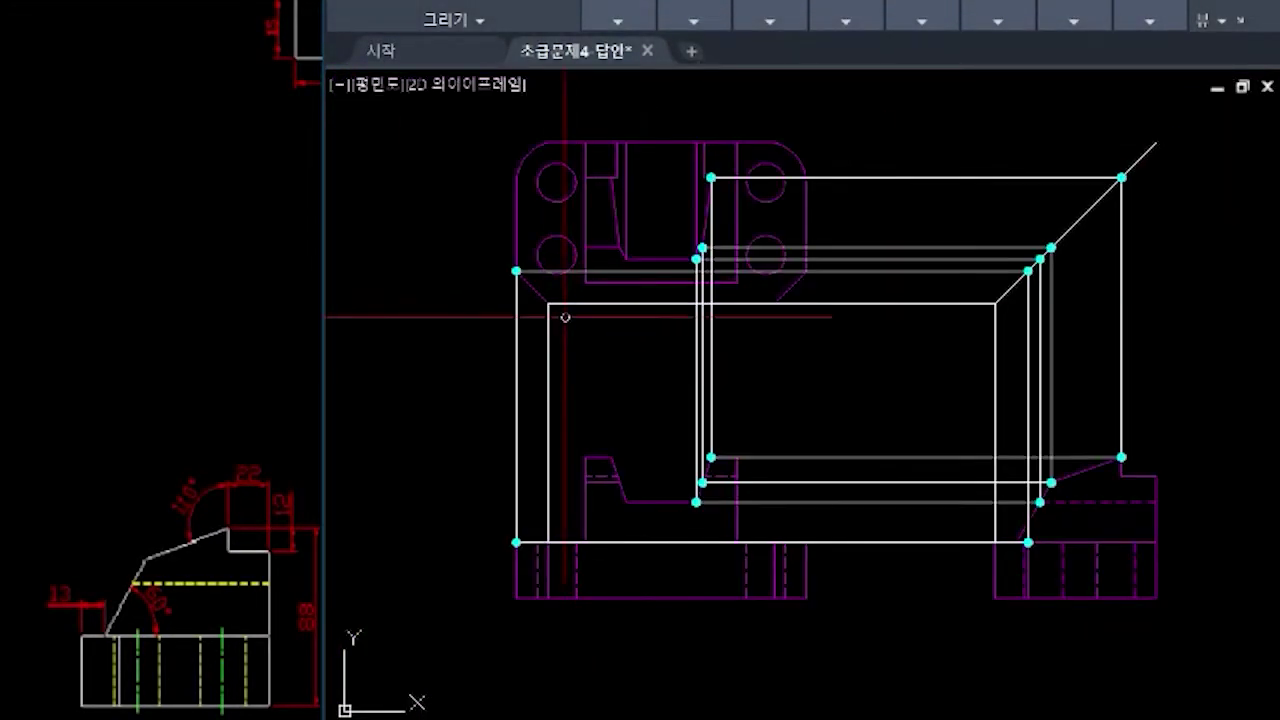
Mark the corners of the outer projection rectangle that locates the lower end of the top view's chamfer.
{"action": "left_click", "coordinate": [548, 303]}
{"action": "left_click", "coordinate": [548, 542]}
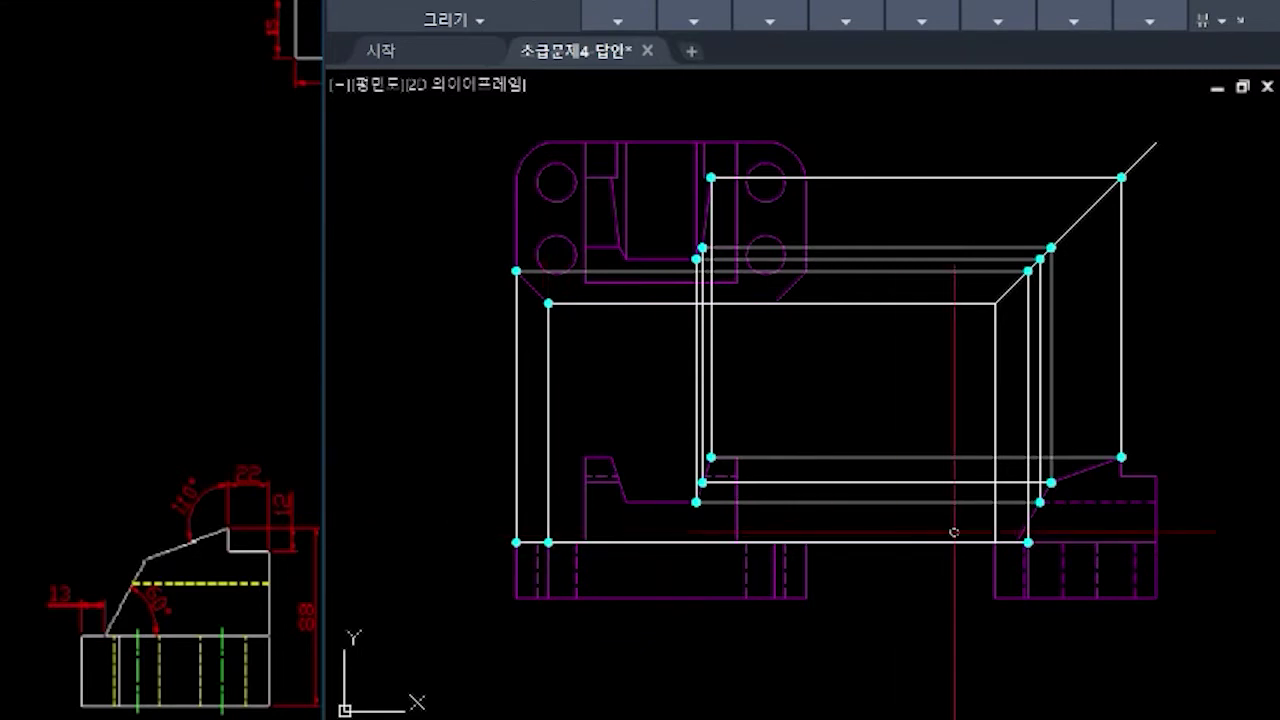
{"action": "left_click", "coordinate": [995, 542]}
{"action": "left_click", "coordinate": [995, 303]}
{"action": "scroll", "coordinate": [1181, 325], "scroll_direction": "up", "scroll_amount": 1}
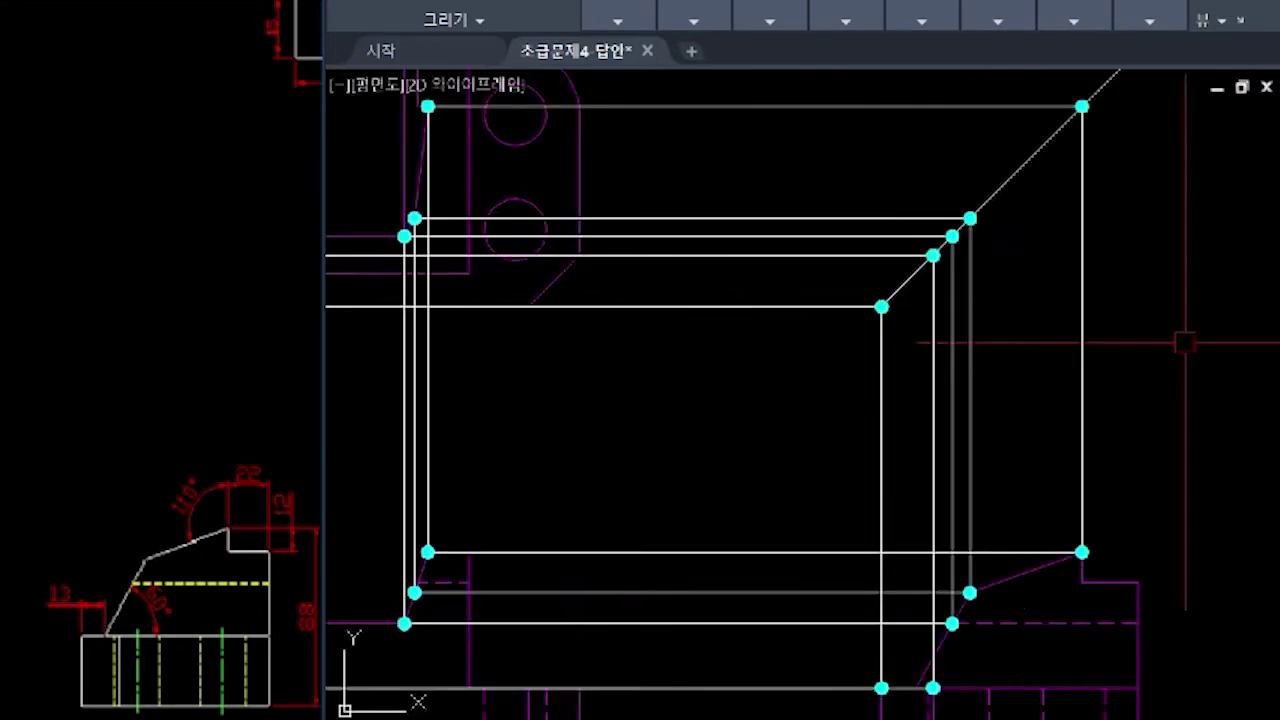
{"action": "scroll", "coordinate": [1181, 325], "scroll_direction": "down", "scroll_amount": 1}
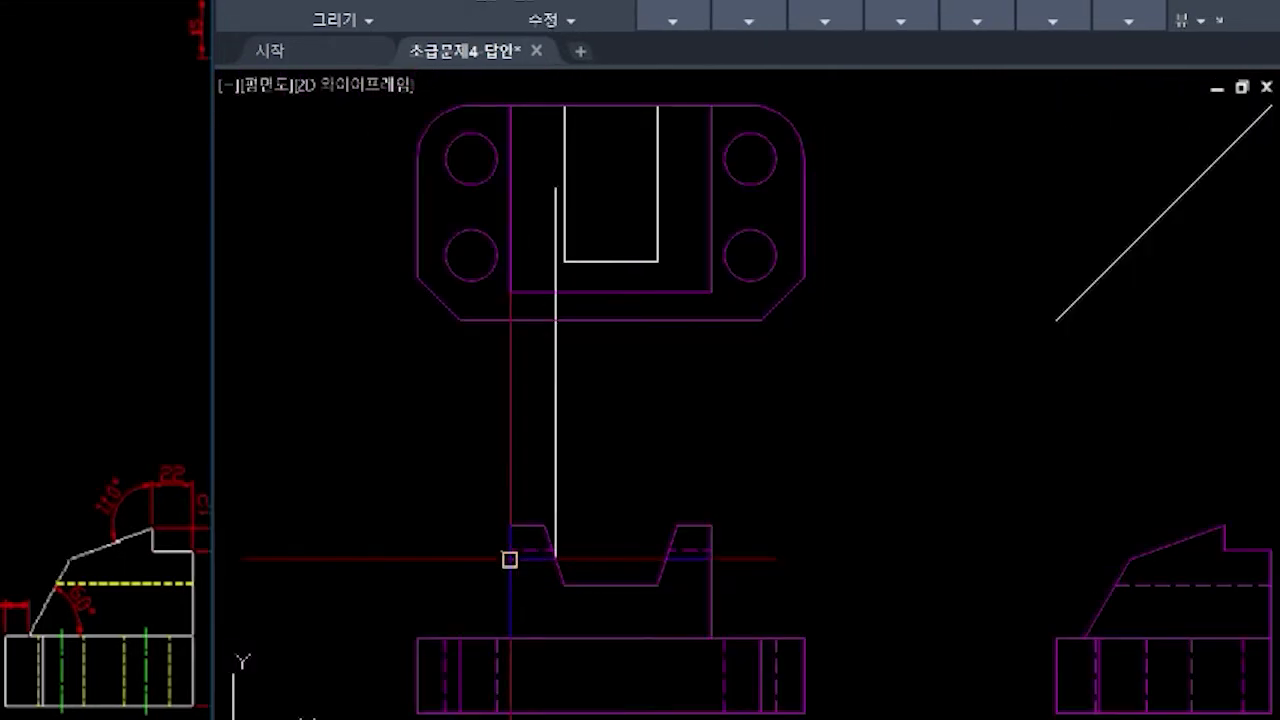
Draw a vertical projection line from the outer left end of the front view's shoulder line up past the top view.
{"action": "left_click", "coordinate": [510, 559]}
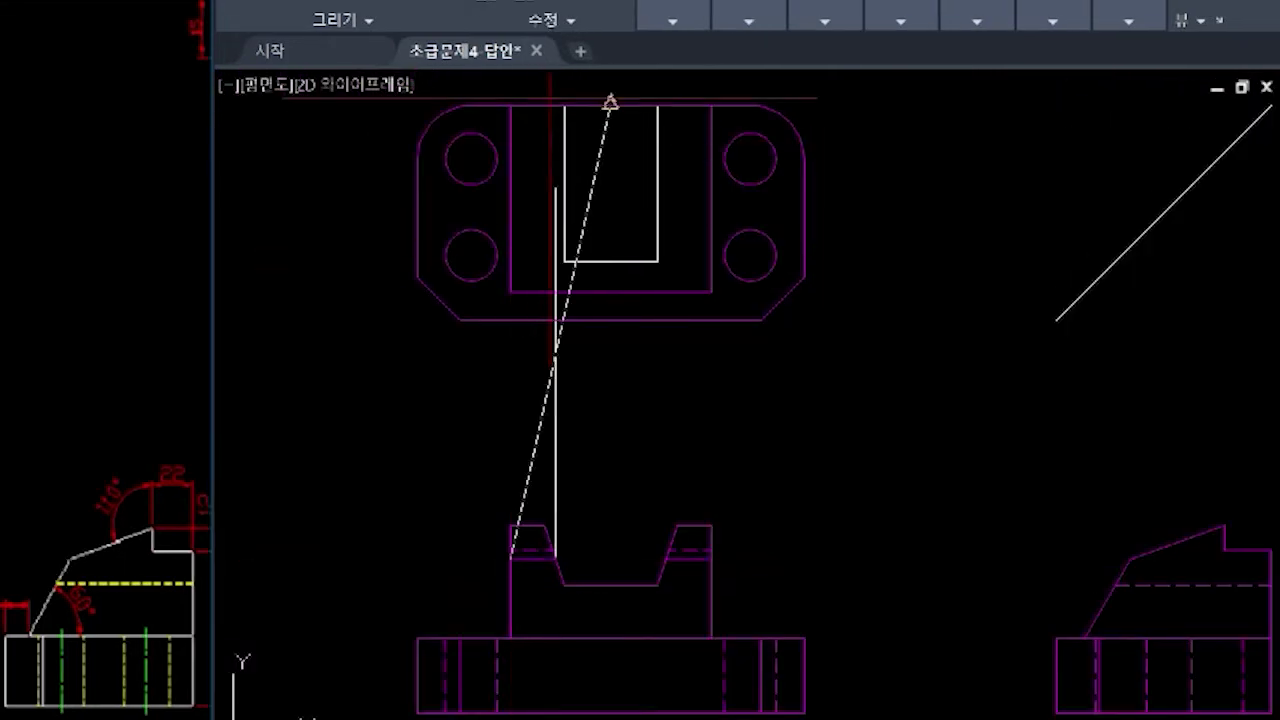
{"action": "left_click", "coordinate": [551, 82]}
{"action": "key", "text": "space"}
{"action": "key", "text": "space"}
Draw projection lines from the front view's slot-side and shoulder intersection to the right view's slope break and up across the 45° line.
{"action": "scroll", "coordinate": [560, 562], "scroll_direction": "up", "scroll_amount": 4}
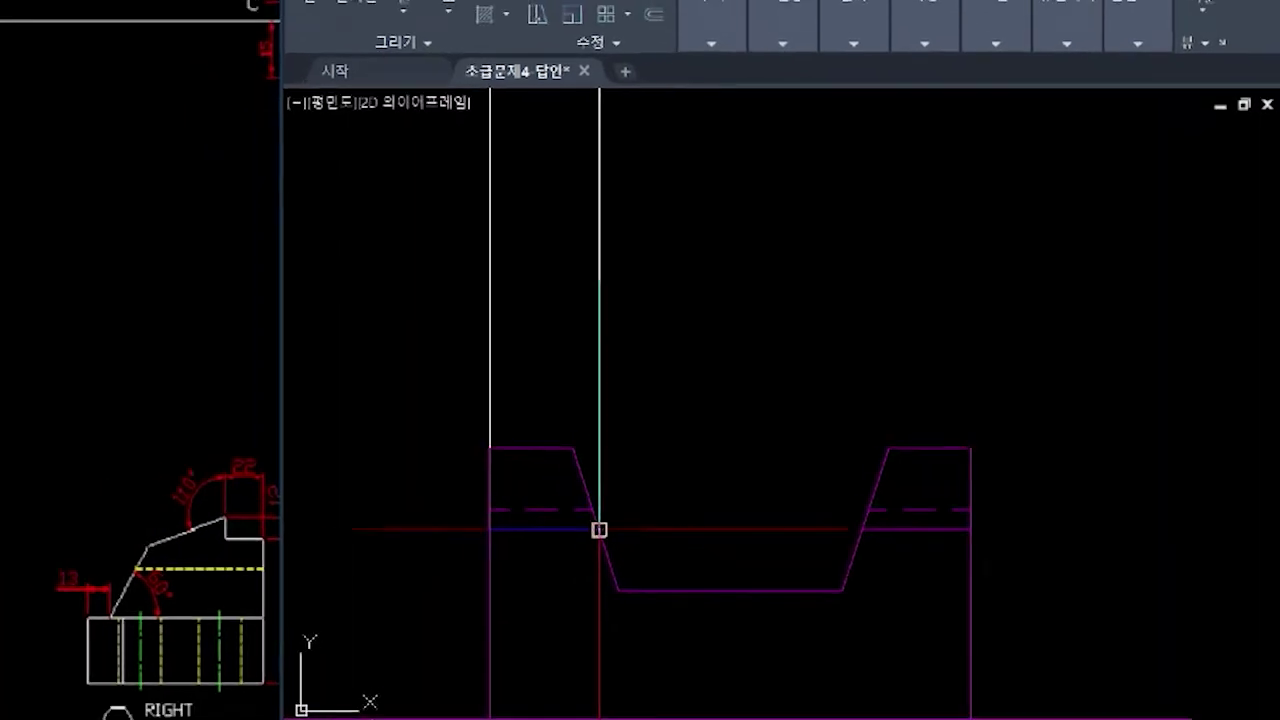
{"action": "left_click", "coordinate": [599, 530]}
{"action": "scroll", "coordinate": [599, 530], "scroll_direction": "down", "scroll_amount": 2}
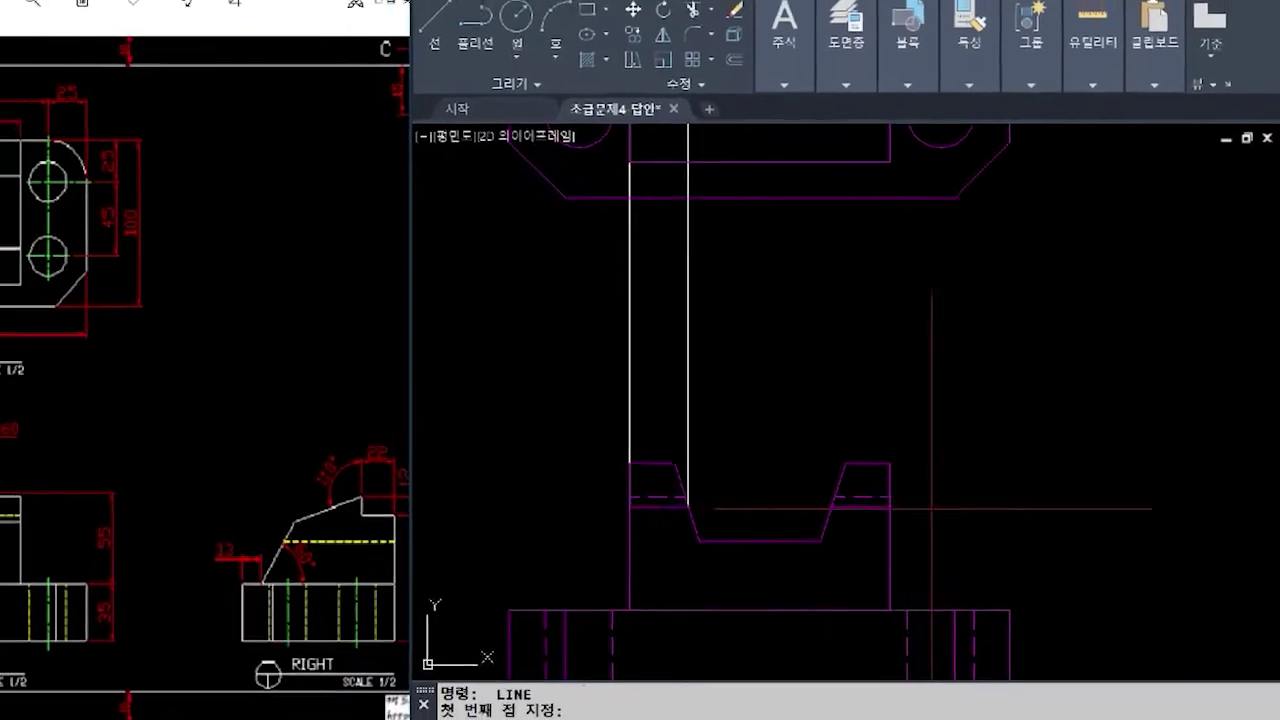
{"action": "scroll", "coordinate": [1000, 529], "scroll_direction": "down", "scroll_amount": 4}
{"action": "middle_click_drag", "start_coordinate": [1000, 529], "coordinate": [765, 522]}
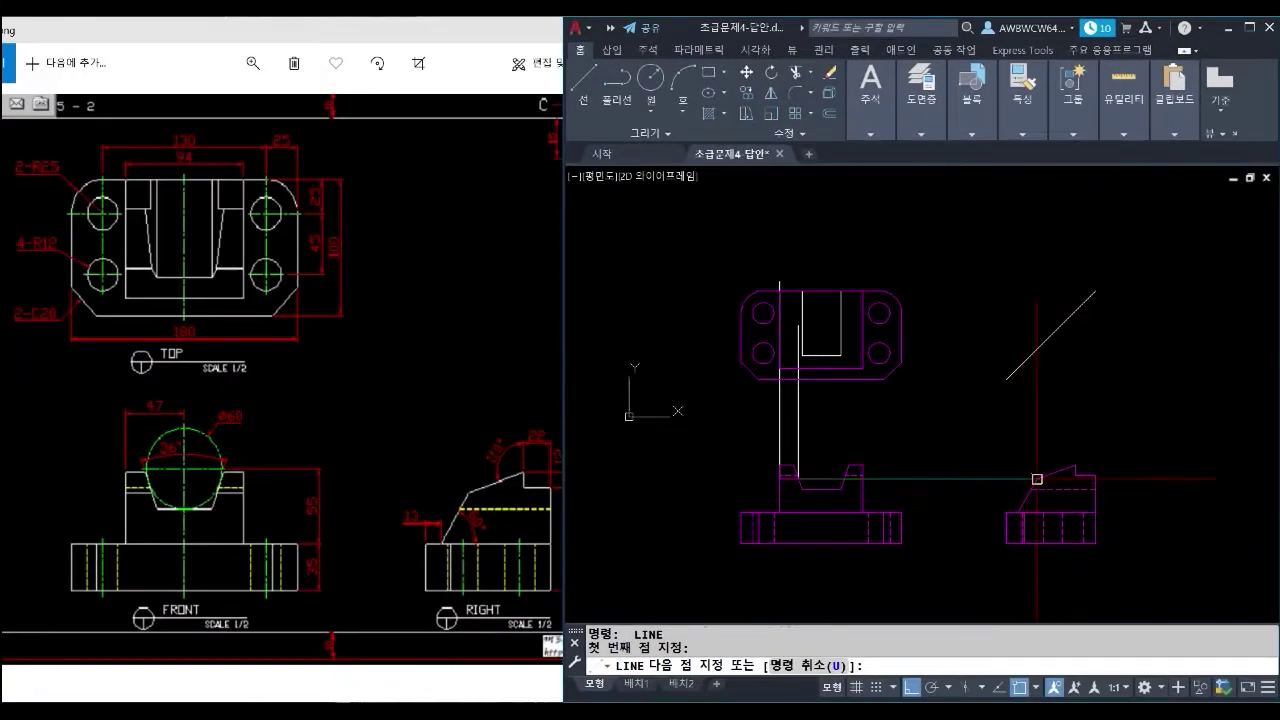
{"action": "left_click", "coordinate": [1037, 479]}
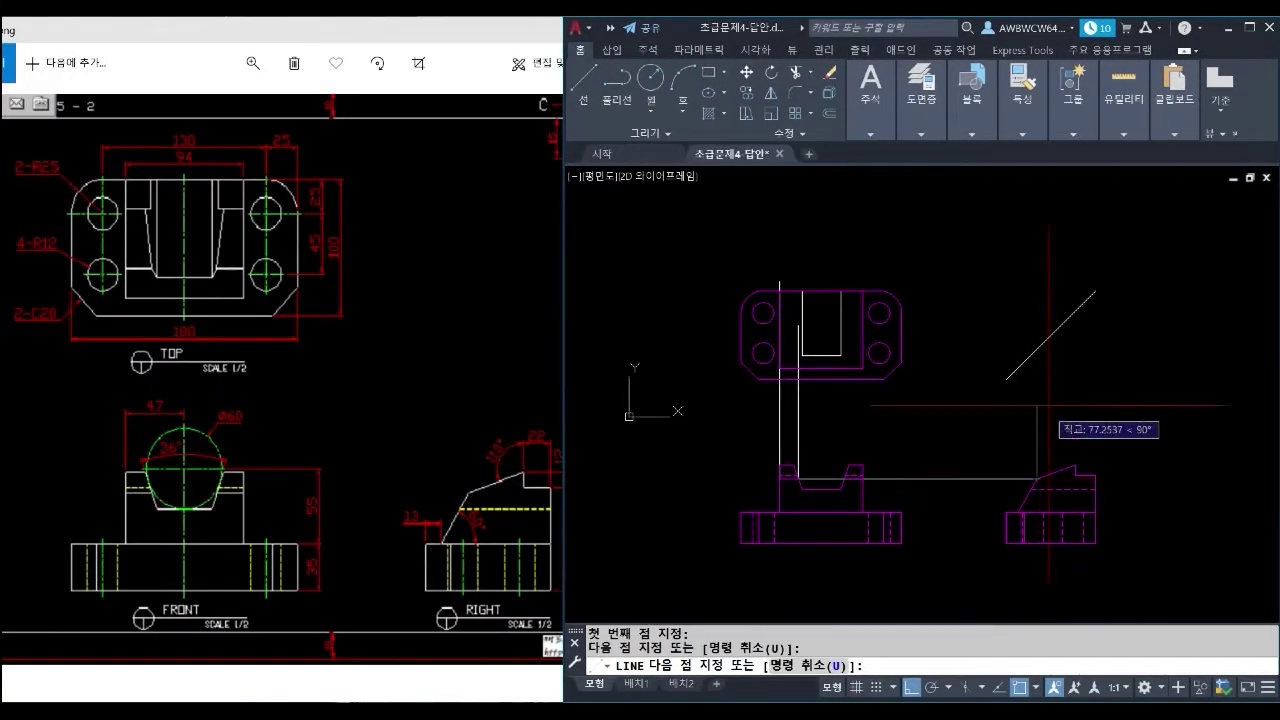
{"action": "left_click", "coordinate": [1037, 349]}
{"action": "key", "text": "space"}
{"action": "key", "text": "space"}
Draw a horizontal projection line from the 45° line intersection leftward across the top view.
{"action": "left_click", "coordinate": [1037, 349]}
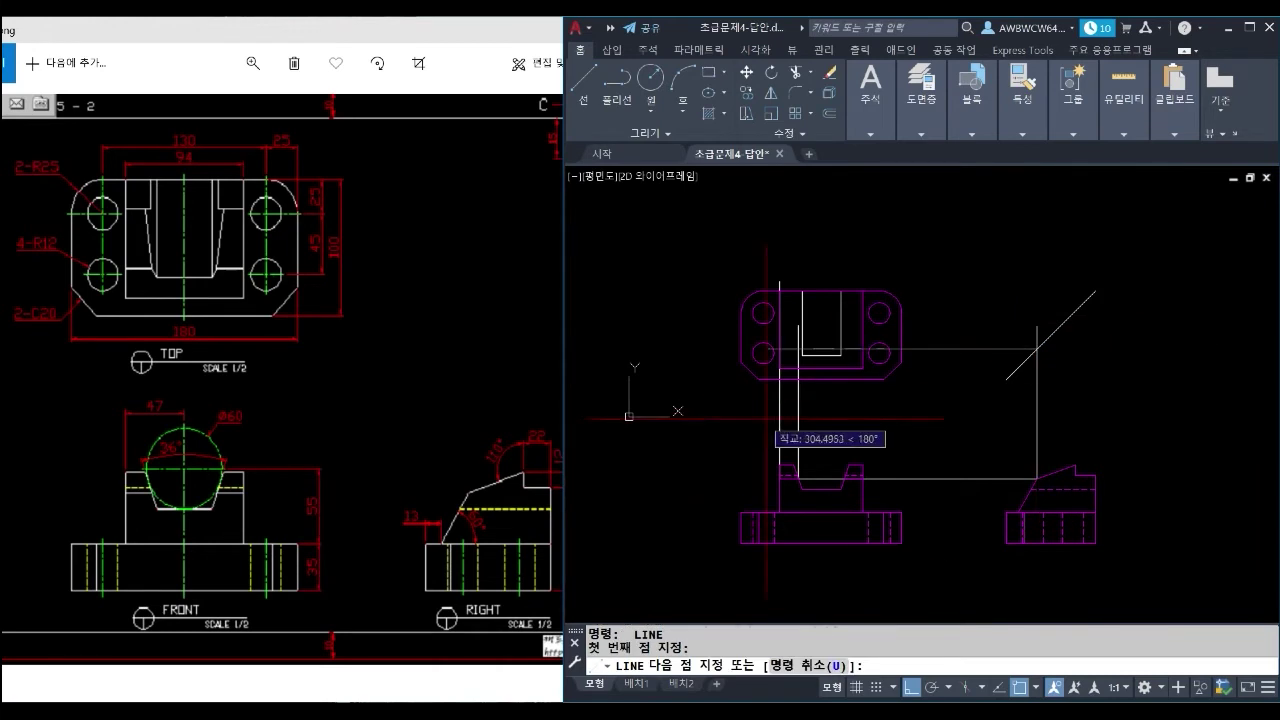
{"action": "left_click", "coordinate": [768, 417]}
{"action": "key", "text": "space"}
{"action": "key", "text": "space"}
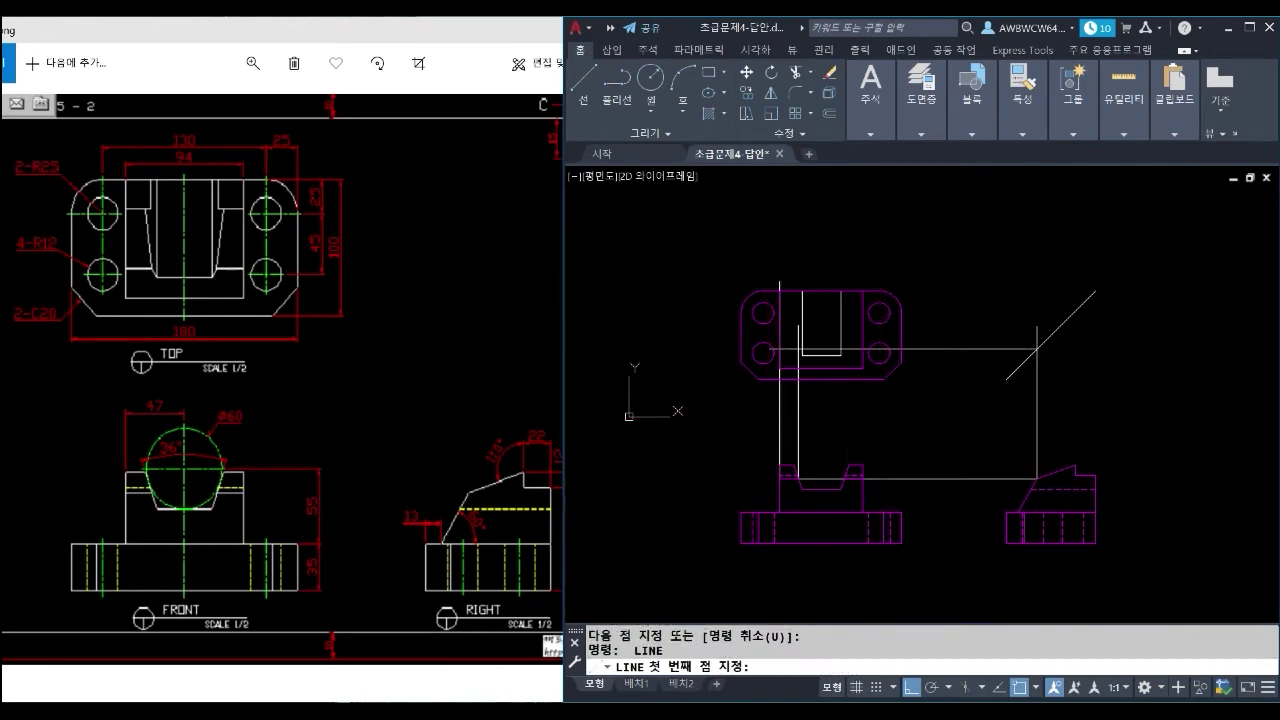
{"action": "key", "text": "Escape"}
{"action": "key", "text": "Escape"}
Draw the short slanted edge in the top view from the slot's lower-left corner to the projection line intersection.
{"action": "scroll", "coordinate": [805, 350], "scroll_direction": "up", "scroll_amount": 6}
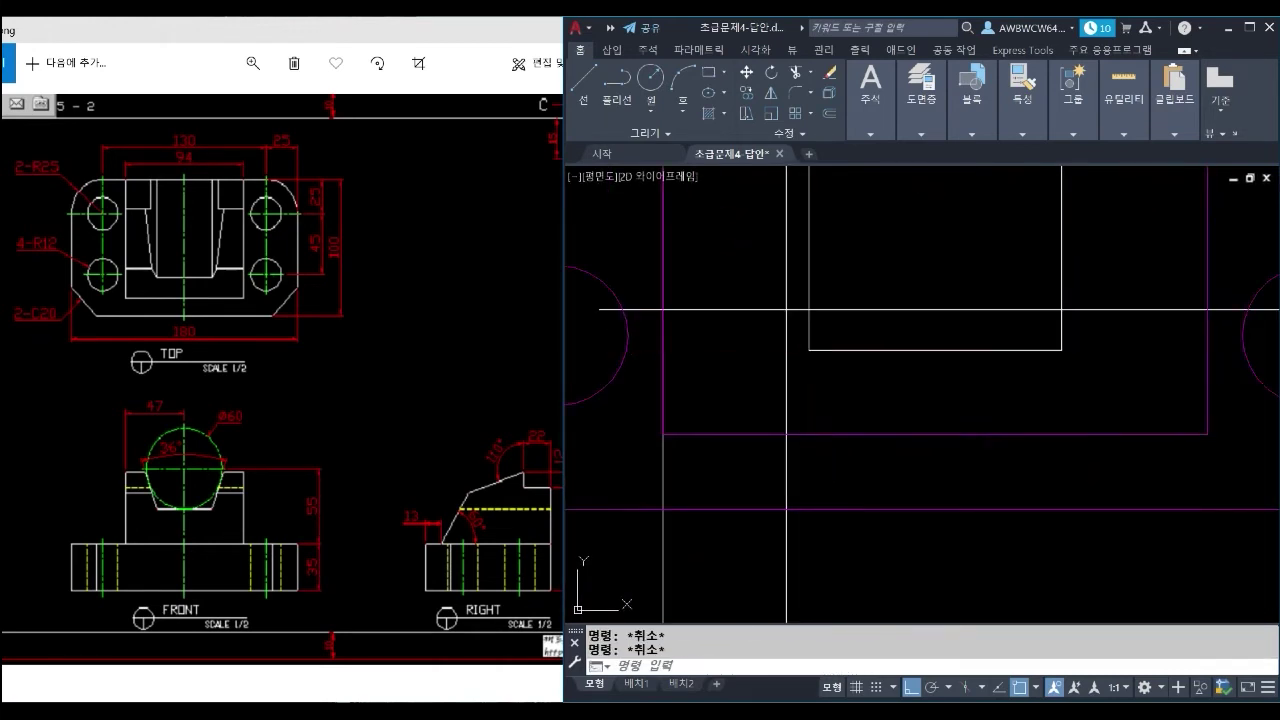
{"action": "left_click", "coordinate": [809, 350]}
{"action": "left_click", "coordinate": [786, 309]}
{"action": "key", "text": "space"}
Fillet the top view's horizontal projection line to the vertical ones at radius 0 so only the shoulder edge remains.
{"action": "type", "text": "f"}
{"action": "key", "text": "space"}
{"action": "scroll", "coordinate": [786, 309], "scroll_direction": "down", "scroll_amount": 1}
{"action": "scroll", "coordinate": [780, 370], "scroll_direction": "up", "scroll_amount": 1}
{"action": "left_click", "coordinate": [793, 345]}
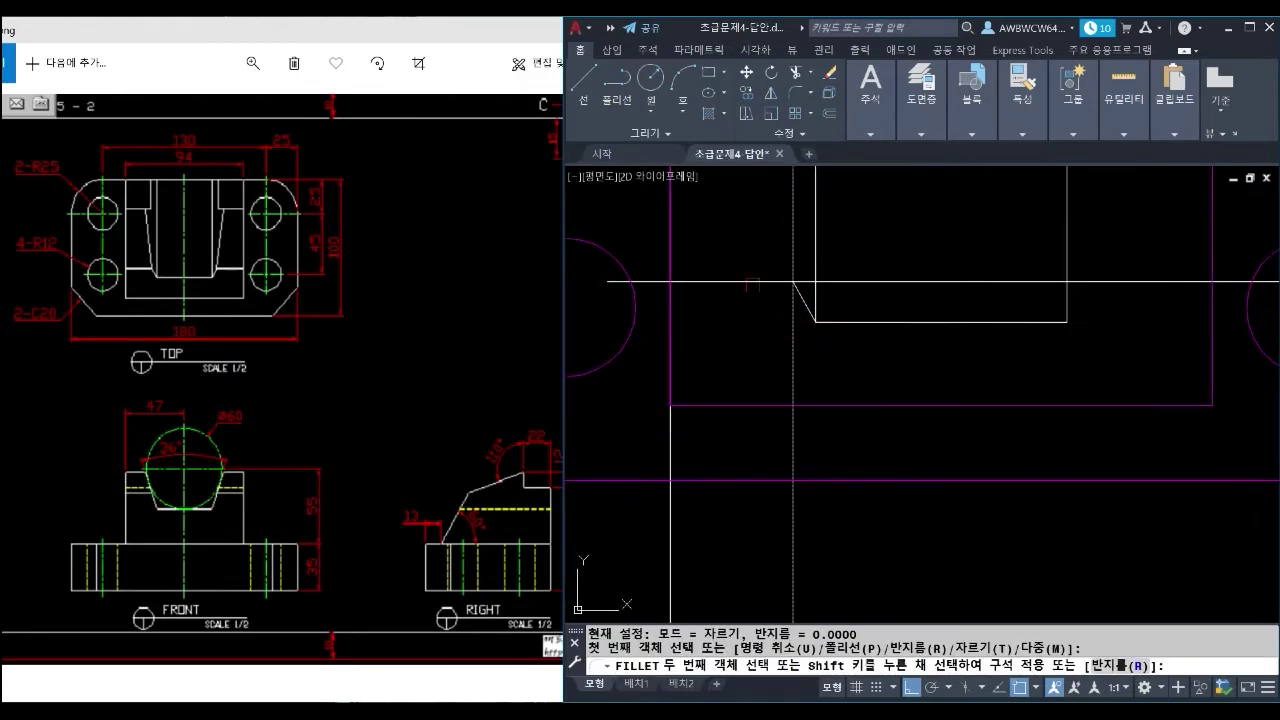
{"action": "left_click", "coordinate": [708, 276]}
{"action": "key", "text": "Escape"}
Erase the four leftover projection lines between the top, front and right views.
{"action": "left_click", "coordinate": [671, 457]}
{"action": "left_click", "coordinate": [793, 438]}
{"action": "scroll", "coordinate": [850, 420], "scroll_direction": "down", "scroll_amount": 5}
{"action": "middle_click_drag", "start_coordinate": [877, 420], "coordinate": [857, 286]}
{"action": "left_click_drag", "start_coordinate": [1208, 366], "coordinate": [1090, 450]}
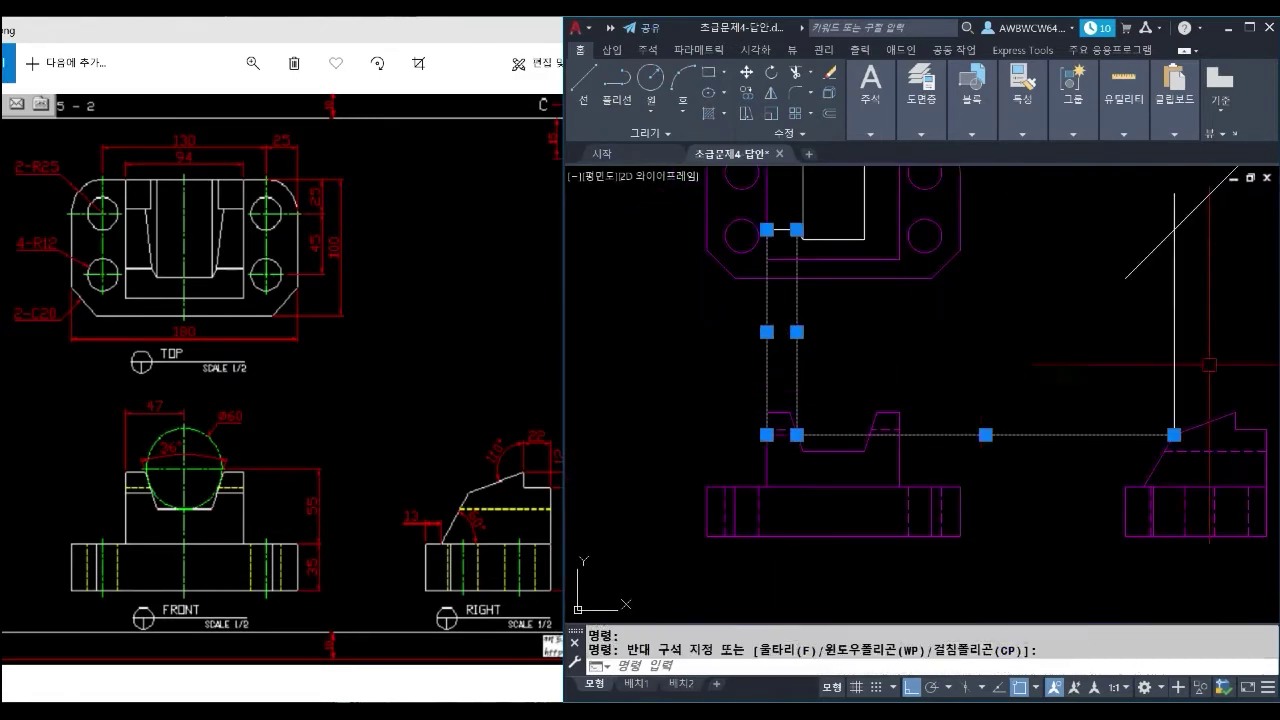
{"action": "type", "text": "e"}
{"action": "middle_click_drag", "start_coordinate": [935, 374], "coordinate": [930, 398]}
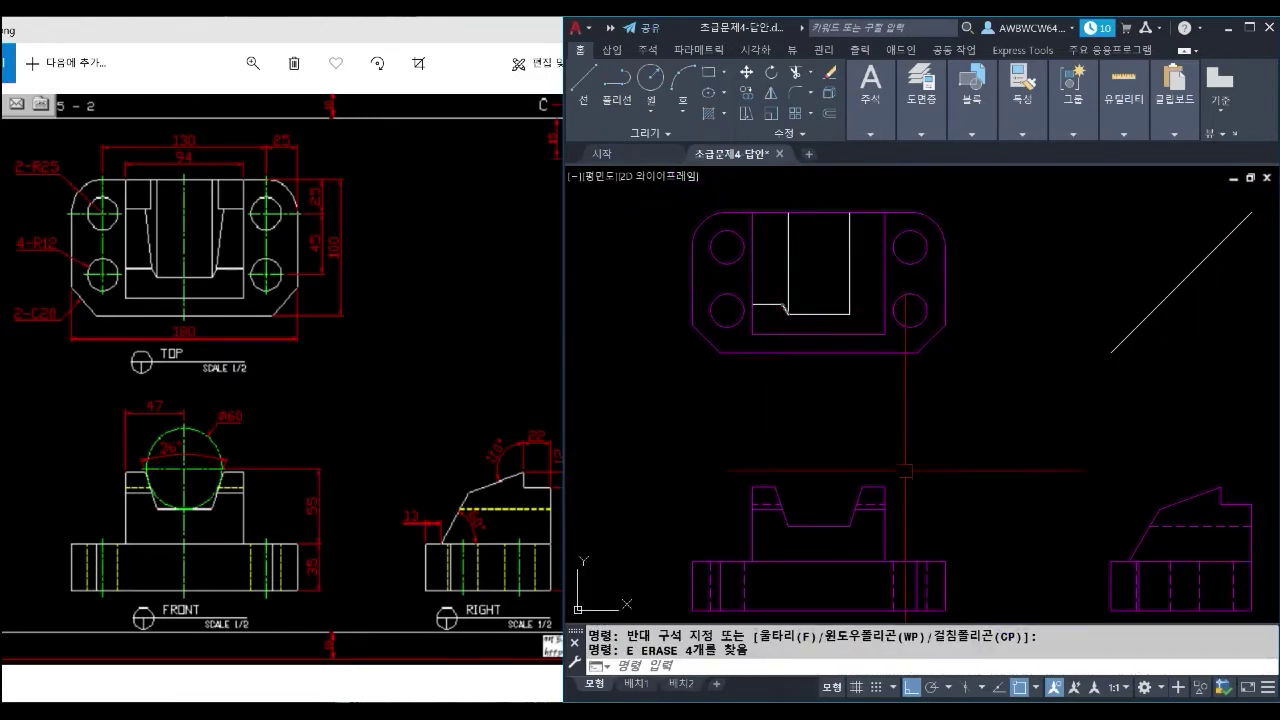
Draw a vertical projection line from the slot-side end of the front view's left dashed line up past the top view.
{"action": "middle_click_drag", "start_coordinate": [905, 470], "coordinate": [903, 457]}
{"action": "type", "text": "l"}
{"action": "key", "text": "space"}
{"action": "left_click", "coordinate": [765, 484]}
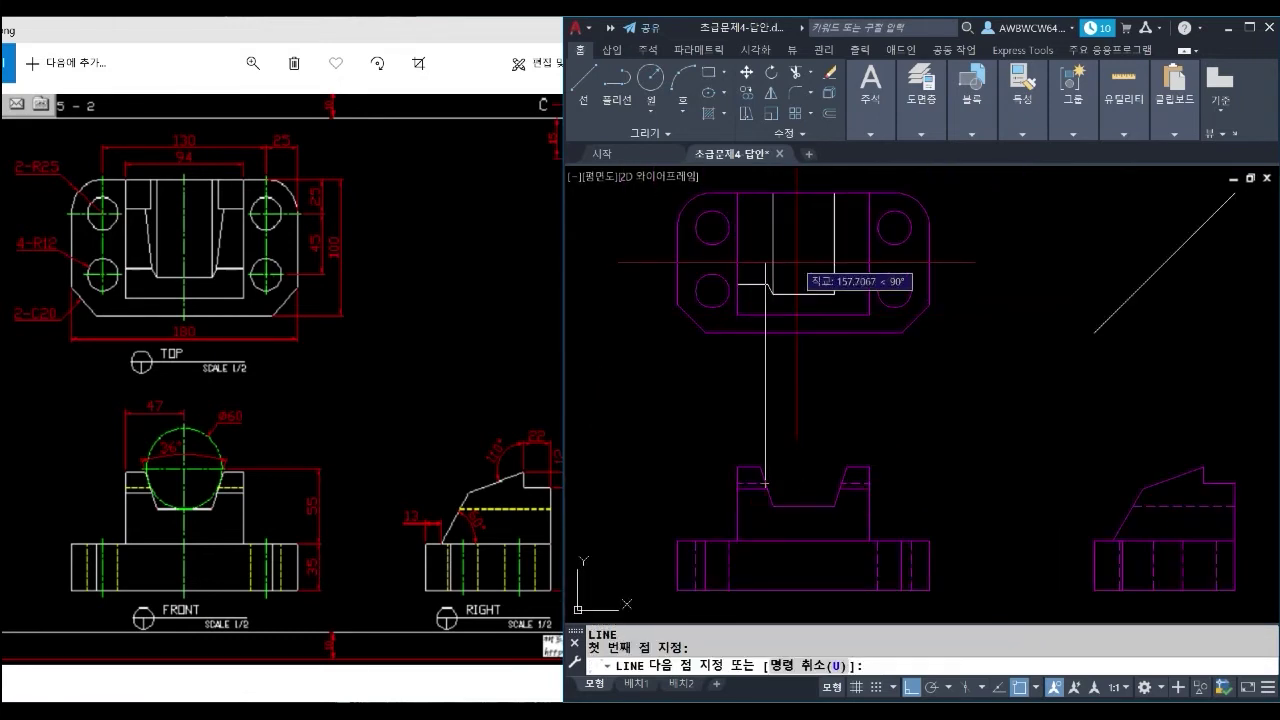
{"action": "middle_click_drag", "start_coordinate": [797, 262], "coordinate": [796, 310]}
{"action": "left_click", "coordinate": [794, 218]}
{"action": "key", "text": "space"}
{"action": "key", "text": "space"}
Draw a second vertical projection line from the dashed line's outer end up past the top view.
{"action": "left_click", "coordinate": [737, 532]}
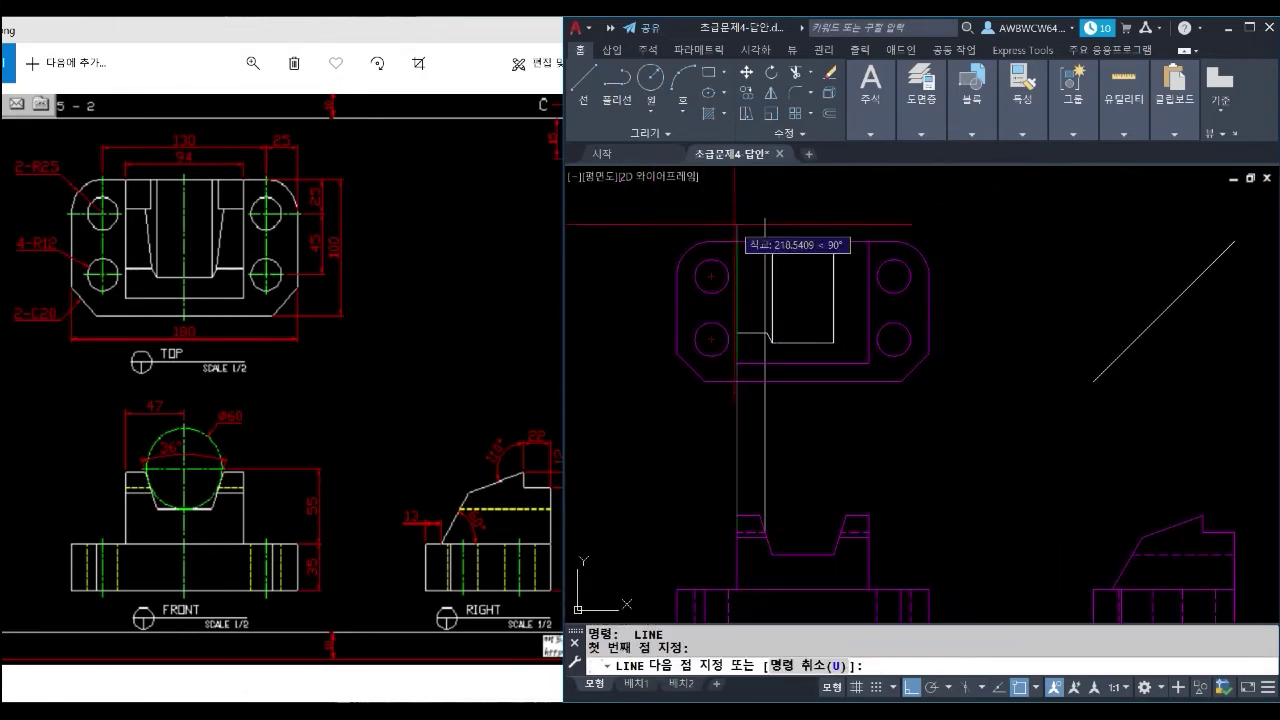
{"action": "left_click", "coordinate": [736, 207]}
{"action": "key", "text": "space"}
{"action": "key", "text": "space"}
Draw a horizontal projection line from the front view's dashed line across to beyond the right view's back edge.
{"action": "left_click", "coordinate": [765, 532]}
{"action": "middle_click_drag", "start_coordinate": [1231, 543], "coordinate": [1131, 528]}
{"action": "left_click", "coordinate": [1150, 516]}
{"action": "key", "text": "space"}
{"action": "key", "text": "space"}
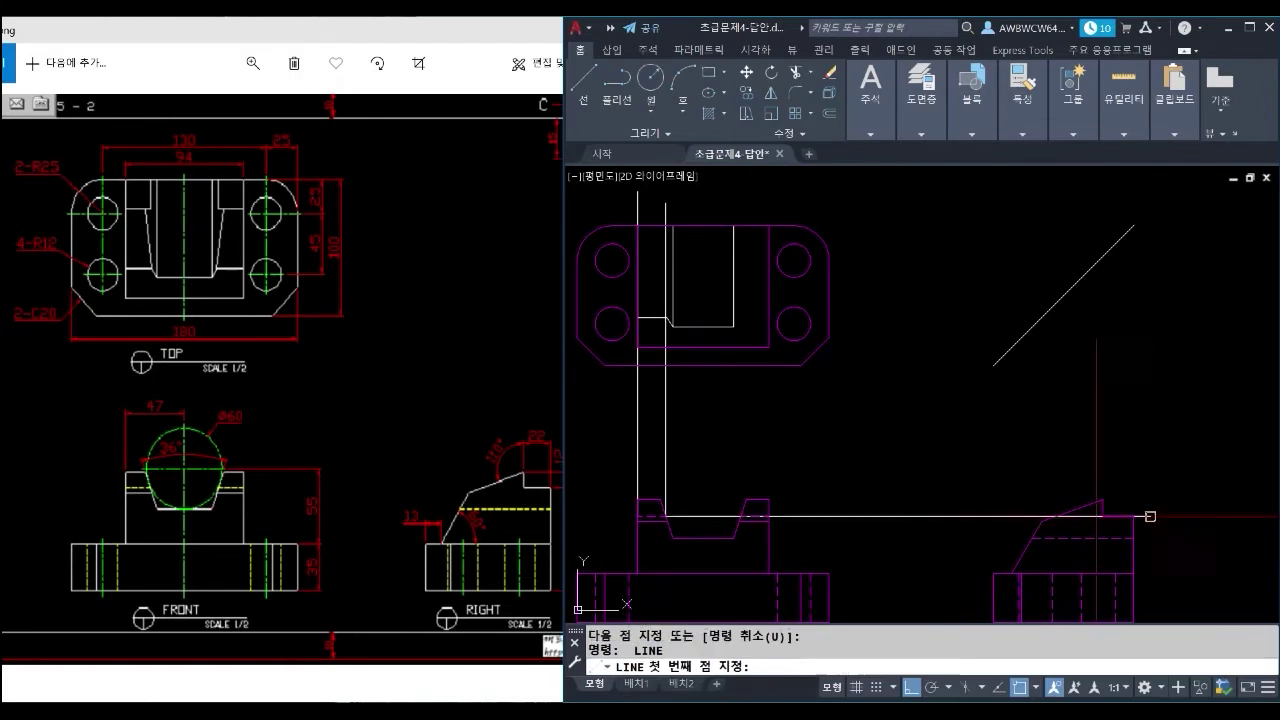
Draw vertical projection lines up from the right view's step corner and back edge to beyond the 45° line.
{"action": "left_click", "coordinate": [1103, 516]}
{"action": "key", "text": "space"}
{"action": "key", "text": "space"}
{"action": "left_click", "coordinate": [1133, 516]}
{"action": "left_click", "coordinate": [1206, 202]}
{"action": "key", "text": "space"}
{"action": "key", "text": "space"}
Draw two horizontal projection lines from the 45° line intersections leftward across the top view.
{"action": "left_click", "coordinate": [1133, 226]}
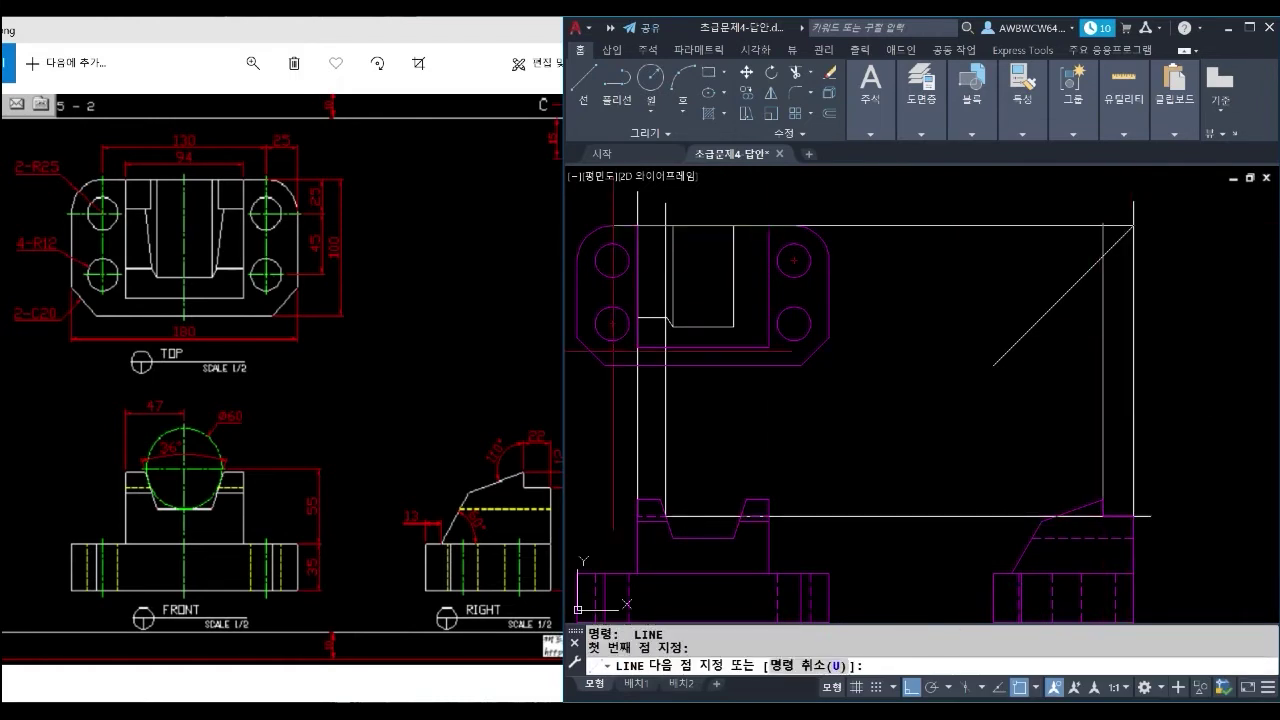
{"action": "left_click", "coordinate": [605, 374]}
{"action": "key", "text": "space"}
{"action": "key", "text": "space"}
{"action": "left_click", "coordinate": [1103, 256]}
{"action": "middle_click_drag", "start_coordinate": [587, 401], "coordinate": [669, 466]}
Fillet the lower horizontal projection line to the two vertical lines to form the step edges in the top view.
{"action": "type", "text": "f"}
{"action": "left_click", "coordinate": [733, 321]}
{"action": "left_click", "coordinate": [747, 274]}
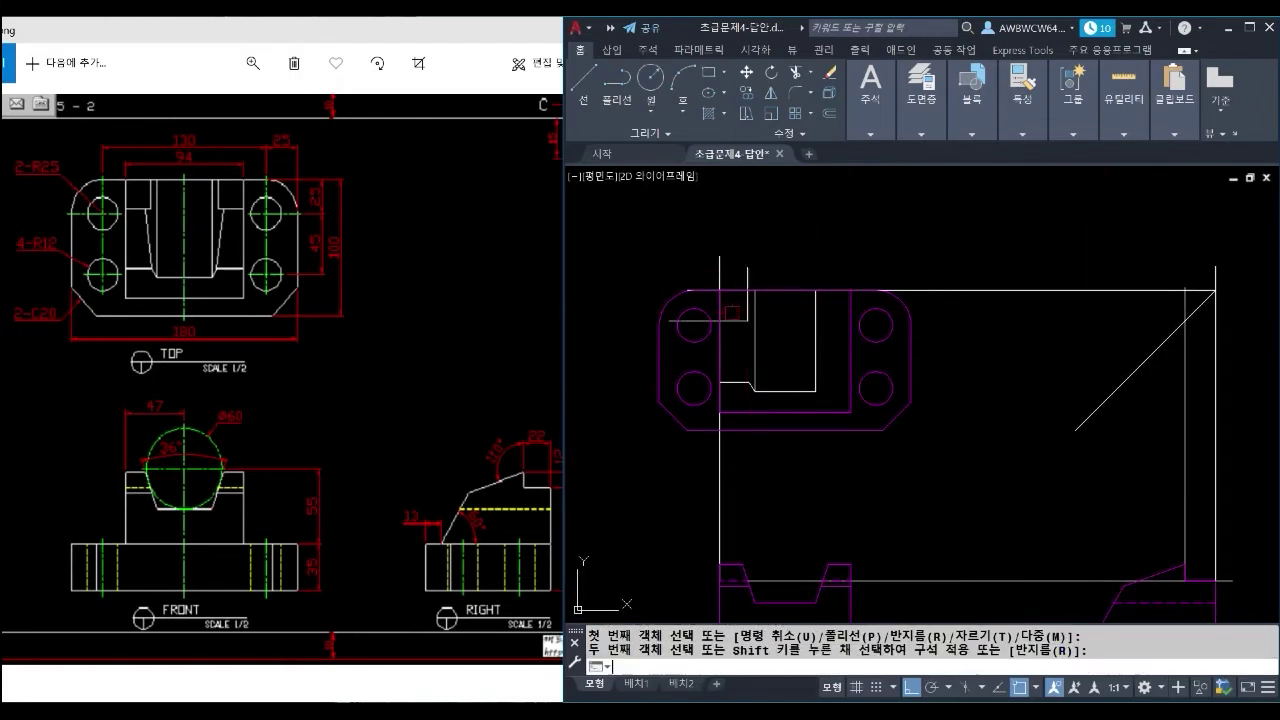
{"action": "key", "text": "space"}
{"action": "left_click", "coordinate": [733, 321]}
{"action": "left_click", "coordinate": [720, 270]}
Trim the two vertical line ends that extend above the top view's back edge.
{"action": "type", "text": "tr"}
{"action": "key", "text": "space"}
{"action": "left_click", "coordinate": [718, 263]}
{"action": "left_click", "coordinate": [748, 271]}
{"action": "key", "text": "space"}
Erase the remaining horizontal and vertical projection lines between the views.
{"action": "scroll", "coordinate": [748, 271], "scroll_direction": "down", "scroll_amount": 2}
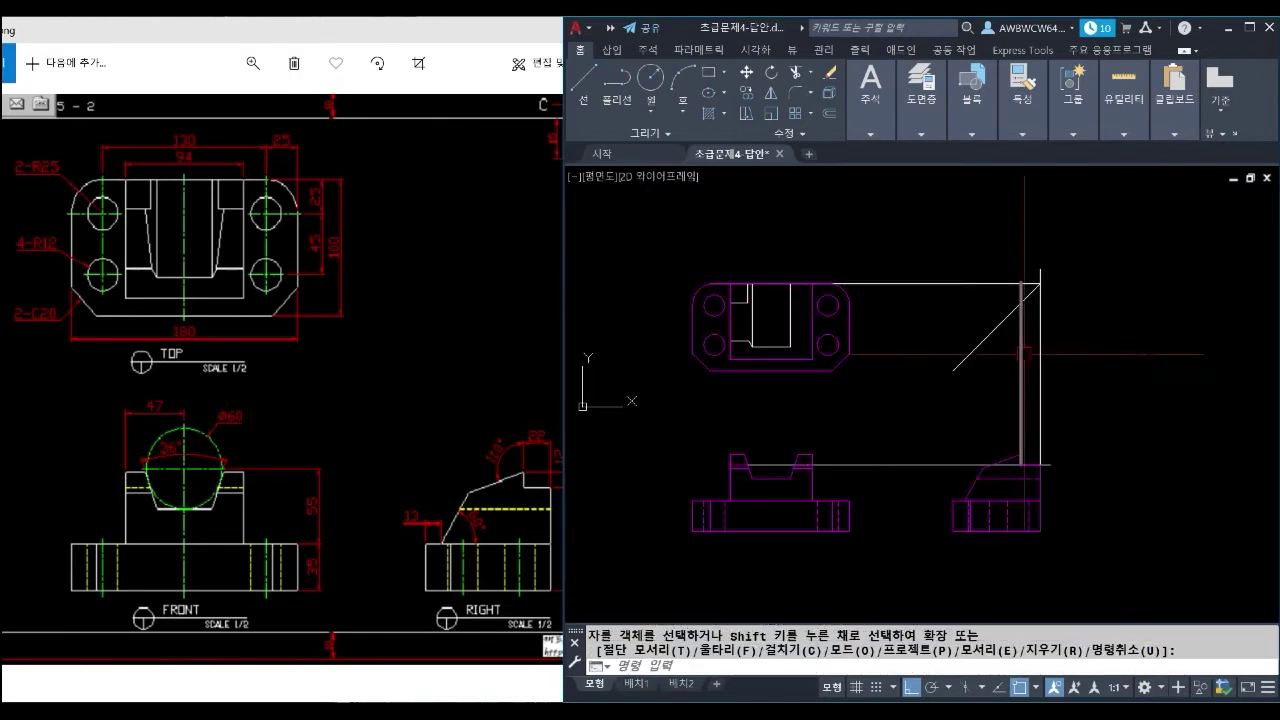
{"action": "left_click_drag", "start_coordinate": [1055, 365], "coordinate": [1008, 351]}
{"action": "left_click_drag", "start_coordinate": [930, 480], "coordinate": [917, 252]}
{"action": "type", "text": "e l"}
Project the front view's upper-left slot corner into the top view using lines through the right view's peak and the 45° line.
{"action": "middle_click_drag", "start_coordinate": [763, 459], "coordinate": [783, 477]}
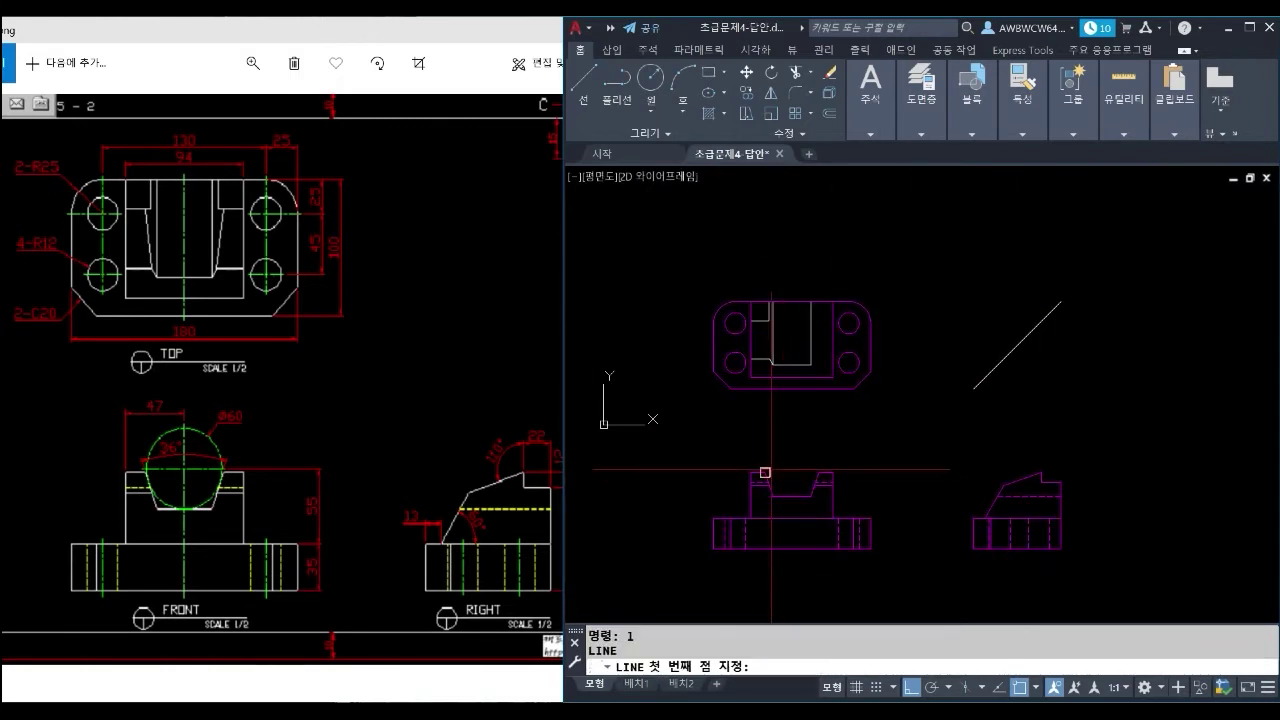
{"action": "left_click", "coordinate": [765, 472]}
{"action": "left_click", "coordinate": [765, 273]}
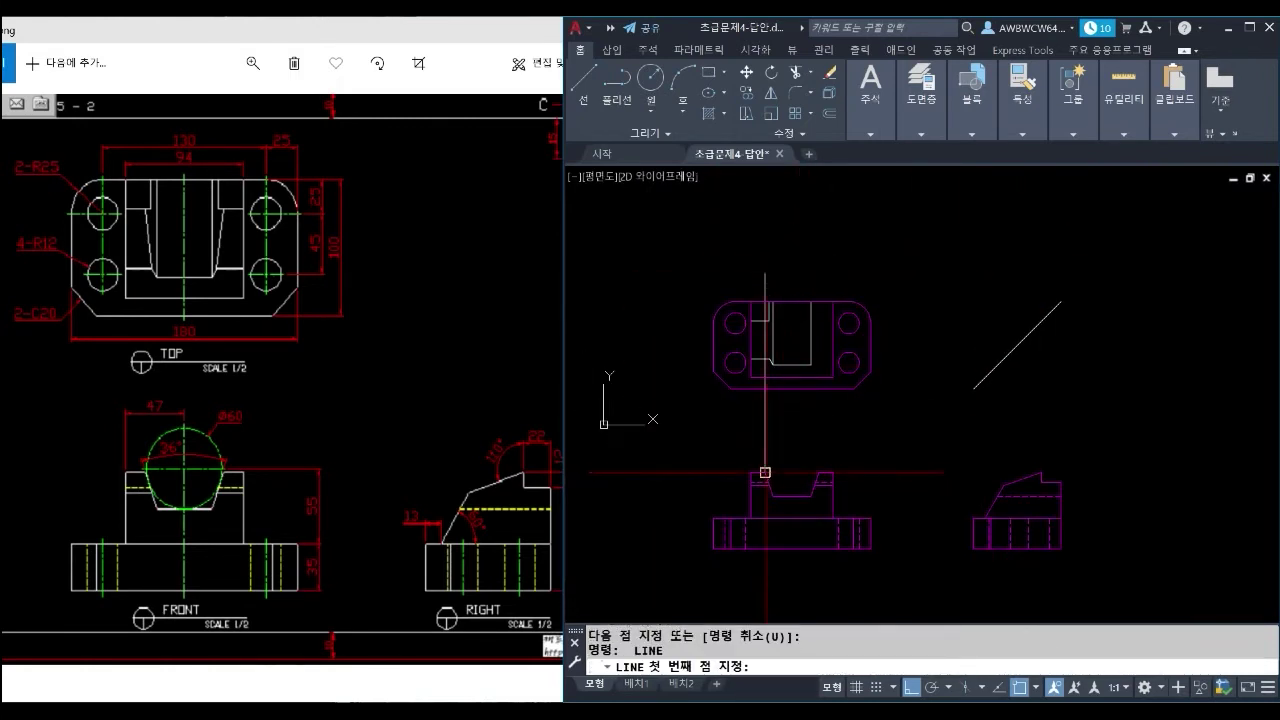
{"action": "left_click", "coordinate": [1041, 472]}
{"action": "left_click", "coordinate": [1041, 320]}
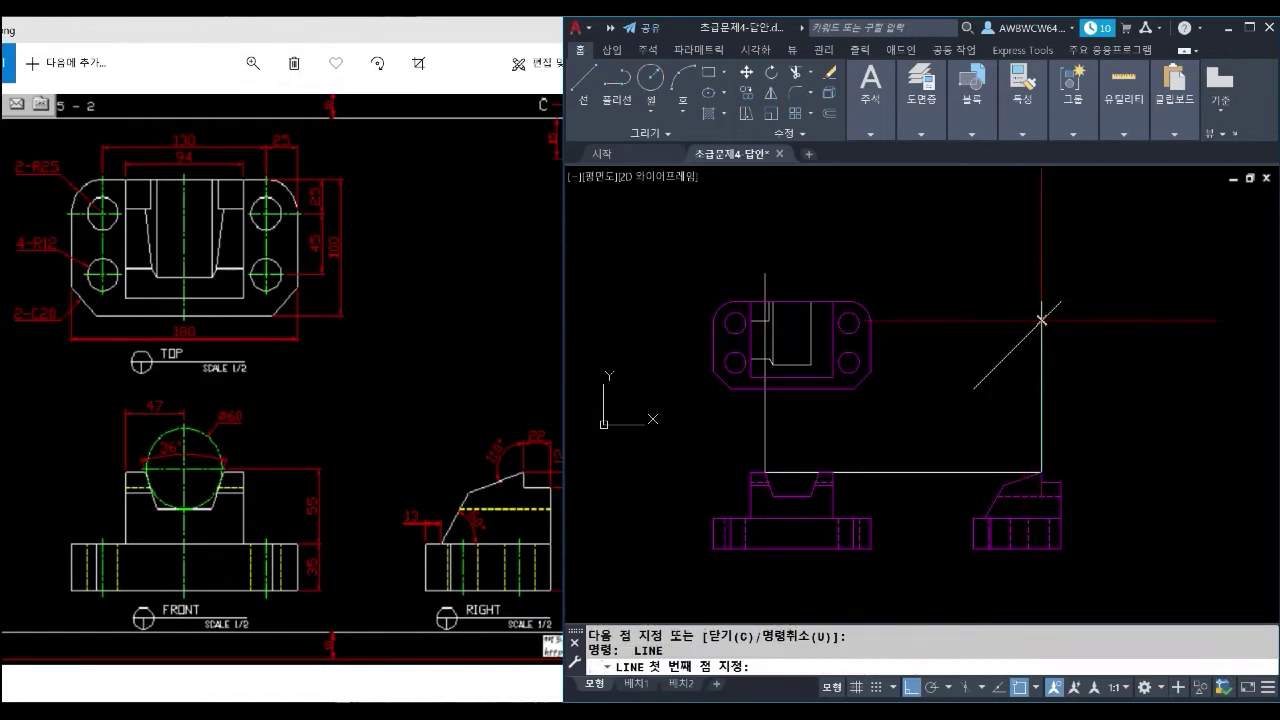
{"action": "left_click", "coordinate": [1041, 320]}
Draw the long slanted slot edge in the top view from the projected intersection down to the shoulder edge.
{"action": "scroll", "coordinate": [735, 421], "scroll_direction": "up", "scroll_amount": 4}
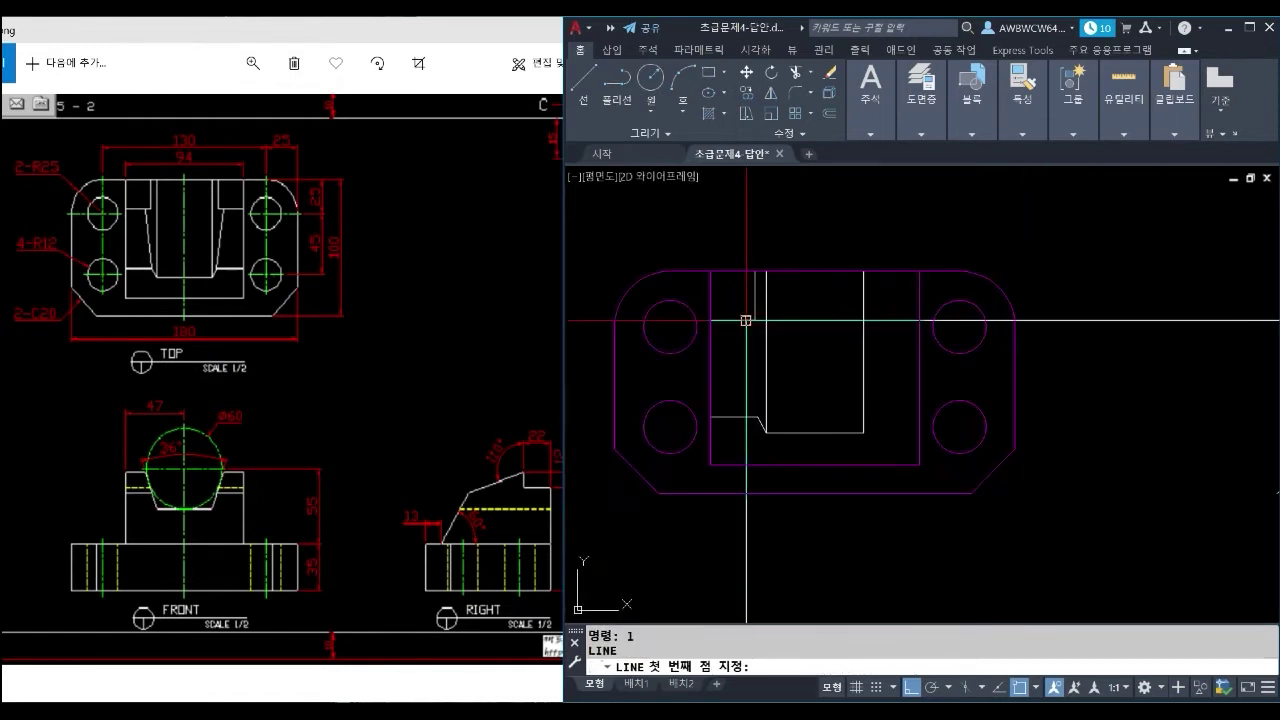
{"action": "key", "text": "space"}
{"action": "left_click", "coordinate": [746, 440]}
Erase the four projection lines used for the slanted slot edge.
{"action": "scroll", "coordinate": [776, 395], "scroll_direction": "down", "scroll_amount": 2}
{"action": "left_click", "coordinate": [953, 350]}
{"action": "left_click", "coordinate": [1200, 441]}
{"action": "type", "text": "e"}
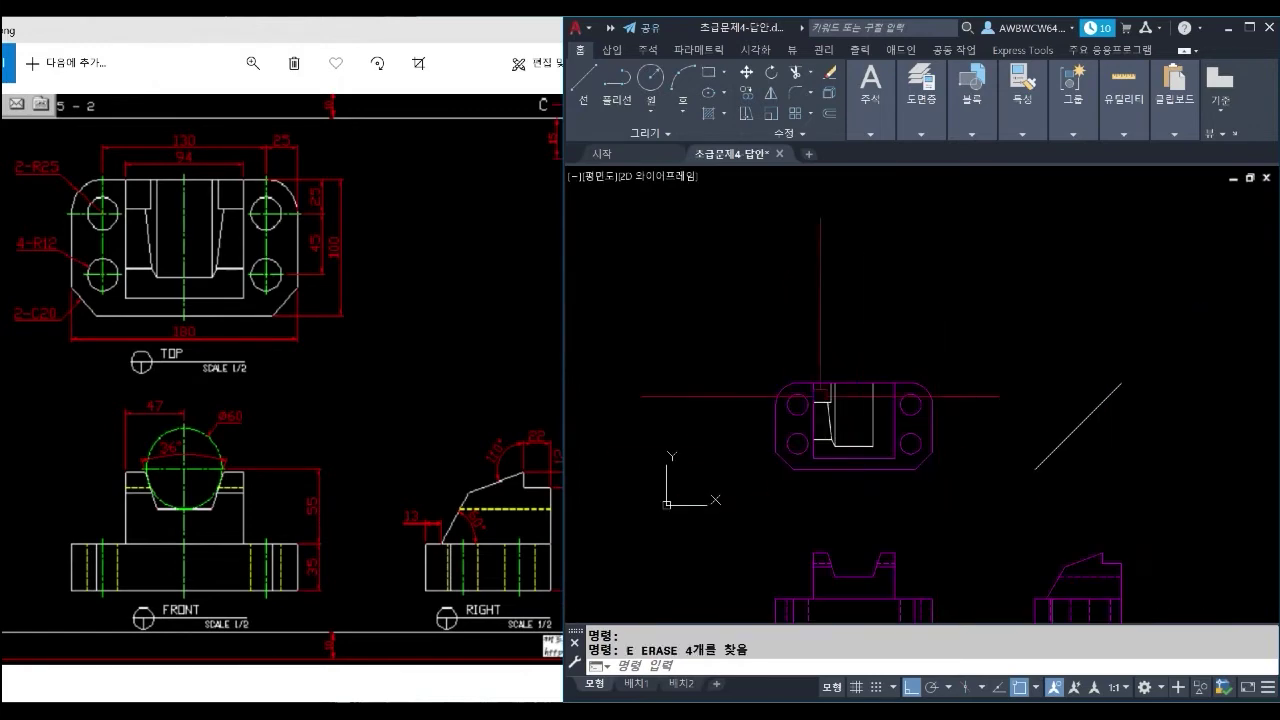
Mirror the top view's left-hand slot and shoulder edges about the vertical centreline, keeping the originals.
{"action": "scroll", "coordinate": [820, 393], "scroll_direction": "up", "scroll_amount": 4}
{"action": "type", "text": "mi"}
{"action": "left_click", "coordinate": [804, 350]}
{"action": "left_click", "coordinate": [867, 523]}
{"action": "scroll", "coordinate": [866, 527], "scroll_direction": "up", "scroll_amount": 4}
{"action": "left_click", "coordinate": [874, 509]}
{"action": "scroll", "coordinate": [874, 508], "scroll_direction": "down", "scroll_amount": 6}
{"action": "key", "text": "space"}
{"action": "left_click", "coordinate": [907, 513]}
{"action": "left_click", "coordinate": [930, 402]}
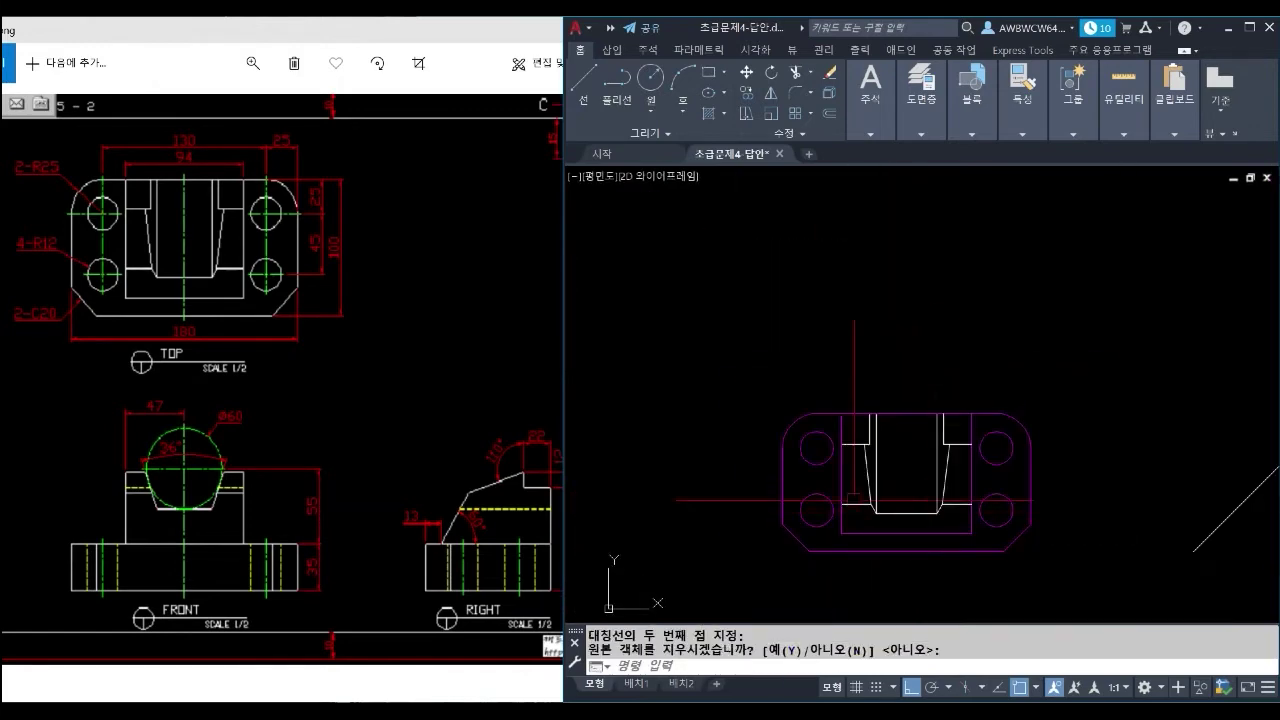
Match the top view's white inner lines to the properties of the magenta outline.
{"action": "left_click", "coordinate": [1023, 432]}
{"action": "left_click", "coordinate": [820, 348]}
{"action": "left_click", "coordinate": [1004, 550]}
{"action": "key", "text": "space"}
Insert the answer drawing as a block near the drawn views and close the block palette.
{"action": "scroll", "coordinate": [1055, 557], "scroll_direction": "down", "scroll_amount": 3}
{"action": "middle_click_drag", "start_coordinate": [1055, 557], "coordinate": [935, 397]}
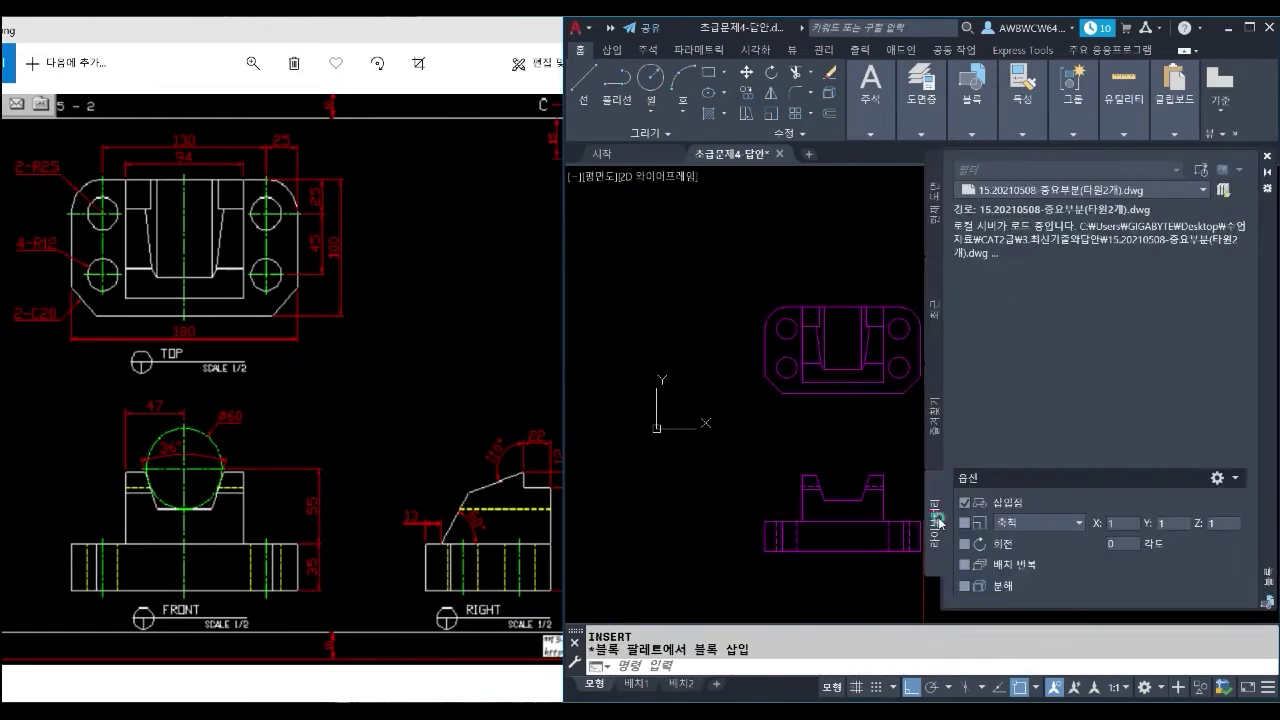
{"action": "left_click", "coordinate": [1223, 190]}
{"action": "left_click", "coordinate": [829, 352]}
{"action": "left_click", "coordinate": [1140, 523]}
{"action": "left_click", "coordinate": [986, 250]}
{"action": "left_click", "coordinate": [783, 243]}
{"action": "left_click", "coordinate": [1267, 156]}
{"action": "scroll", "coordinate": [1006, 337], "scroll_direction": "down", "scroll_amount": 2}
{"action": "middle_click_drag", "start_coordinate": [1006, 337], "coordinate": [974, 354]}
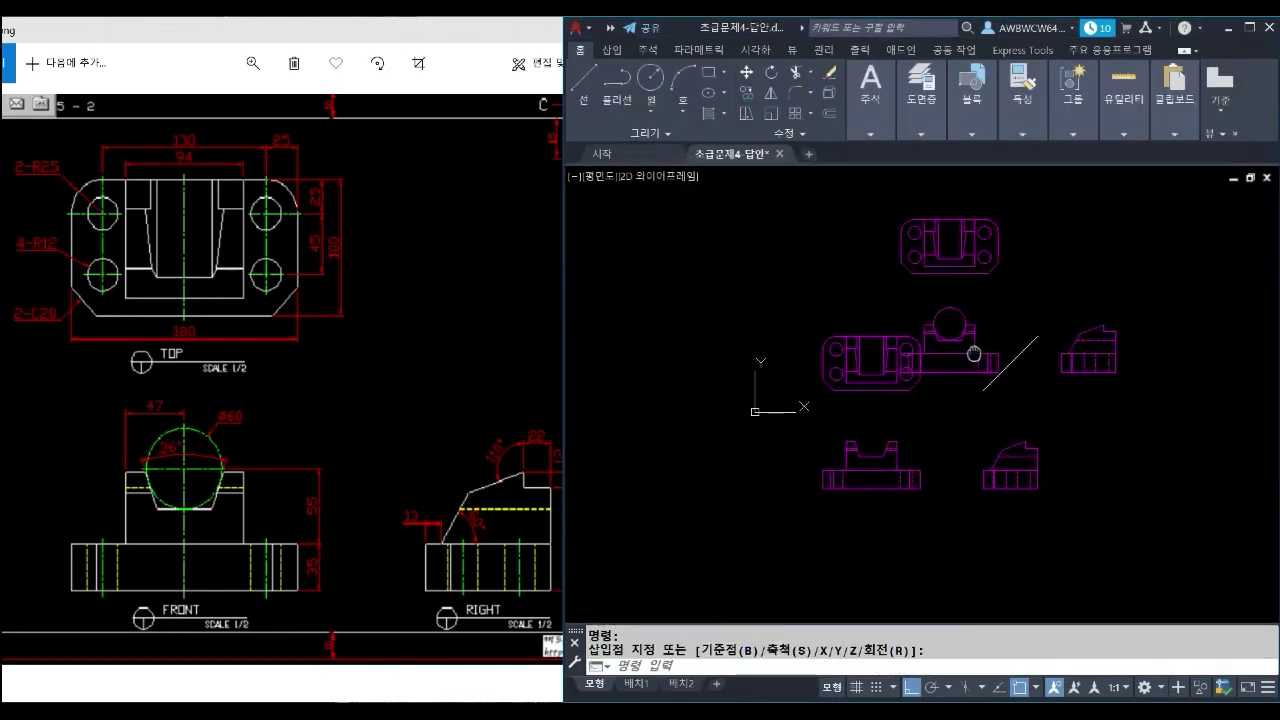
Move the inserted answer block level with the drawn views and change the drawn views' colour to turquoise.
{"action": "type", "text": "m"}
{"action": "left_click", "coordinate": [648, 300]}
{"action": "left_click", "coordinate": [906, 495]}
{"action": "left_click", "coordinate": [1022, 100]}
{"action": "left_click", "coordinate": [1112, 152]}
{"action": "left_click", "coordinate": [1114, 322]}
{"action": "key", "text": "Escape"}
{"action": "key", "text": "Escape"}
Move the answer block onto the drawn views, aligning the midpoints of the top views' back edges.
{"action": "type", "text": "m"}
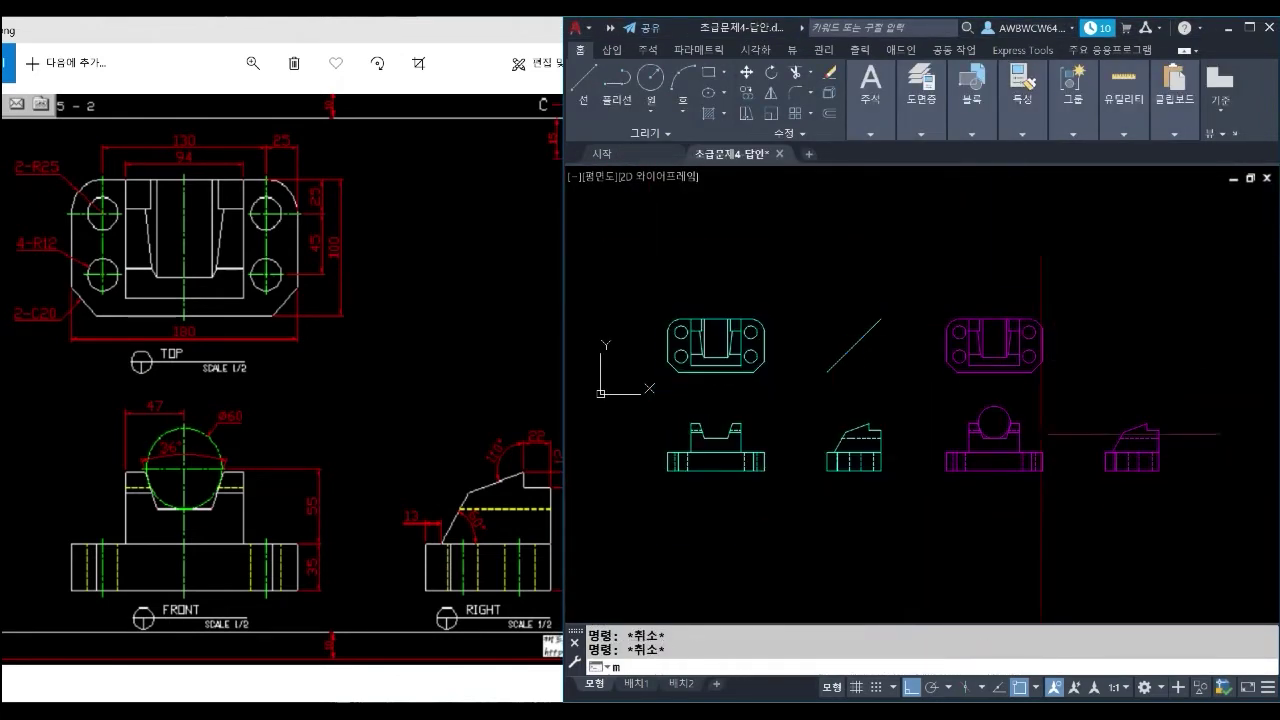
{"action": "key", "text": "space"}
{"action": "left_click", "coordinate": [1030, 452]}
{"action": "key", "text": "space"}
{"action": "left_click", "coordinate": [994, 319]}
{"action": "left_click", "coordinate": [714, 320]}
Examine the overlaid answer block against the drawn top view's slot and shoulder edges.
{"action": "scroll", "coordinate": [712, 321], "scroll_direction": "up", "scroll_amount": 7}
{"action": "middle_click_drag", "start_coordinate": [872, 443], "coordinate": [1114, 380]}
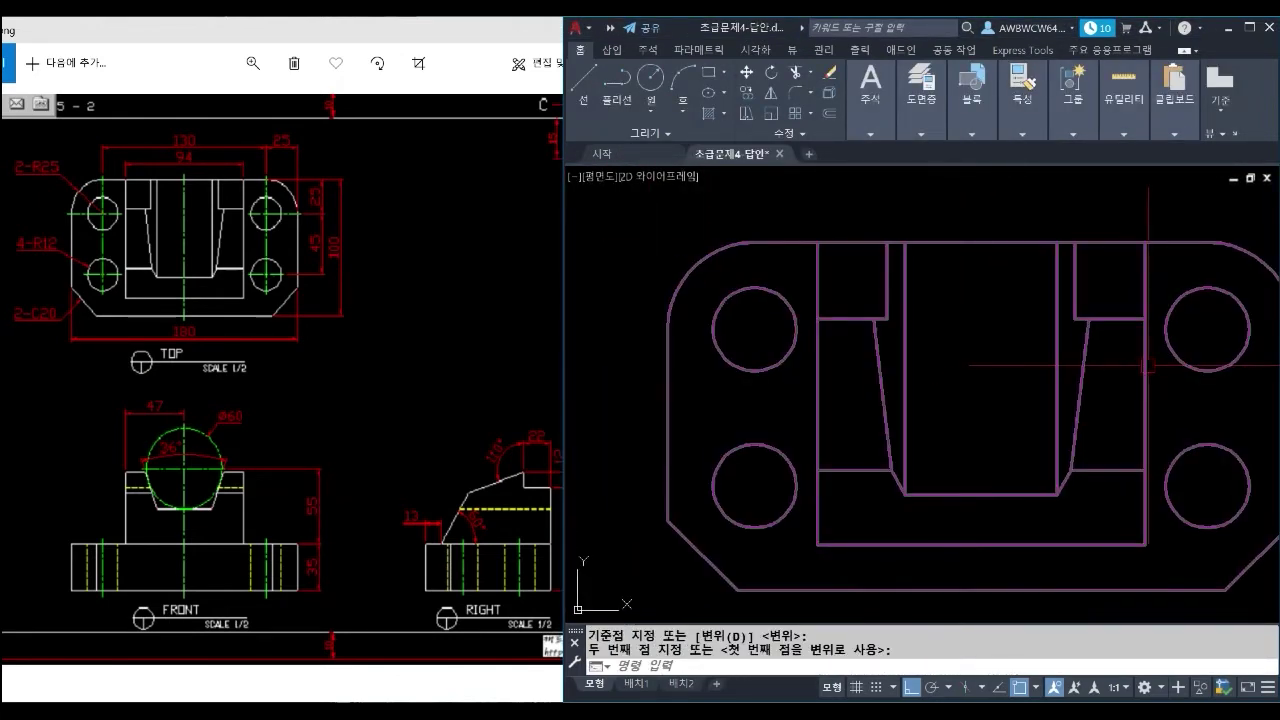
{"action": "left_click", "coordinate": [1148, 365]}
{"action": "scroll", "coordinate": [1150, 367], "scroll_direction": "up", "scroll_amount": 2}
{"action": "mouse_move", "coordinate": [947, 385]}
{"action": "middle_mouse_down"}
{"action": "mouse_move", "coordinate": [937, 557]}
{"action": "mouse_move", "coordinate": [931, 344]}
{"action": "middle_mouse_up"}
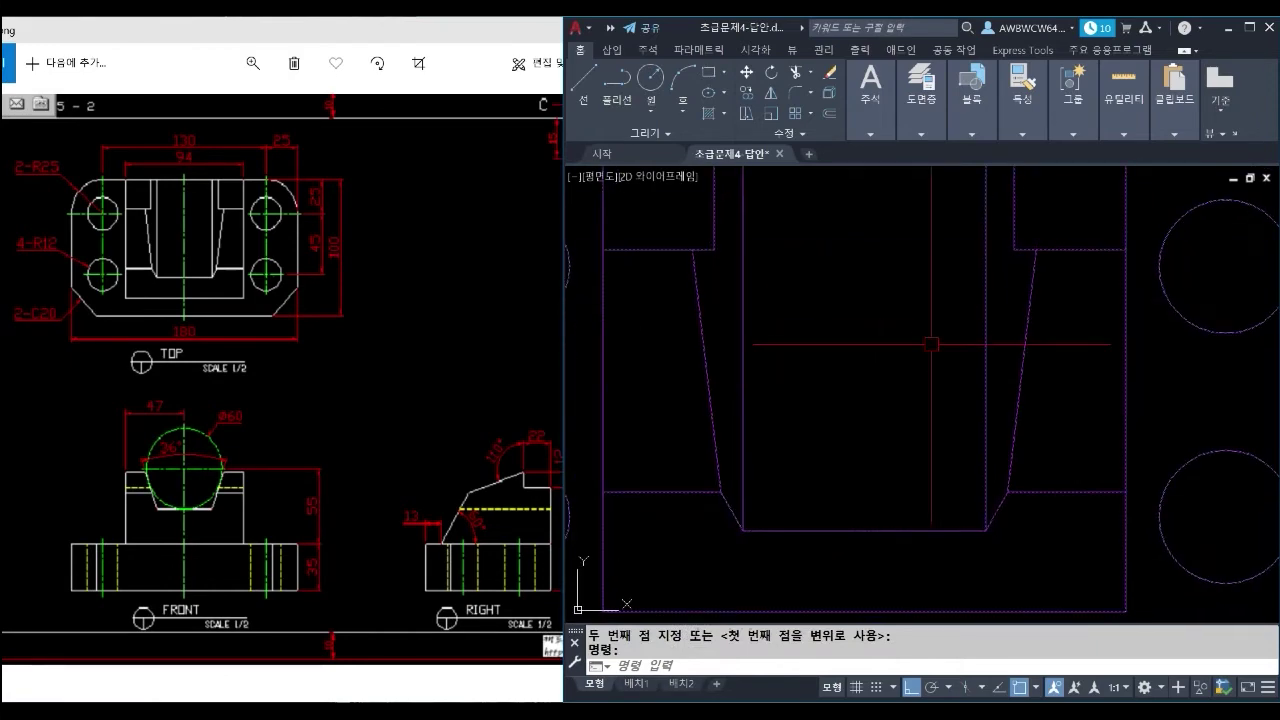
Examine the overlaid answer block against the whole drawn top and front views.
{"action": "scroll", "coordinate": [931, 343], "scroll_direction": "down", "scroll_amount": 2}
{"action": "middle_click_drag", "start_coordinate": [950, 486], "coordinate": [956, 279]}
{"action": "scroll", "coordinate": [953, 276], "scroll_direction": "down", "scroll_amount": 2}
{"action": "scroll", "coordinate": [953, 276], "scroll_direction": "down", "scroll_amount": 2}
{"action": "left_click", "coordinate": [892, 278]}
{"action": "key", "text": "Escape"}
{"action": "key", "text": "Escape"}
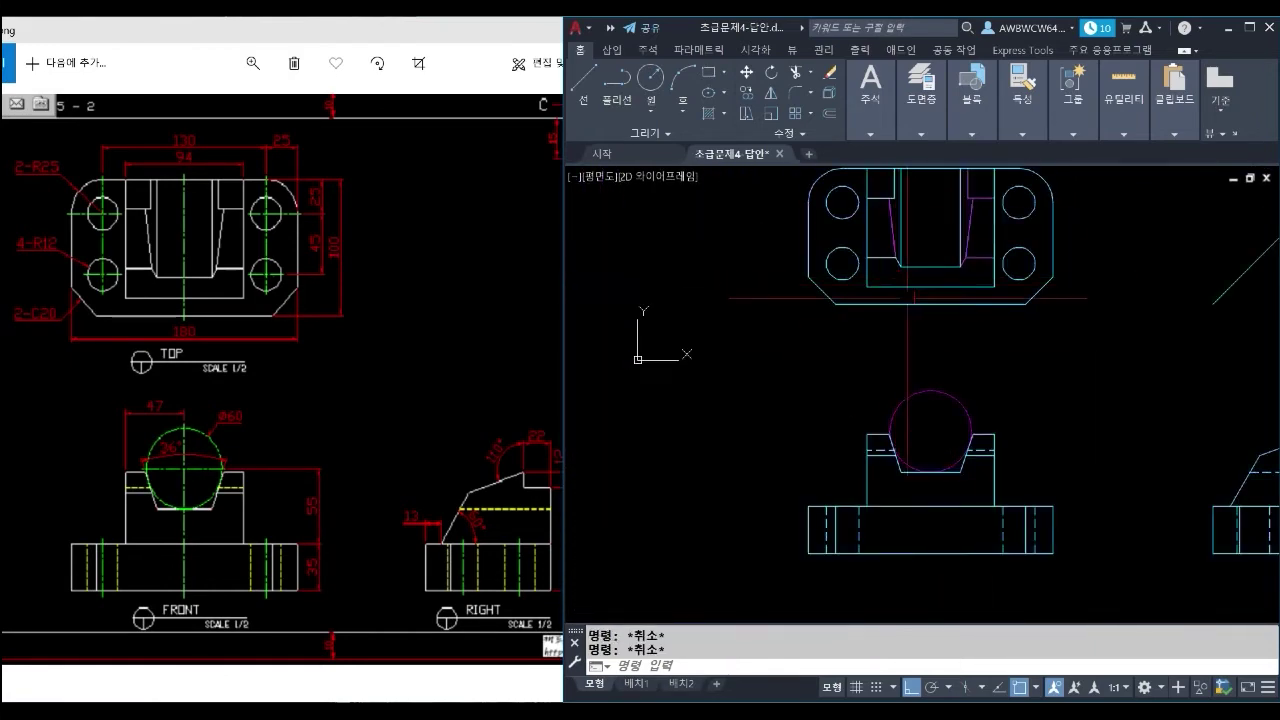
Erase the overlaid answer block.
{"action": "left_click", "coordinate": [908, 299]}
{"action": "type", "text": "e"}
{"action": "key", "text": "space"}
{"action": "scroll", "coordinate": [915, 335], "scroll_direction": "down", "scroll_amount": 3}
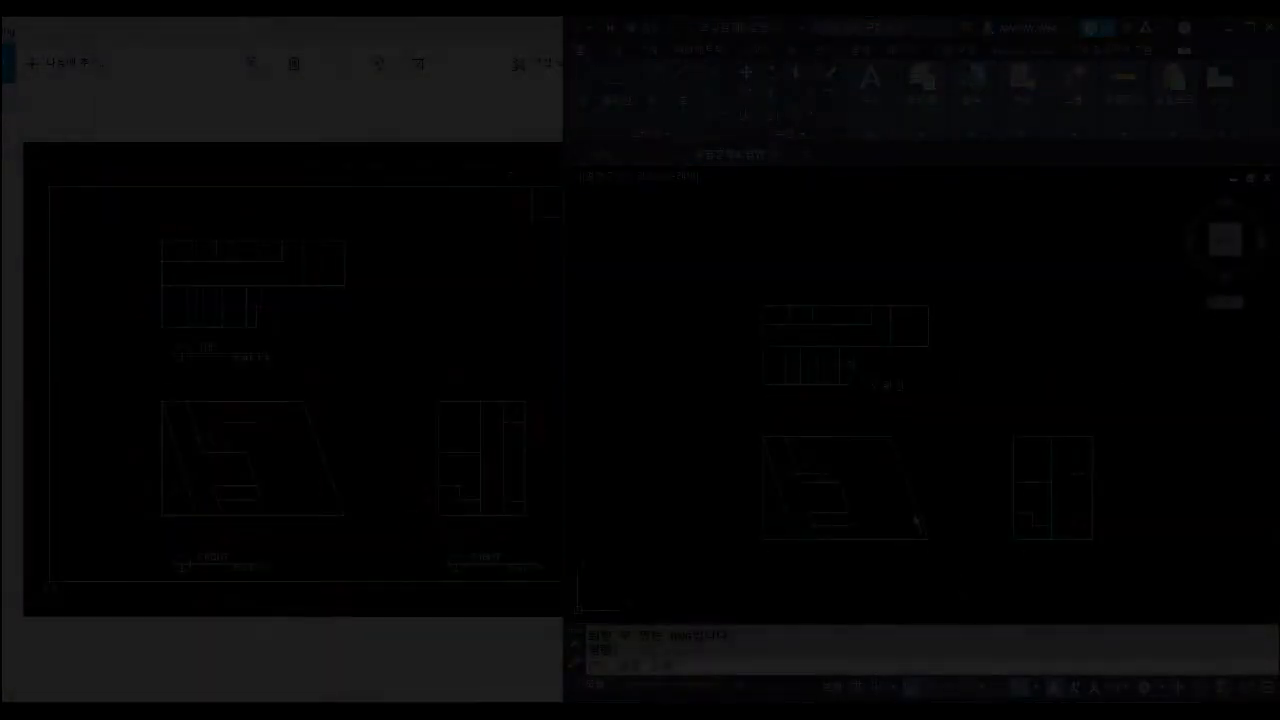
Draw projection lines from the front view's upper slanted-edge corner up through the top view and across to the right view.
{"action": "middle_click_drag", "start_coordinate": [917, 524], "coordinate": [914, 473]}
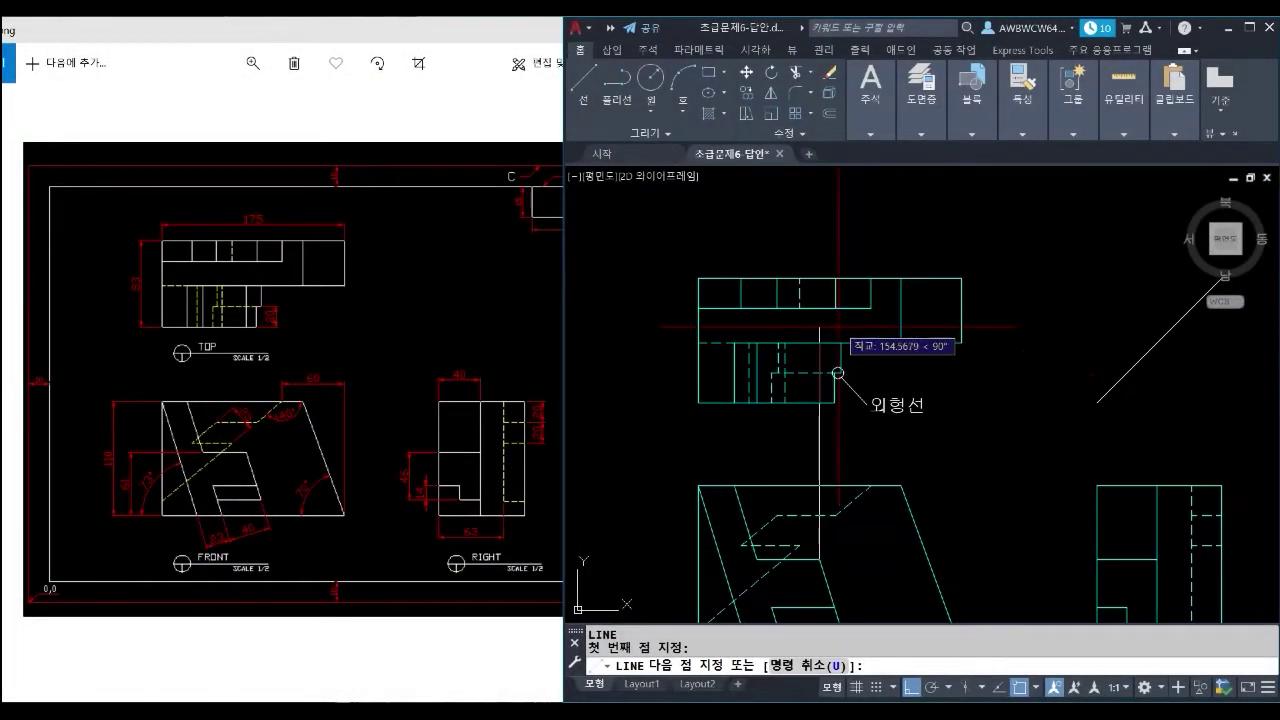
{"action": "left_click", "coordinate": [839, 326]}
{"action": "key", "text": "space"}
{"action": "scroll", "coordinate": [845, 434], "scroll_direction": "up", "scroll_amount": 2}
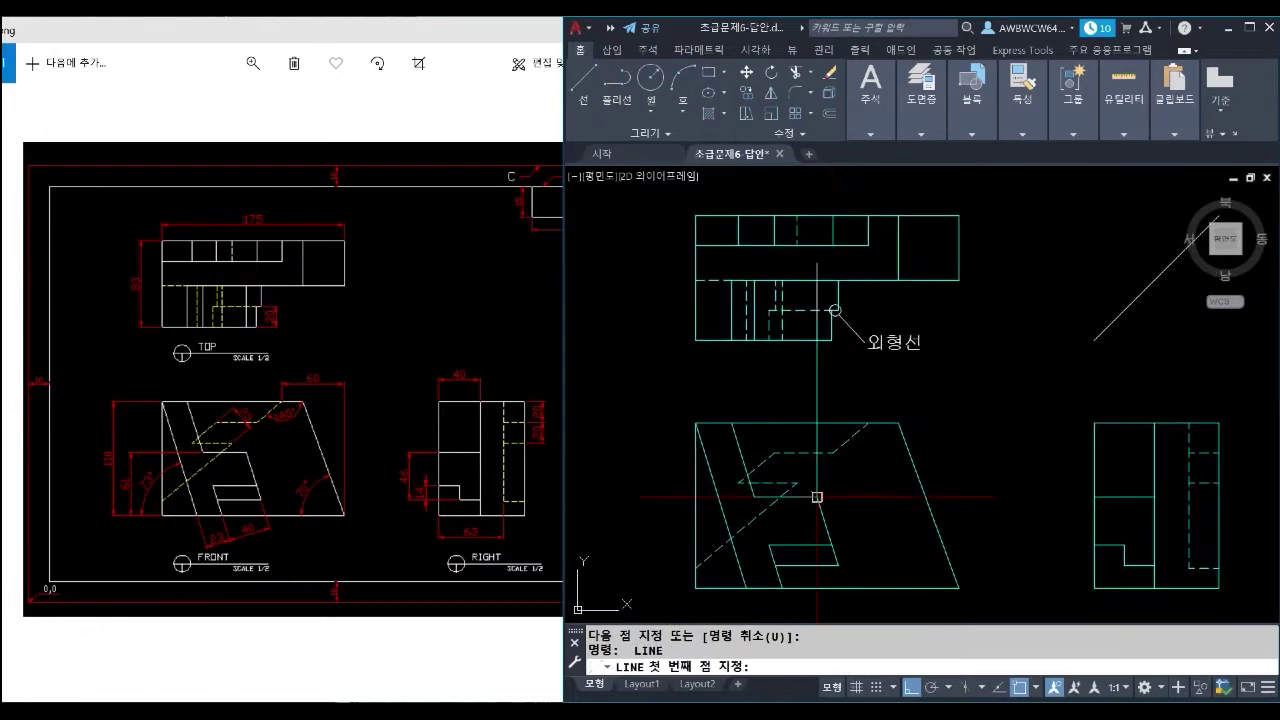
{"action": "left_click", "coordinate": [817, 496]}
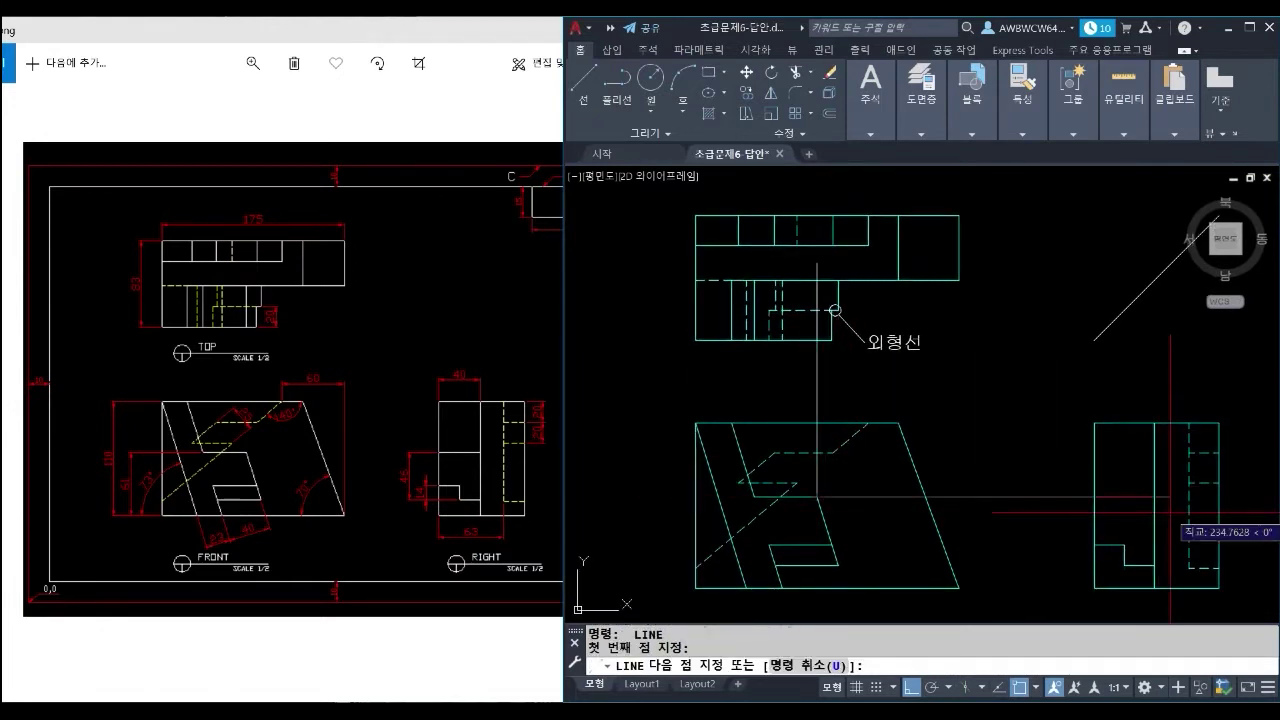
{"action": "left_click", "coordinate": [1170, 512]}
{"action": "key", "text": "space"}
Draw vertical projection lines from both ends of the matching horizontal edge in the right view up to the 45° line.
{"action": "key", "text": "space"}
{"action": "left_click", "coordinate": [1094, 497]}
{"action": "left_click", "coordinate": [1094, 316]}
{"action": "key", "text": "space"}
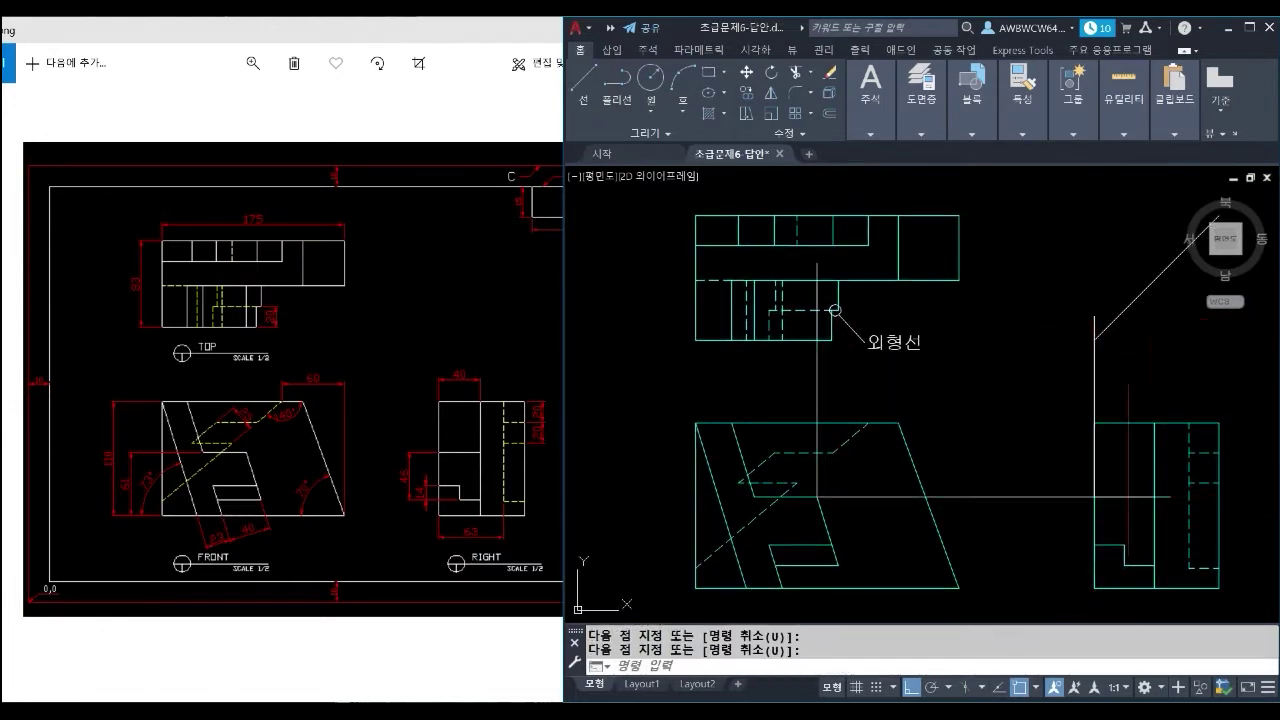
{"action": "left_click", "coordinate": [1155, 497]}
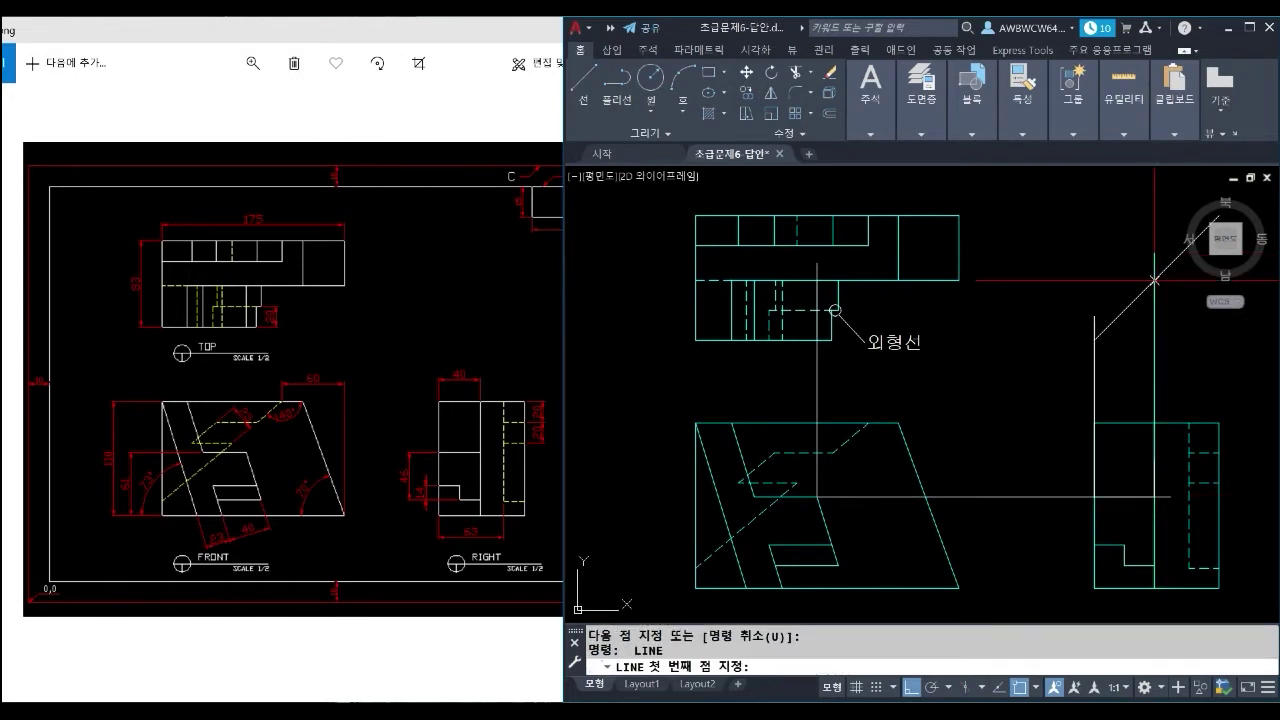
Draw horizontal projection lines from the two 45° line intersections across the top view.
{"action": "left_click", "coordinate": [1155, 280]}
{"action": "left_click", "coordinate": [818, 280]}
{"action": "key", "text": "space"}
{"action": "key", "text": "space"}
{"action": "left_click", "coordinate": [1094, 340]}
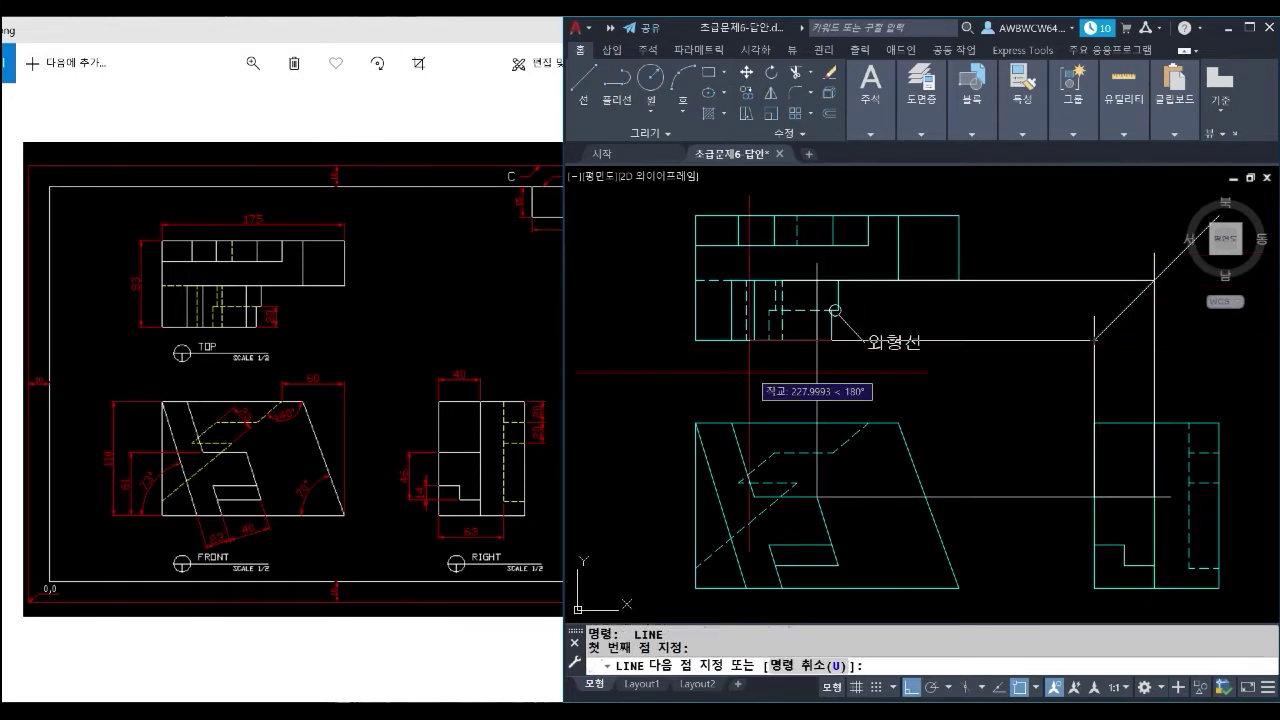
{"action": "left_click", "coordinate": [750, 371]}
{"action": "key", "text": "space"}
Mark both ends of the projected edge in the top view with donuts of inner diameter 0 and outer diameter 7.
{"action": "type", "text": "do"}
{"action": "key", "text": "space"}
{"action": "type", "text": "0"}
{"action": "key", "text": "space"}
{"action": "type", "text": "7"}
{"action": "key", "text": "space"}
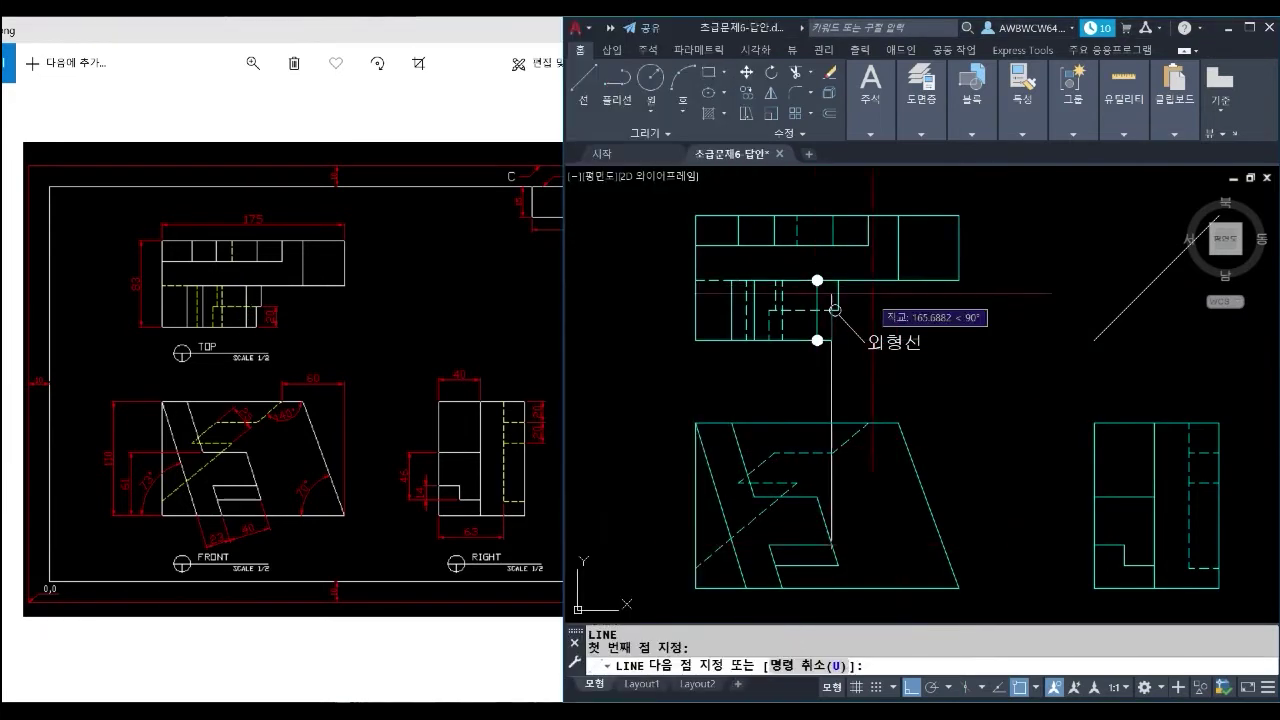
Project the upper step line's outer corner through the right view into the top view and mark its edge's ends with 7-diameter donuts.
{"action": "key", "text": "space"}
{"action": "key", "text": "space"}
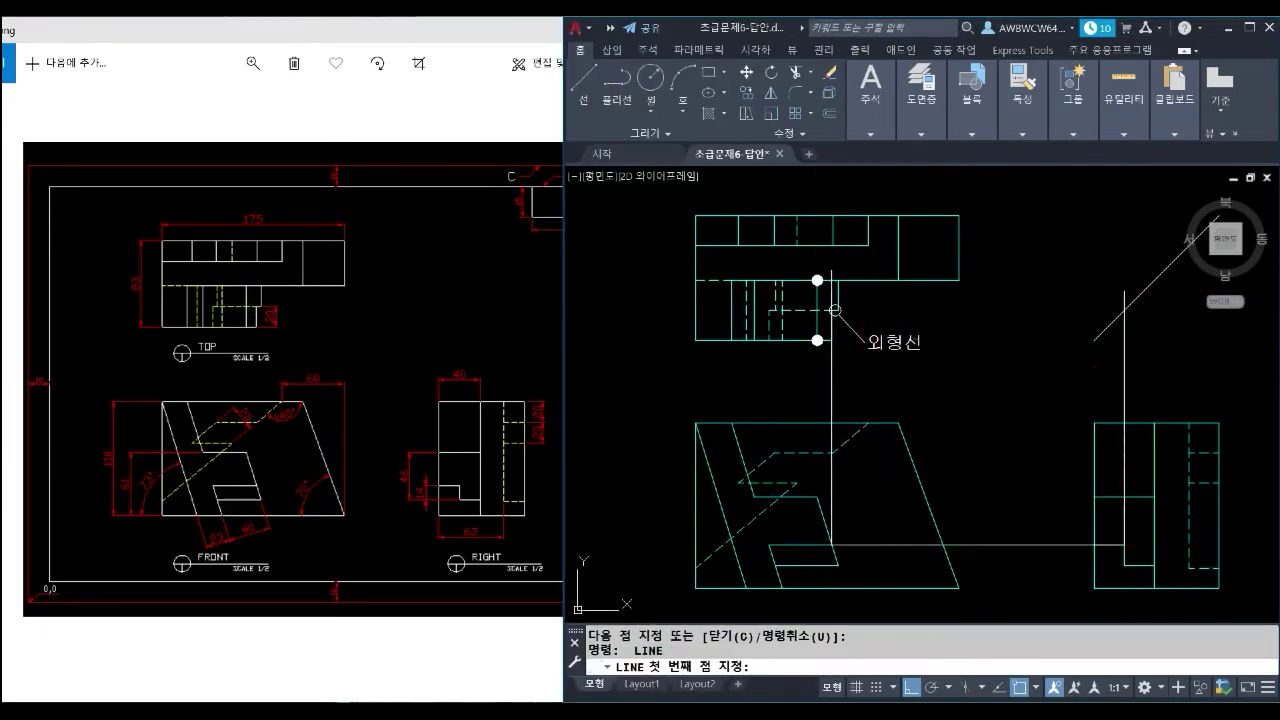
{"action": "left_click", "coordinate": [835, 311]}
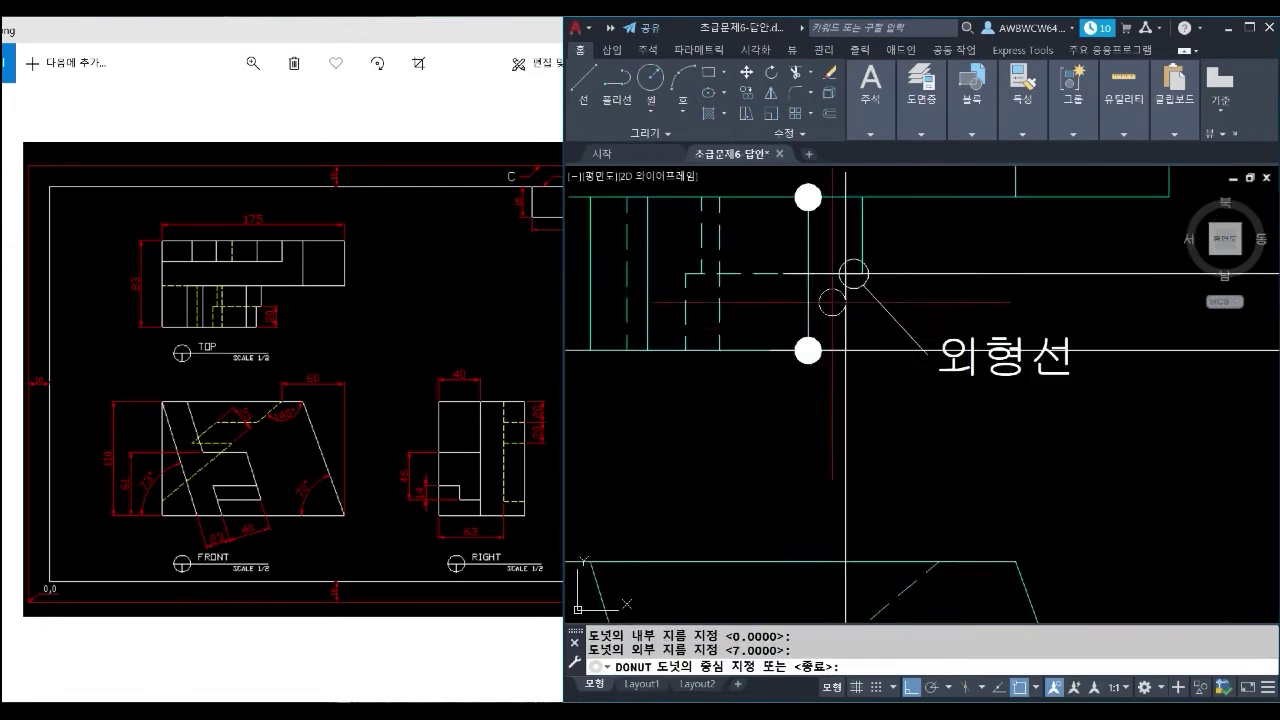
{"action": "left_click", "coordinate": [788, 340]}
{"action": "scroll", "coordinate": [817, 340], "scroll_direction": "up", "scroll_amount": 2}
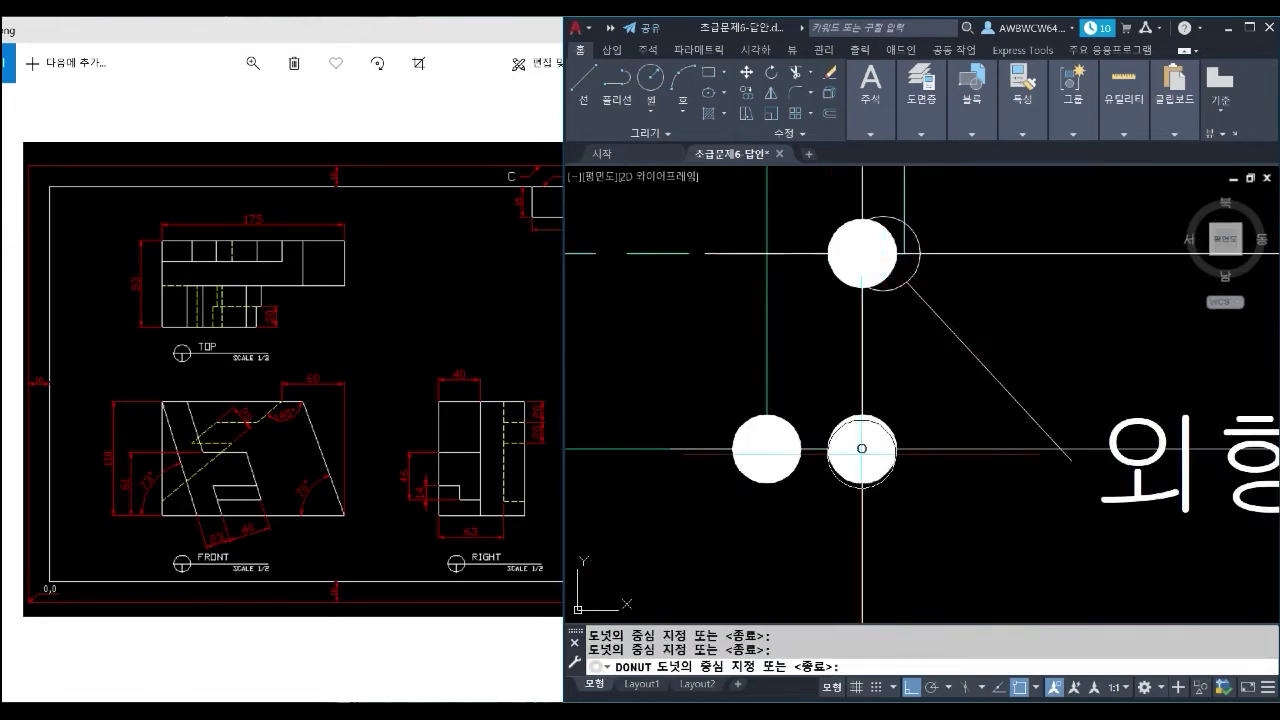
{"action": "key", "text": "Escape"}
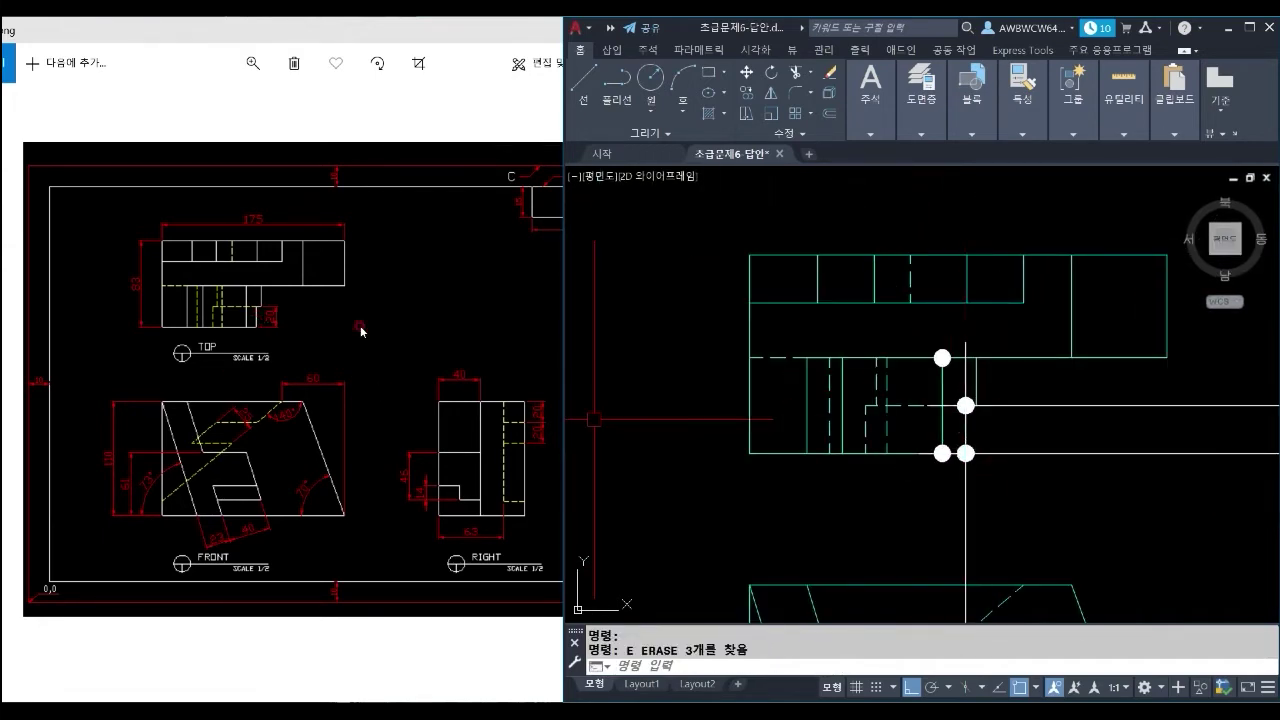
Erase the projection lines running between the three views, keeping the donuts and the 45° line.
{"action": "scroll", "coordinate": [594, 420], "scroll_direction": "down", "scroll_amount": 2}
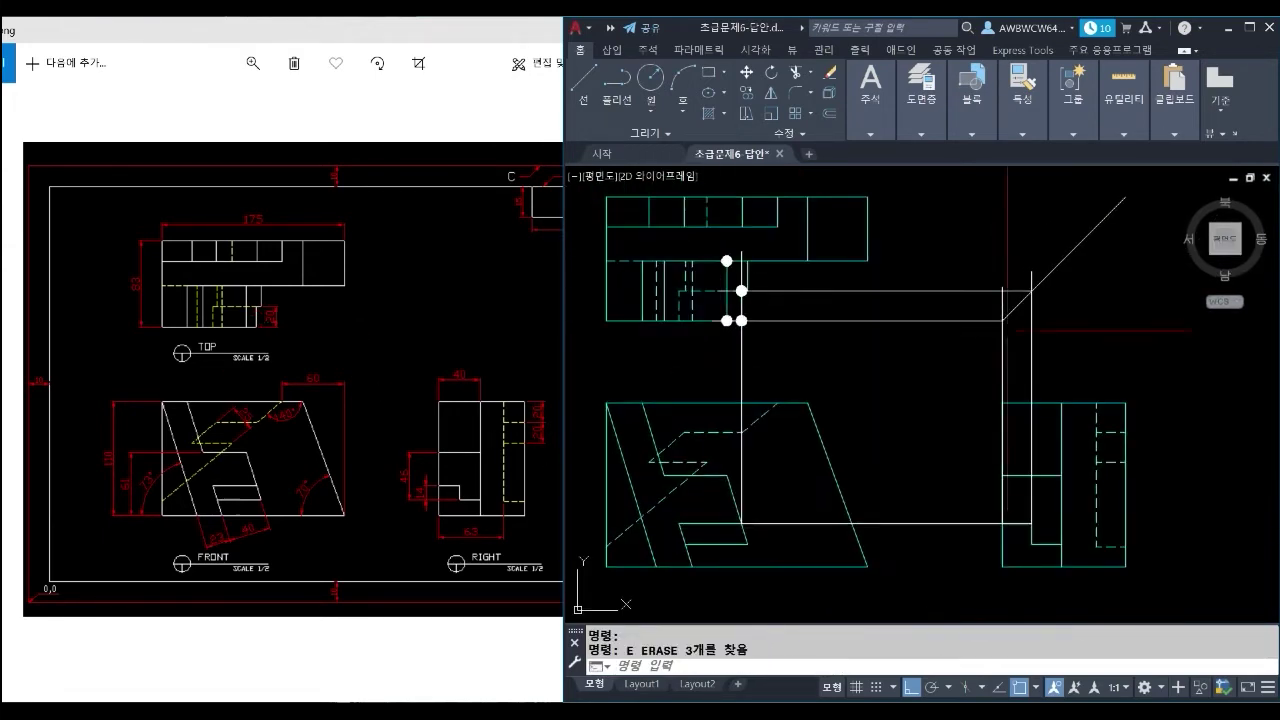
{"action": "left_click", "coordinate": [1052, 352]}
{"action": "left_click", "coordinate": [978, 374]}
{"action": "left_click", "coordinate": [937, 391]}
{"action": "left_click", "coordinate": [882, 278]}
{"action": "key", "text": "space"}
Project the slanted edge's lower outer corner through the right view into the top view and mark its edge's ends with donuts.
{"action": "middle_click_drag", "start_coordinate": [811, 429], "coordinate": [831, 449]}
{"action": "type", "text": "l"}
{"action": "left_click", "coordinate": [768, 564]}
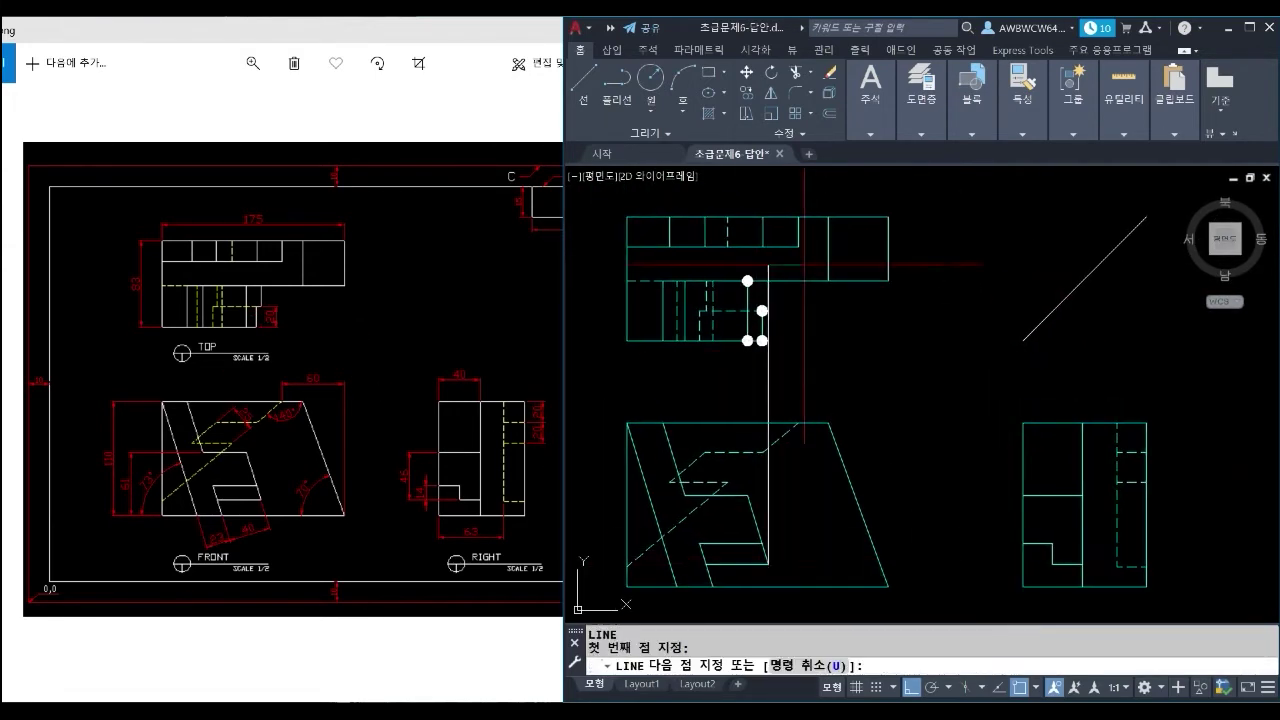
{"action": "key", "text": "space"}
{"action": "left_click", "coordinate": [762, 311]}
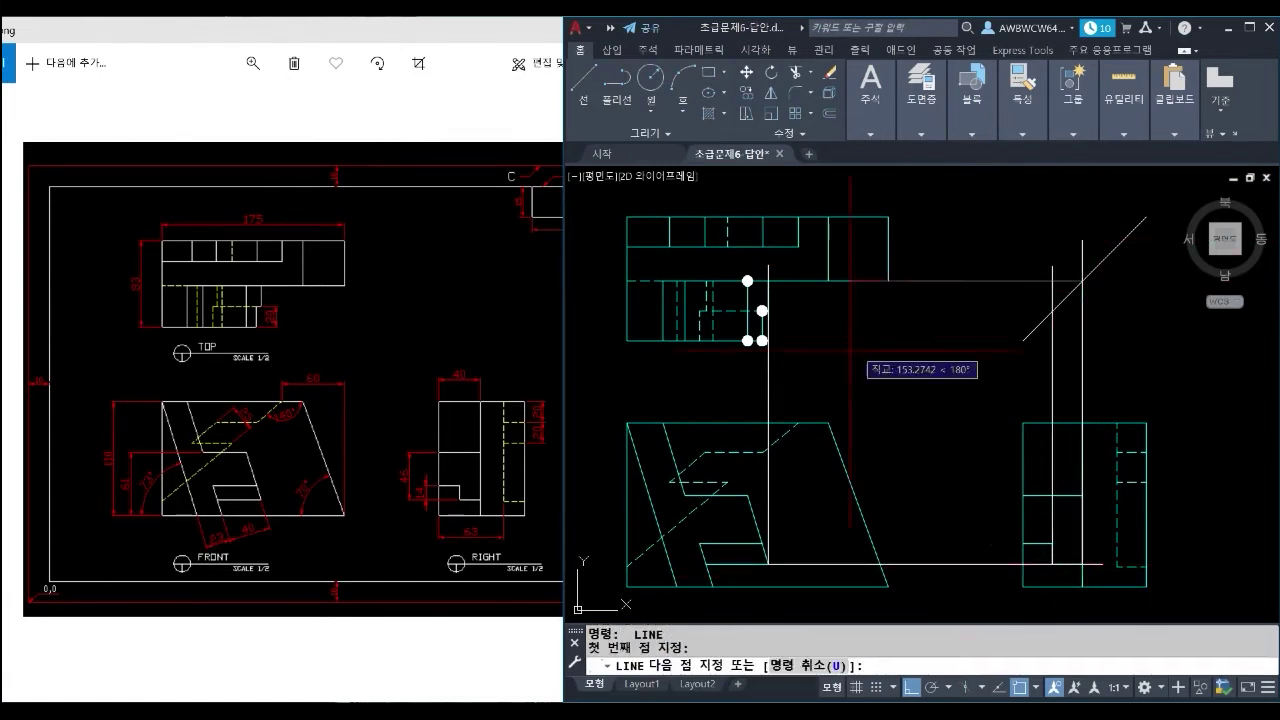
{"action": "left_click", "coordinate": [784, 277]}
{"action": "left_click", "coordinate": [847, 236]}
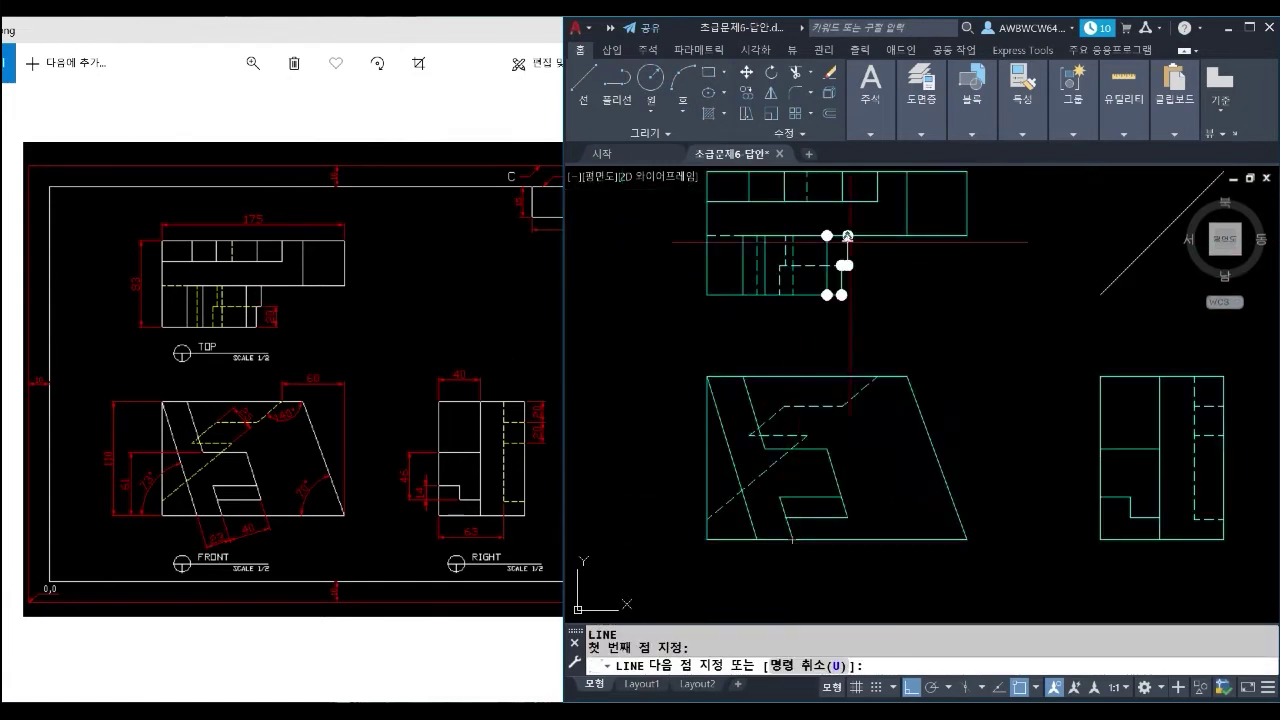
{"action": "left_click", "coordinate": [847, 265]}
Project the short slanted edge's base corner up through the top view, across to the right view, and up to the 45° line.
{"action": "key", "text": "space"}
{"action": "key", "text": "space"}
{"action": "left_click", "coordinate": [793, 539]}
{"action": "left_click", "coordinate": [793, 214]}
{"action": "left_click", "coordinate": [793, 540]}
{"action": "left_click", "coordinate": [1160, 540]}
{"action": "left_click", "coordinate": [1160, 210]}
Carry the base edge's front and rear ends horizontally from the 45° line across the top view.
{"action": "key", "text": "space"}
{"action": "key", "text": "space"}
{"action": "left_click", "coordinate": [1100, 295]}
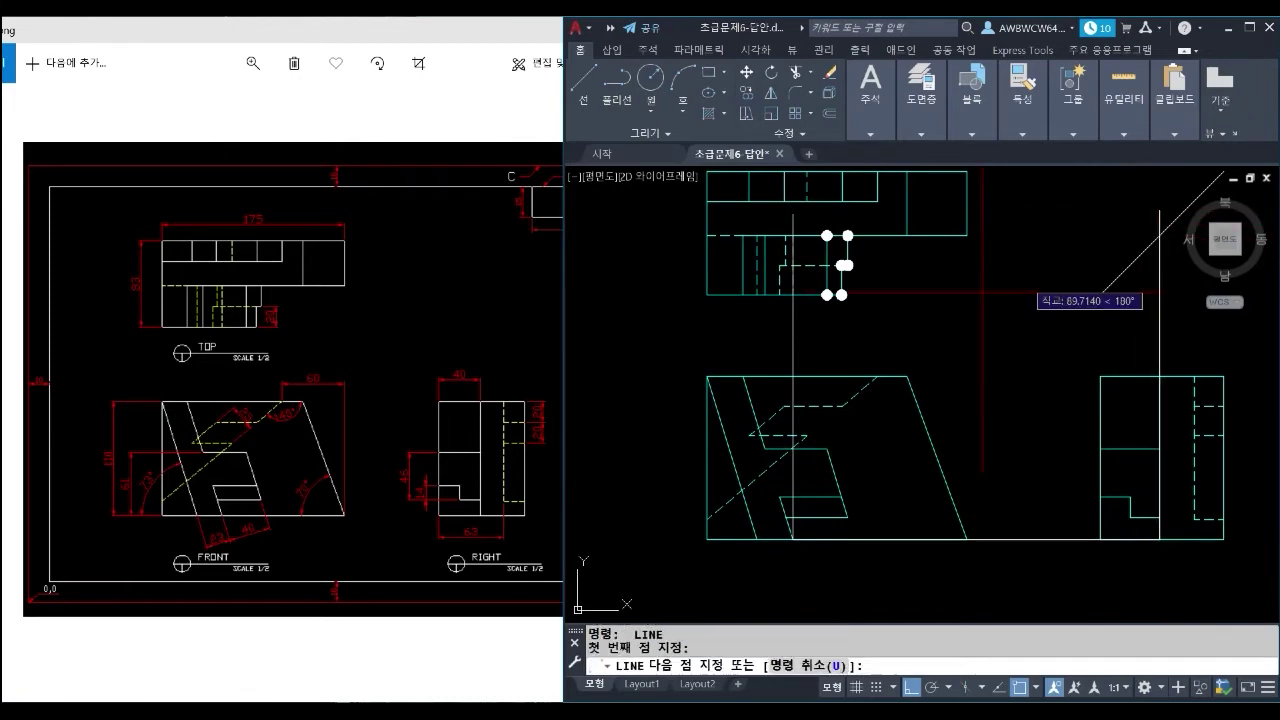
{"action": "left_click", "coordinate": [768, 295]}
{"action": "left_click", "coordinate": [1160, 236]}
Mark both ends of the projected base edge in the top view with donuts and erase the projection lines.
{"action": "type", "text": "do"}
{"action": "left_click", "coordinate": [793, 295]}
{"action": "left_click", "coordinate": [793, 236]}
{"action": "key", "text": "space"}
{"action": "left_click", "coordinate": [1034, 530]}
{"action": "left_click", "coordinate": [1020, 550]}
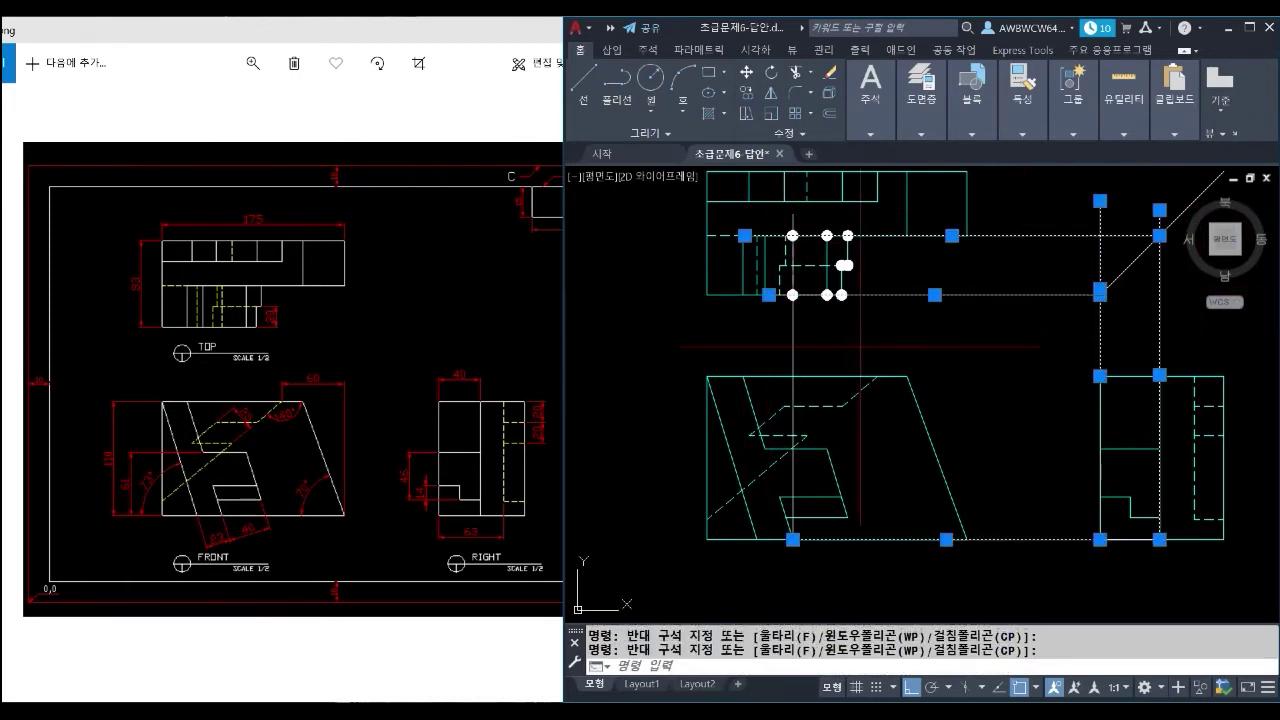
{"action": "key", "text": "Delete"}
Draw projection lines from the front view's lower step line's inner end up through the top view and across to the right view.
{"action": "type", "text": "l"}
{"action": "scroll", "coordinate": [790, 530], "scroll_direction": "up", "scroll_amount": 8}
{"action": "left_click", "coordinate": [797, 494]}
{"action": "scroll", "coordinate": [802, 499], "scroll_direction": "down", "scroll_amount": 8}
{"action": "left_click", "coordinate": [807, 247]}
{"action": "key", "text": "space"}
{"action": "key", "text": "space"}
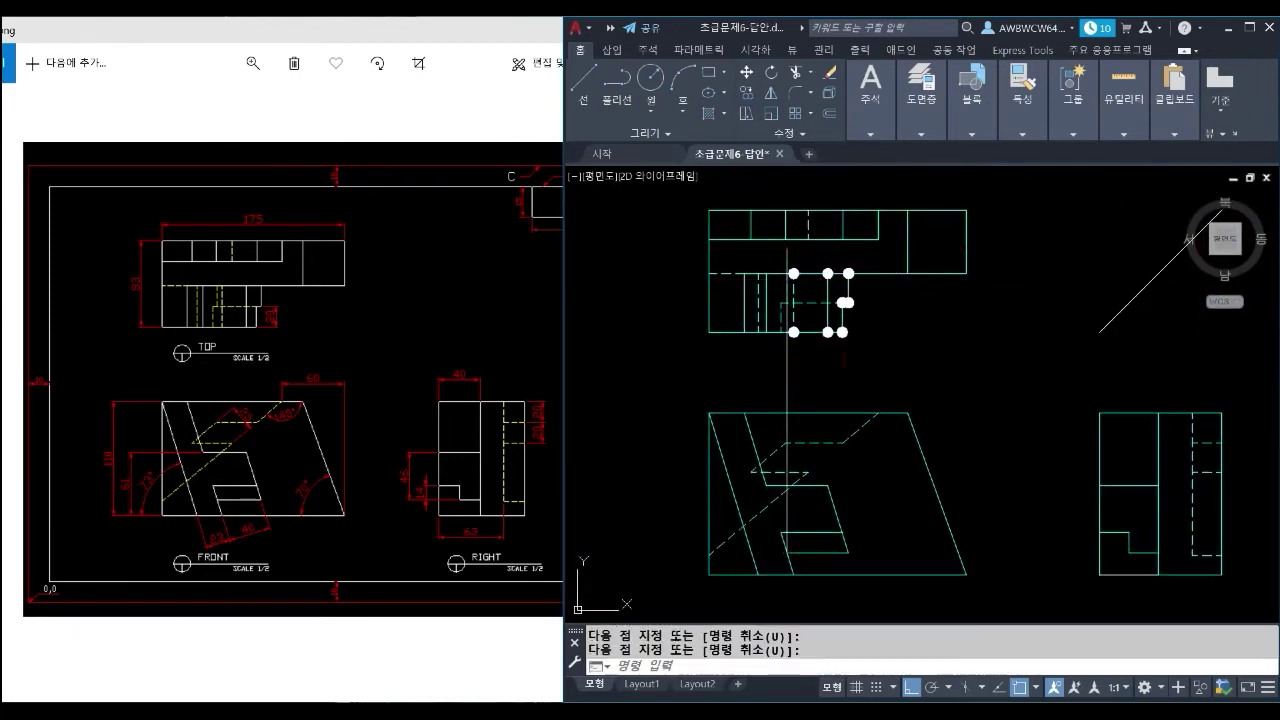
{"action": "left_click", "coordinate": [709, 470]}
{"action": "left_click", "coordinate": [1082, 470]}
Draw vertical projection lines from the matching lower step edge's two ends in the right view up past the 45° line.
{"action": "key", "text": "space"}
{"action": "key", "text": "space"}
{"action": "left_click", "coordinate": [1045, 470]}
{"action": "key", "text": "space"}
{"action": "left_click", "coordinate": [1073, 404]}
{"action": "middle_click_drag", "start_coordinate": [1073, 200], "coordinate": [1072, 286]}
{"action": "left_click", "coordinate": [1073, 233]}
Draw a horizontal projection line from the rear vertical's intersection with the 45° line across the top view.
{"action": "key", "text": "space"}
{"action": "key", "text": "space"}
{"action": "left_click", "coordinate": [1073, 282]}
{"action": "left_click", "coordinate": [749, 282]}
{"action": "key", "text": "space"}
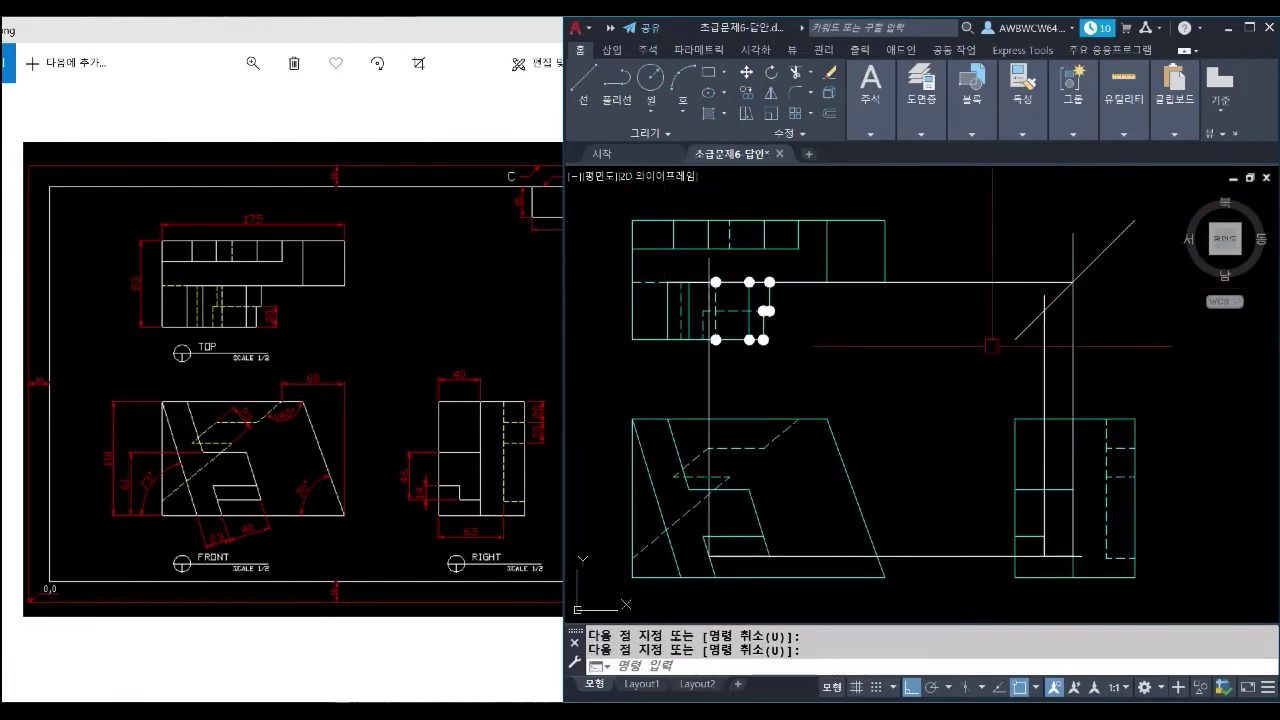
Mark the lower step edge's two ends in the top view with donuts and erase its projection lines.
{"action": "type", "text": "do"}
{"action": "scroll", "coordinate": [692, 281], "scroll_direction": "up", "scroll_amount": 6}
{"action": "left_click", "coordinate": [763, 286]}
{"action": "left_click", "coordinate": [764, 406]}
{"action": "scroll", "coordinate": [770, 388], "scroll_direction": "down", "scroll_amount": 8}
{"action": "key", "text": "space"}
{"action": "left_click", "coordinate": [903, 541]}
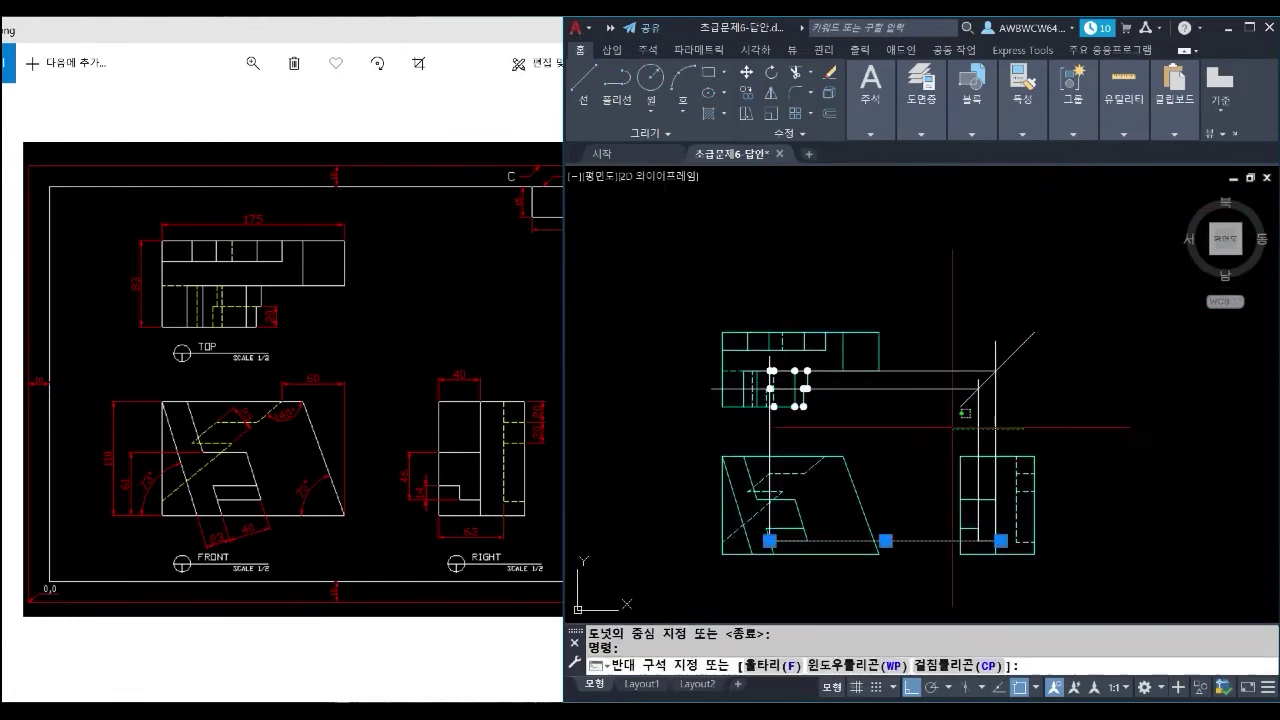
{"action": "left_click", "coordinate": [769, 438]}
{"action": "key", "text": "Delete"}
Project the upper step line's inner end from the front view through the right view and 45° line across the top view.
{"action": "scroll", "coordinate": [710, 504], "scroll_direction": "up", "scroll_amount": 2}
{"action": "type", "text": "l"}
{"action": "key", "text": "space"}
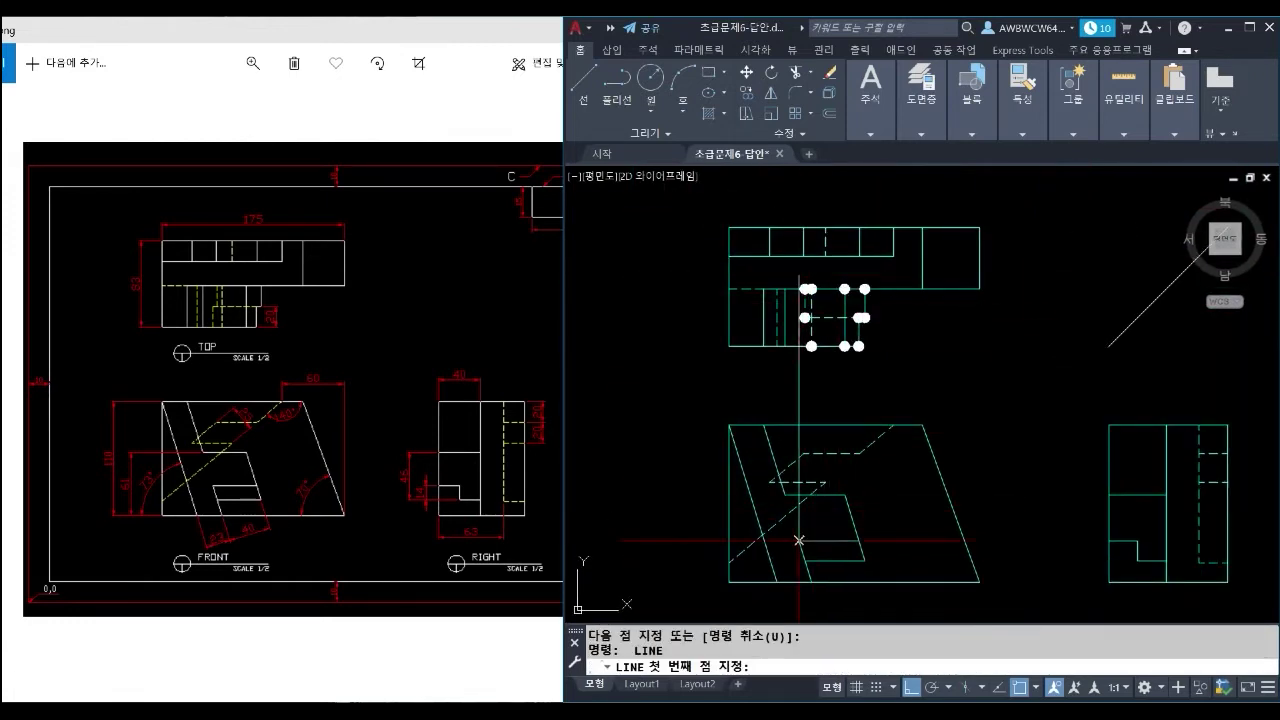
{"action": "key", "text": "space"}
{"action": "key", "text": "space"}
{"action": "left_click", "coordinate": [1138, 317]}
{"action": "left_click", "coordinate": [758, 317]}
{"action": "key", "text": "space"}
{"action": "key", "text": "space"}
{"action": "left_click", "coordinate": [1109, 346]}
{"action": "left_click", "coordinate": [775, 346]}
Mark the upper step's inner edge ends in the top view with donuts and erase its projection lines.
{"action": "type", "text": "do"}
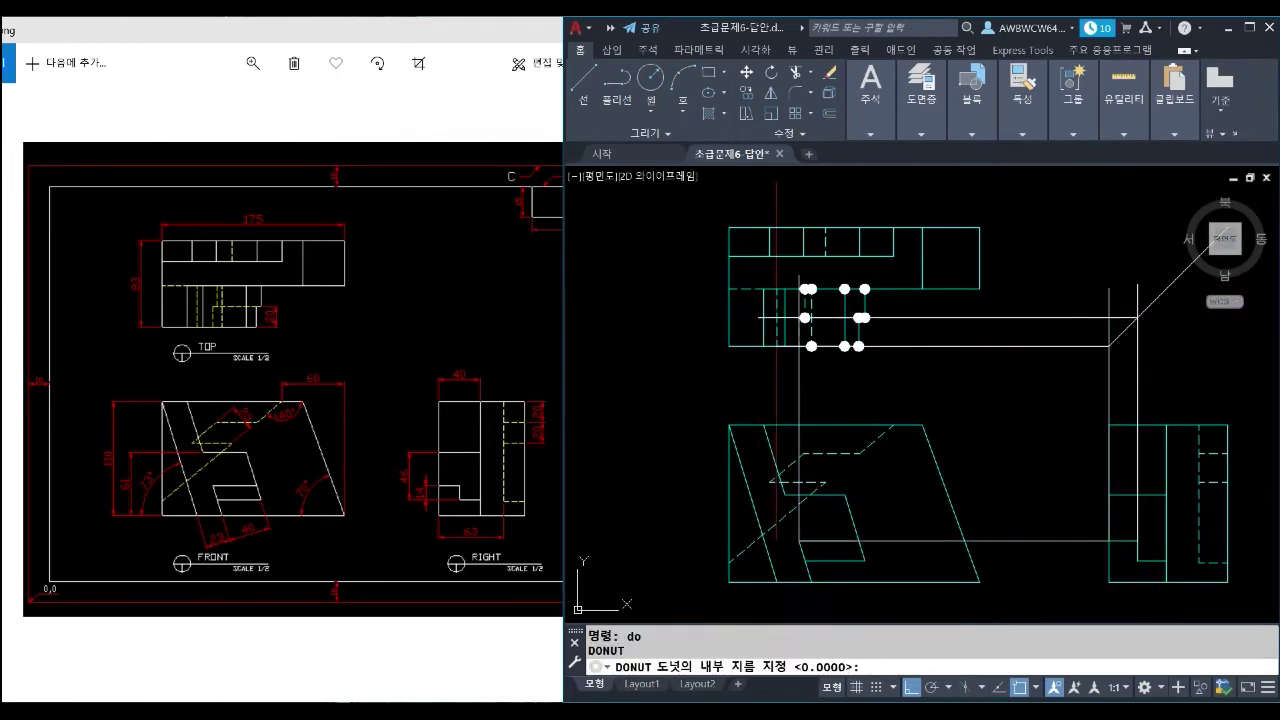
{"action": "scroll", "coordinate": [775, 323], "scroll_direction": "up", "scroll_amount": 6}
{"action": "left_click", "coordinate": [870, 299]}
{"action": "left_click", "coordinate": [870, 415]}
{"action": "scroll", "coordinate": [849, 400], "scroll_direction": "down", "scroll_amount": 6}
{"action": "key", "text": "space"}
{"action": "key", "text": "Delete"}
Draw projection lines from the front view's inner corner of the upper ledge up through the top view and across to the right view.
{"action": "type", "text": "l"}
{"action": "left_click", "coordinate": [829, 498]}
{"action": "left_click", "coordinate": [829, 272]}
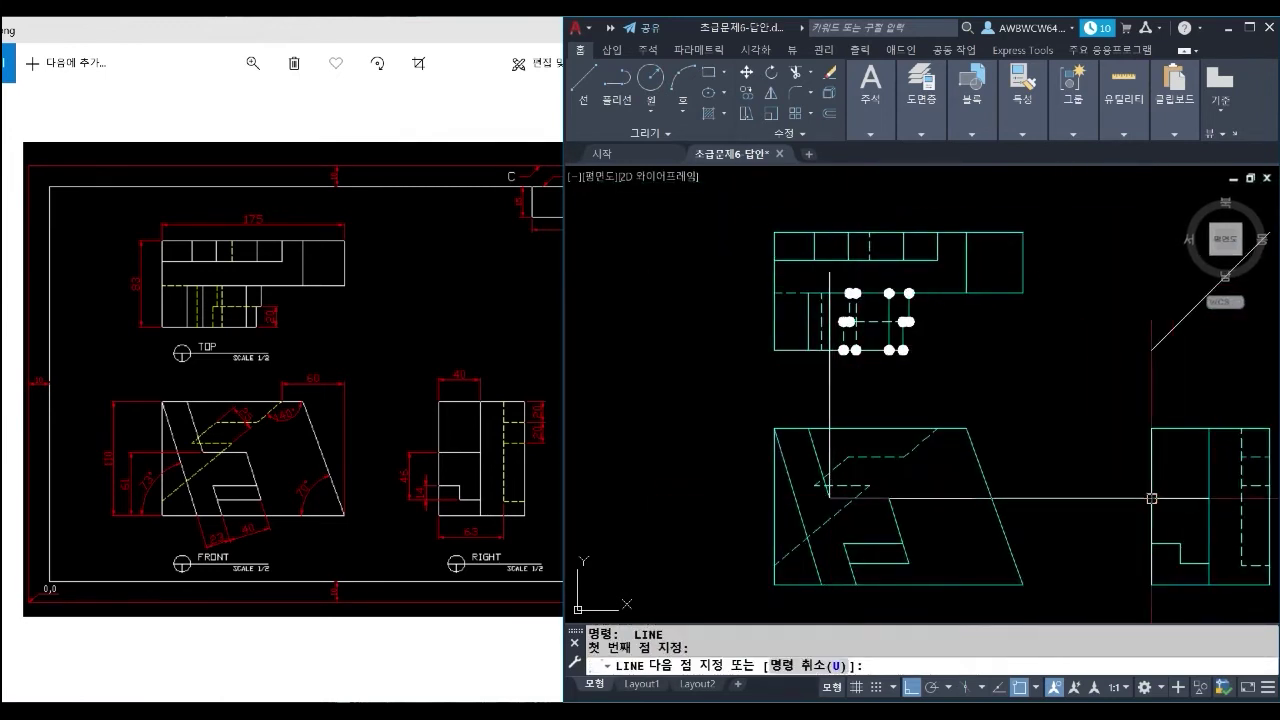
{"action": "left_click", "coordinate": [1152, 498]}
Project the ledge edge's two ends from the right view up to the 45° line and across the top view.
{"action": "middle_click_drag", "start_coordinate": [1152, 498], "coordinate": [1021, 484]}
{"action": "left_click", "coordinate": [1020, 306]}
{"action": "key", "text": "space"}
{"action": "key", "text": "space"}
{"action": "left_click", "coordinate": [1077, 484]}
{"action": "left_click", "coordinate": [1077, 256]}
{"action": "key", "text": "space"}
{"action": "key", "text": "space"}
{"action": "left_click", "coordinate": [1077, 279]}
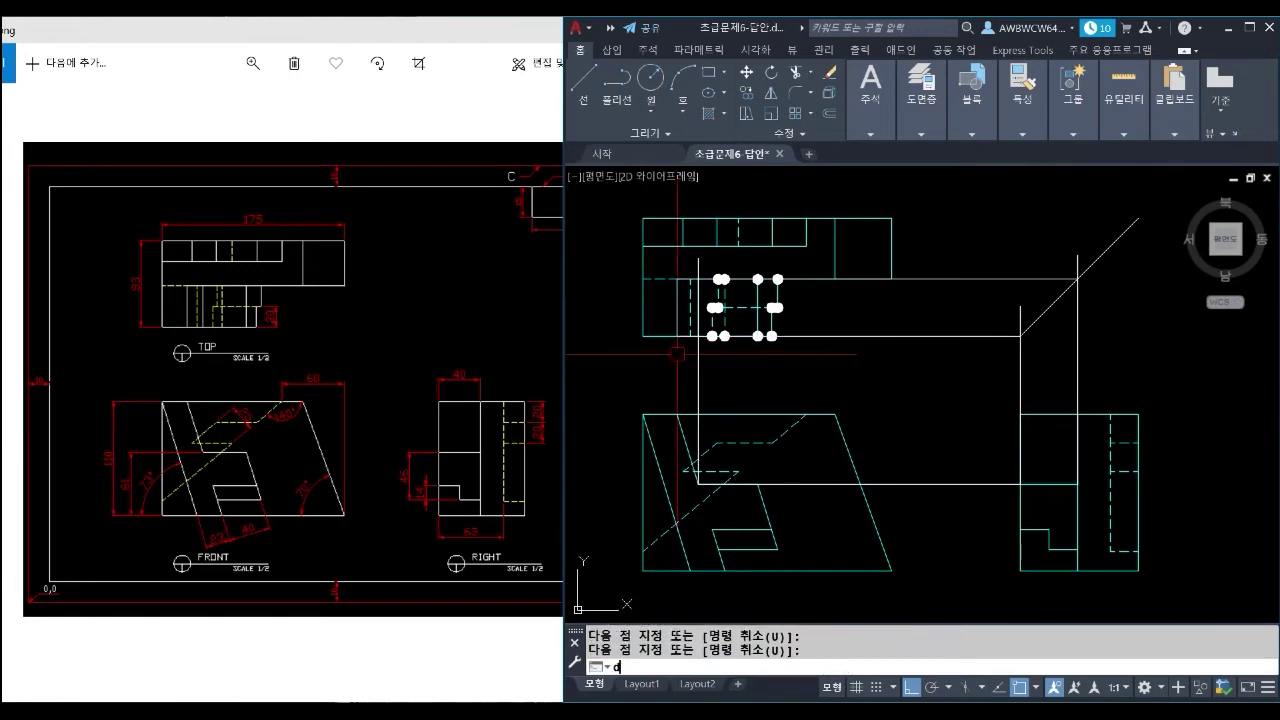
Mark both ends of the ledge's inner edge in the top view with donuts and erase the projection lines.
{"action": "type", "text": "o"}
{"action": "scroll", "coordinate": [677, 264], "scroll_direction": "up", "scroll_amount": 4}
{"action": "left_click", "coordinate": [733, 306]}
{"action": "left_click", "coordinate": [733, 448]}
{"action": "scroll", "coordinate": [798, 366], "scroll_direction": "down", "scroll_amount": 4}
{"action": "key", "text": "space"}
{"action": "key", "text": "Delete"}
{"action": "type", "text": "l"}
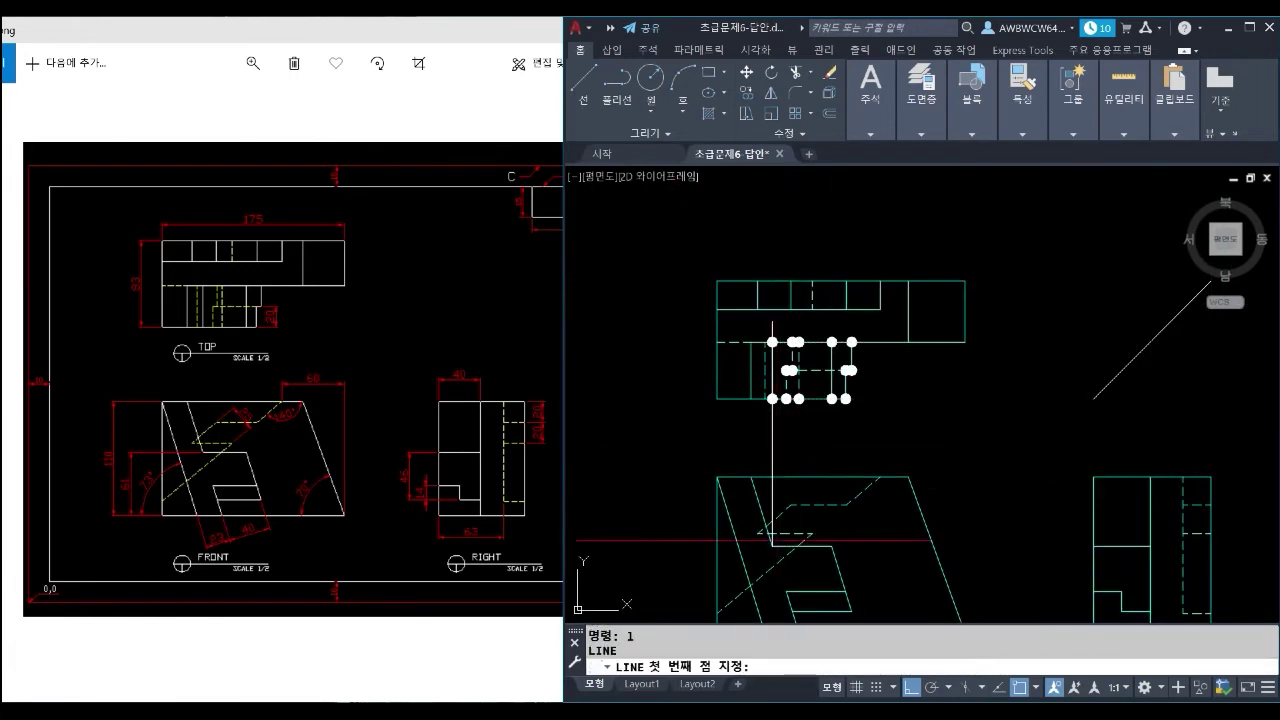
{"action": "key", "text": "space"}
{"action": "left_click", "coordinate": [812, 534]}
{"action": "key", "text": "Escape"}
Draw projection lines from the lower end of the front view's outermost slanted edge up through the top view and across to the right view.
{"action": "middle_click_drag", "start_coordinate": [778, 570], "coordinate": [788, 522]}
{"action": "key", "text": "space"}
{"action": "left_click", "coordinate": [775, 584]}
{"action": "left_click", "coordinate": [775, 275]}
{"action": "key", "text": "space"}
{"action": "key", "text": "space"}
{"action": "left_click", "coordinate": [1221, 585]}
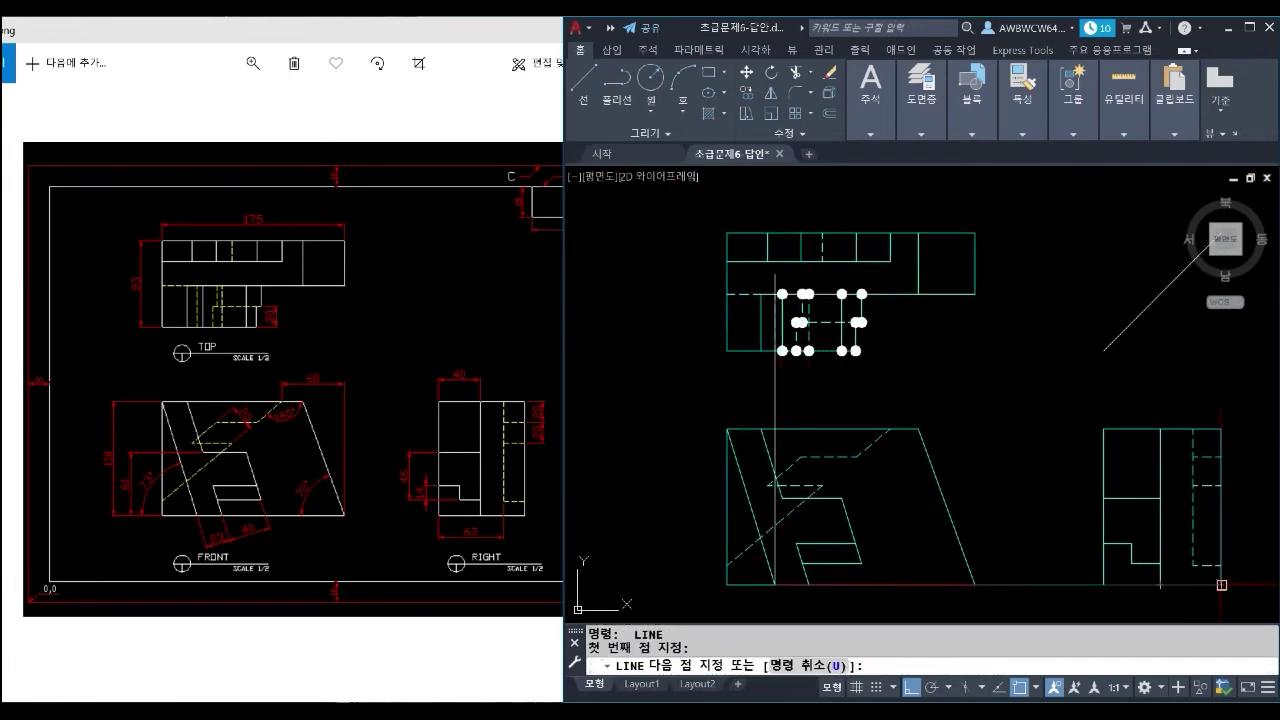
Carry the slanted edge's two depth positions from the 45° line across the top view with horizontal lines.
{"action": "left_click", "coordinate": [1160, 294]}
{"action": "left_click", "coordinate": [739, 374]}
{"action": "key", "text": "space"}
{"action": "key", "text": "space"}
{"action": "left_click", "coordinate": [1103, 351]}
{"action": "left_click", "coordinate": [760, 371]}
Mark both ends of the outermost slanted edge's foot in the top view with donuts and erase the projection lines.
{"action": "type", "text": "do"}
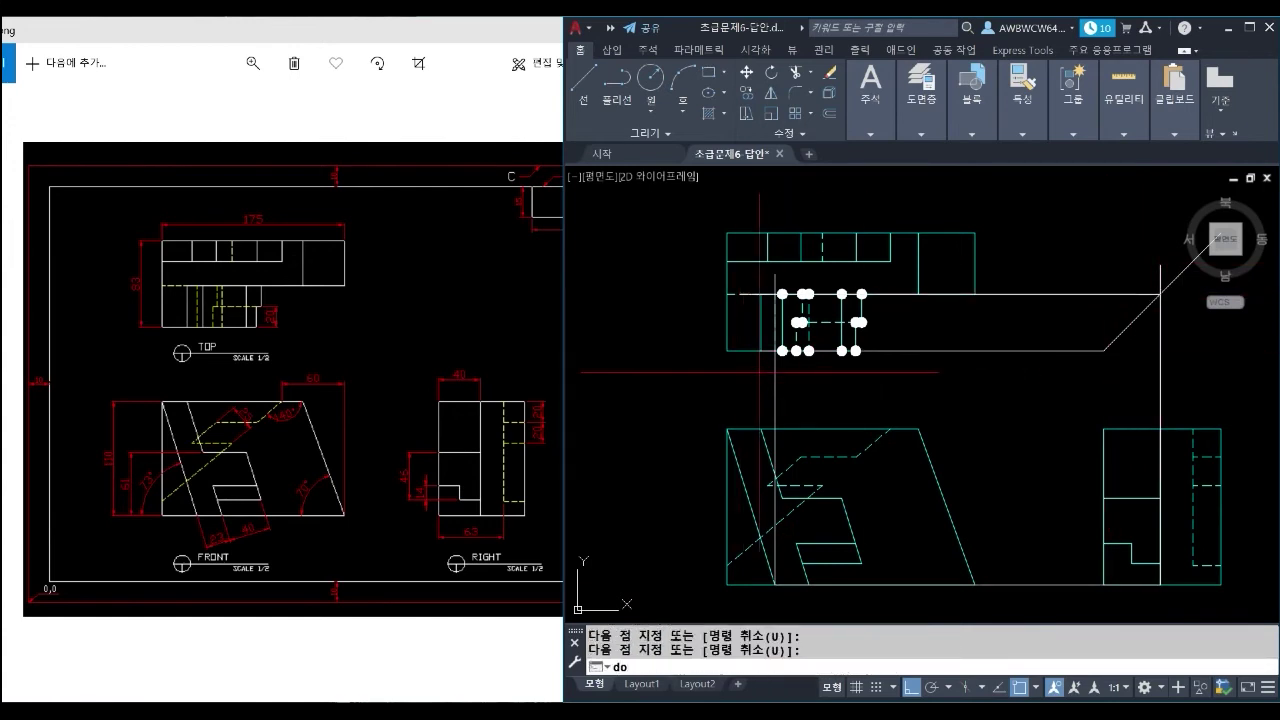
{"action": "scroll", "coordinate": [761, 304], "scroll_direction": "up", "scroll_amount": 4}
{"action": "left_click", "coordinate": [813, 263]}
{"action": "left_click", "coordinate": [813, 494]}
{"action": "key", "text": "space"}
{"action": "scroll", "coordinate": [811, 438], "scroll_direction": "down", "scroll_amount": 4}
{"action": "left_click", "coordinate": [811, 490]}
{"action": "left_click", "coordinate": [1061, 491]}
{"action": "left_click", "coordinate": [1060, 374]}
{"action": "middle_click_drag", "start_coordinate": [1191, 498], "coordinate": [1168, 401]}
{"action": "key", "text": "Delete"}
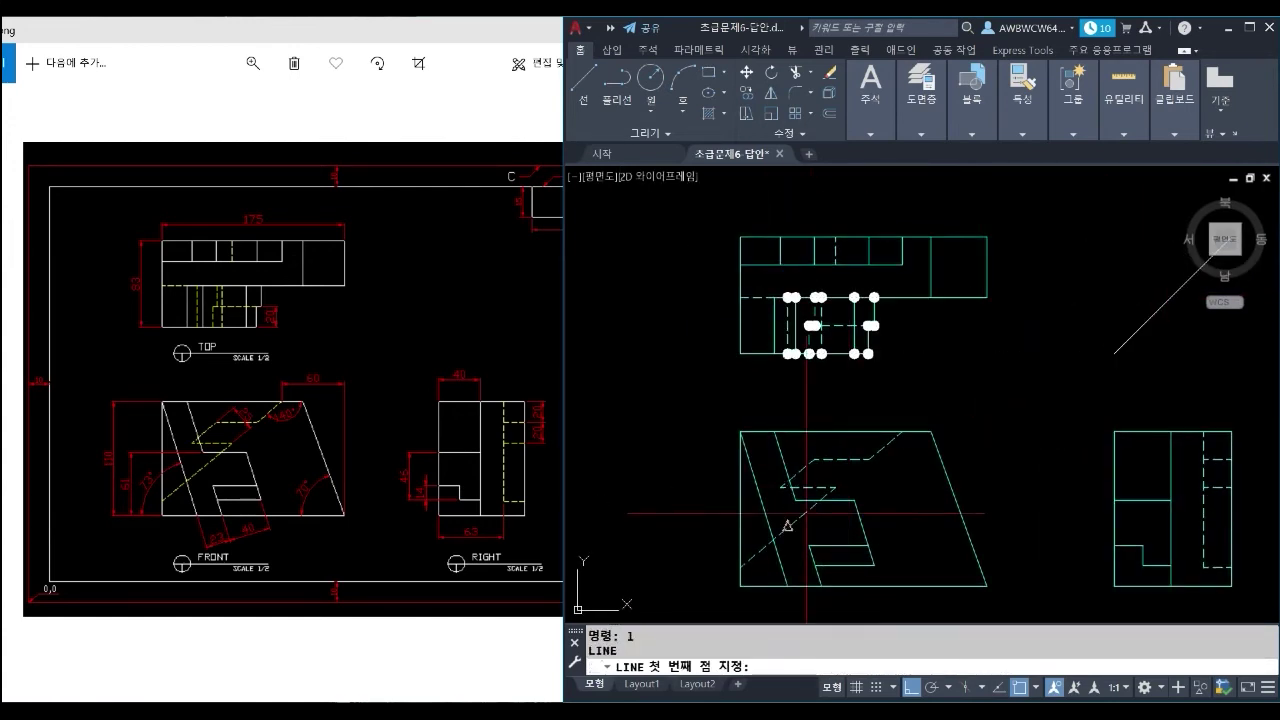
Draw projection lines from the upper end of the front view's second slanted edge up through the top view and across to the right view.
{"action": "left_click", "coordinate": [774, 432]}
{"action": "left_click", "coordinate": [774, 282]}
{"action": "key", "text": "space"}
{"action": "key", "text": "space"}
{"action": "left_click", "coordinate": [774, 432]}
{"action": "left_click", "coordinate": [1115, 432]}
Project the second slanted edge's two upper ends from the right view up to the 45° line and across the top view.
{"action": "left_click", "coordinate": [1115, 295]}
{"action": "key", "text": "space"}
{"action": "key", "text": "space"}
{"action": "left_click", "coordinate": [1171, 432]}
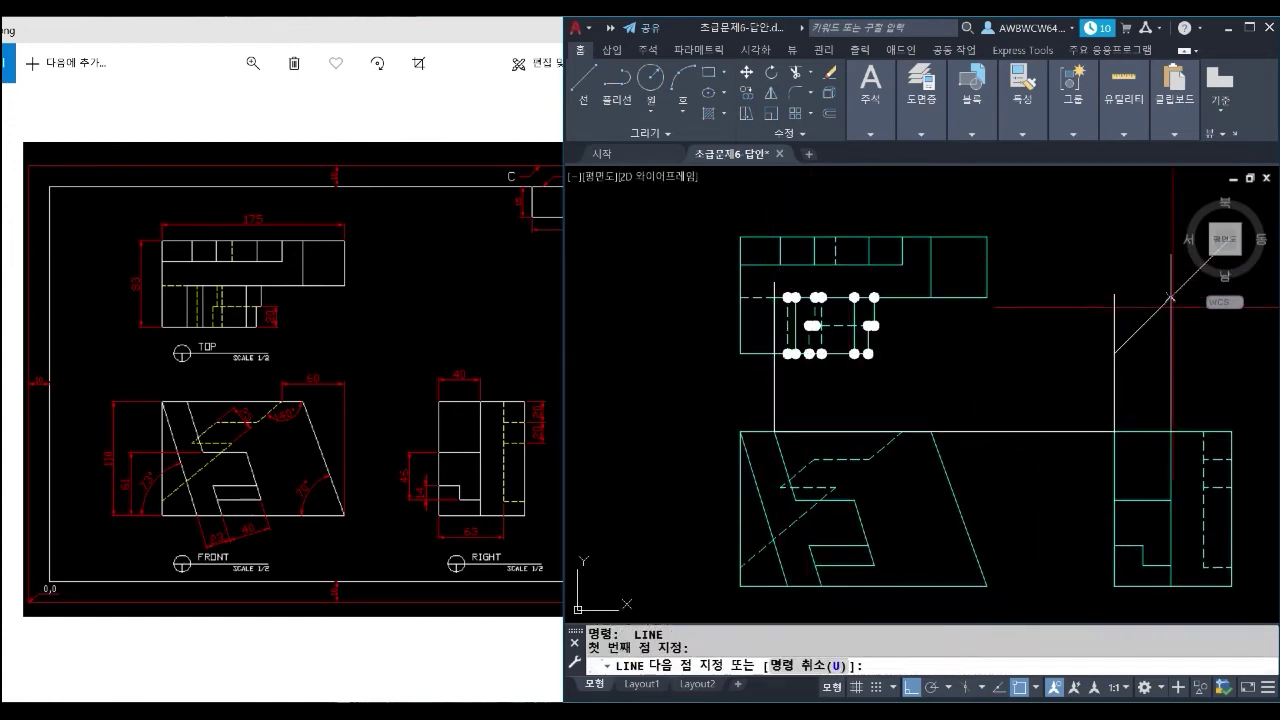
{"action": "left_click", "coordinate": [745, 368]}
{"action": "key", "text": "space"}
{"action": "key", "text": "space"}
{"action": "left_click", "coordinate": [1114, 353]}
{"action": "left_click", "coordinate": [667, 368]}
Mark both upper ends of the second slanted edge in the top view with donuts and erase the projection lines.
{"action": "type", "text": "do"}
{"action": "scroll", "coordinate": [745, 322], "scroll_direction": "up", "scroll_amount": 2}
{"action": "left_click", "coordinate": [791, 283]}
{"action": "left_click", "coordinate": [791, 371]}
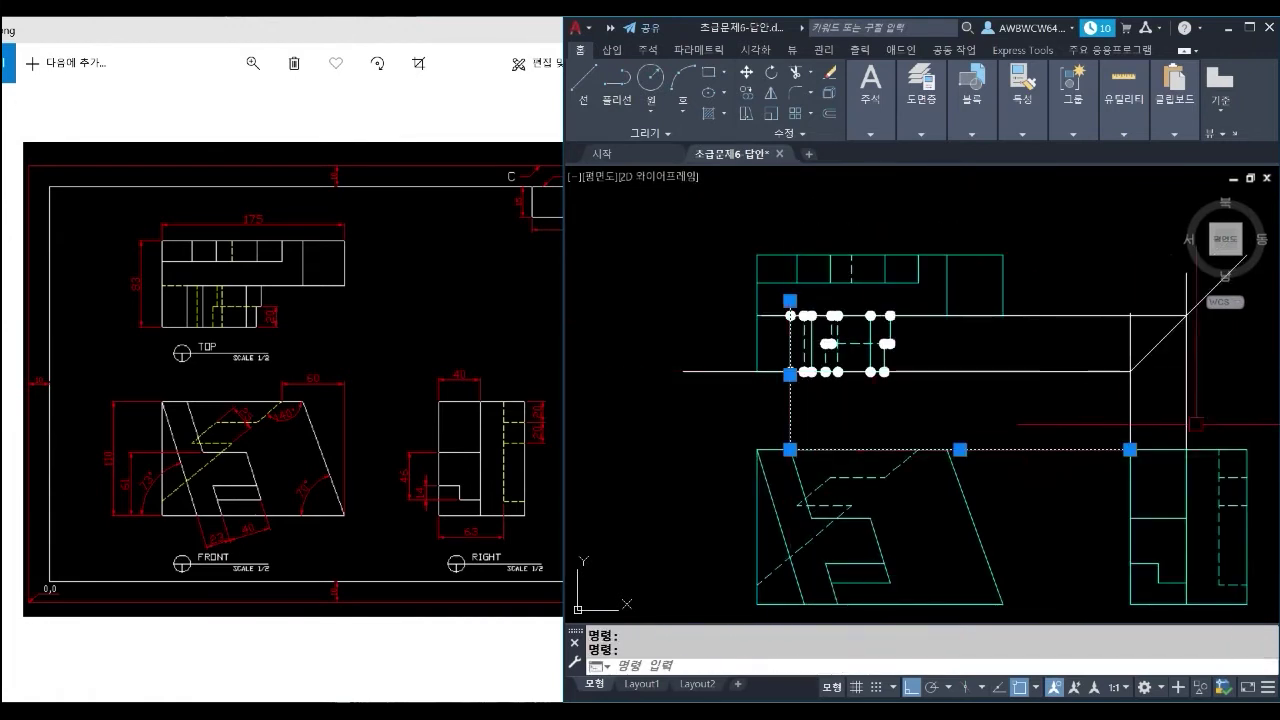
{"action": "type", "text": "e"}
{"action": "key", "text": "space"}
{"action": "middle_click_drag", "start_coordinate": [1000, 400], "coordinate": [955, 403]}
Erase the lower block of the top view together with all its donut marks.
{"action": "left_click", "coordinate": [190, 298]}
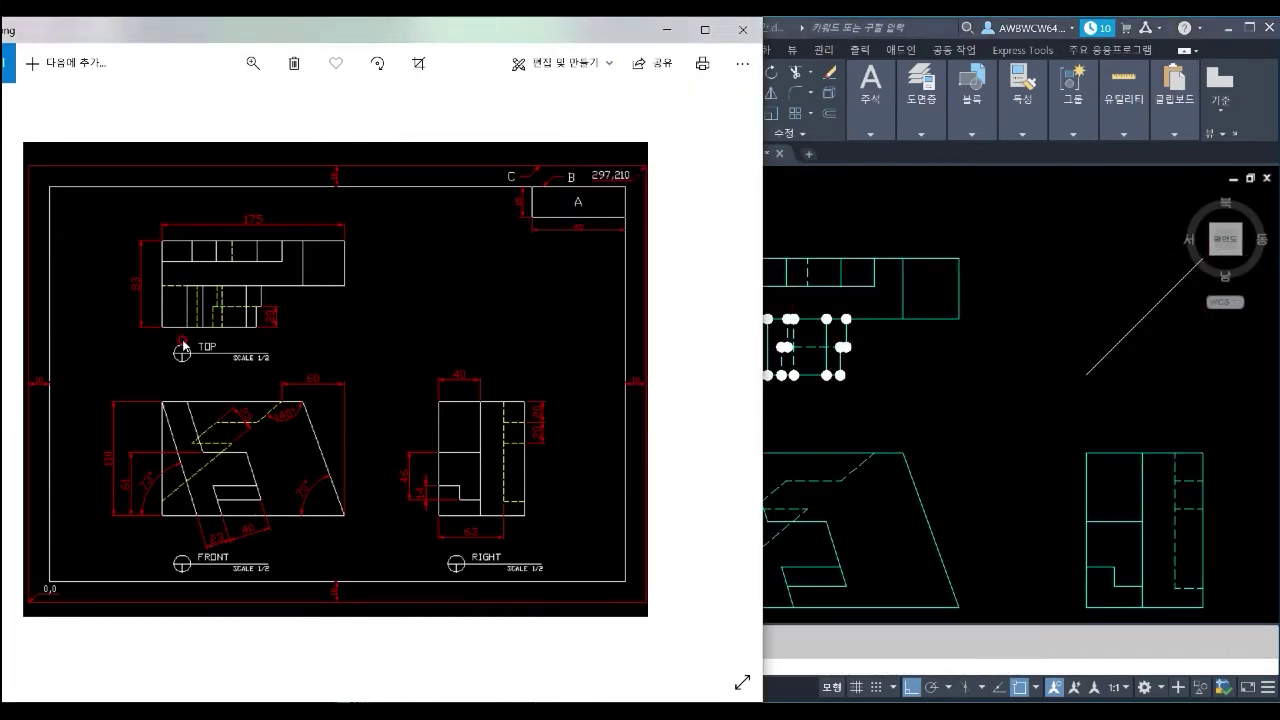
{"action": "left_click", "coordinate": [925, 398]}
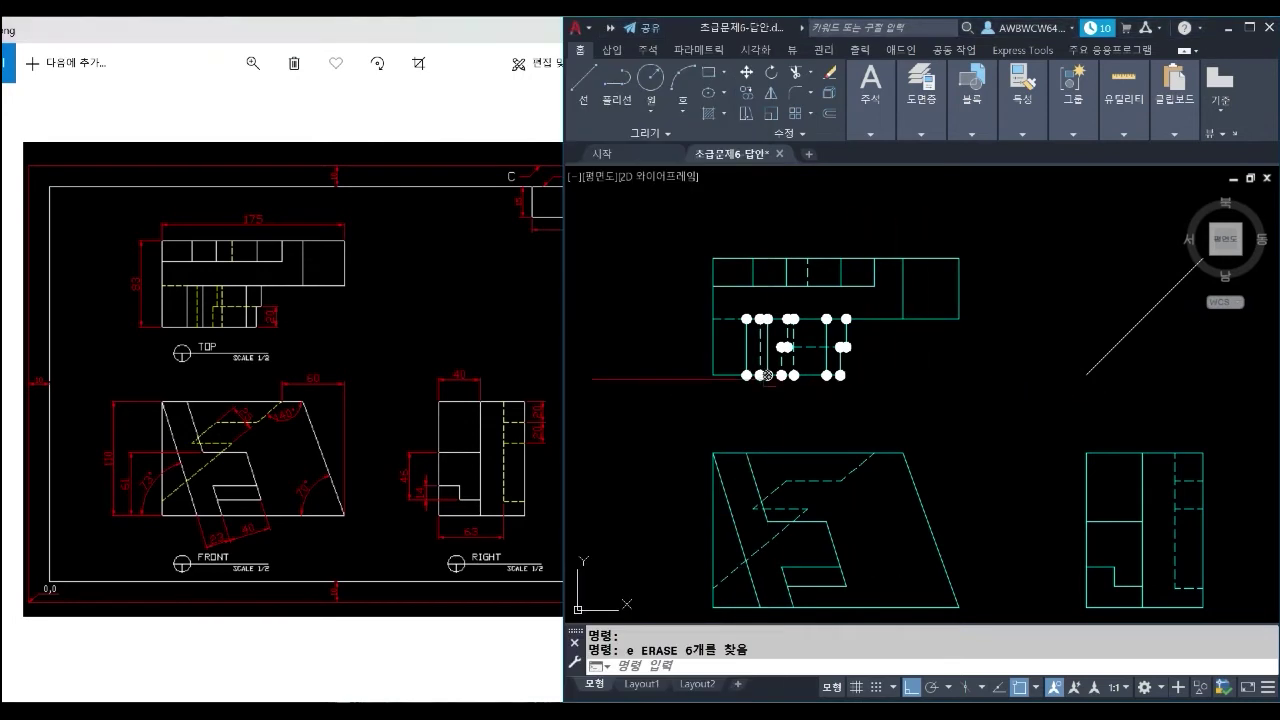
{"action": "left_click", "coordinate": [682, 309]}
{"action": "left_click", "coordinate": [860, 378]}
{"action": "type", "text": "e"}
{"action": "key", "text": "space"}
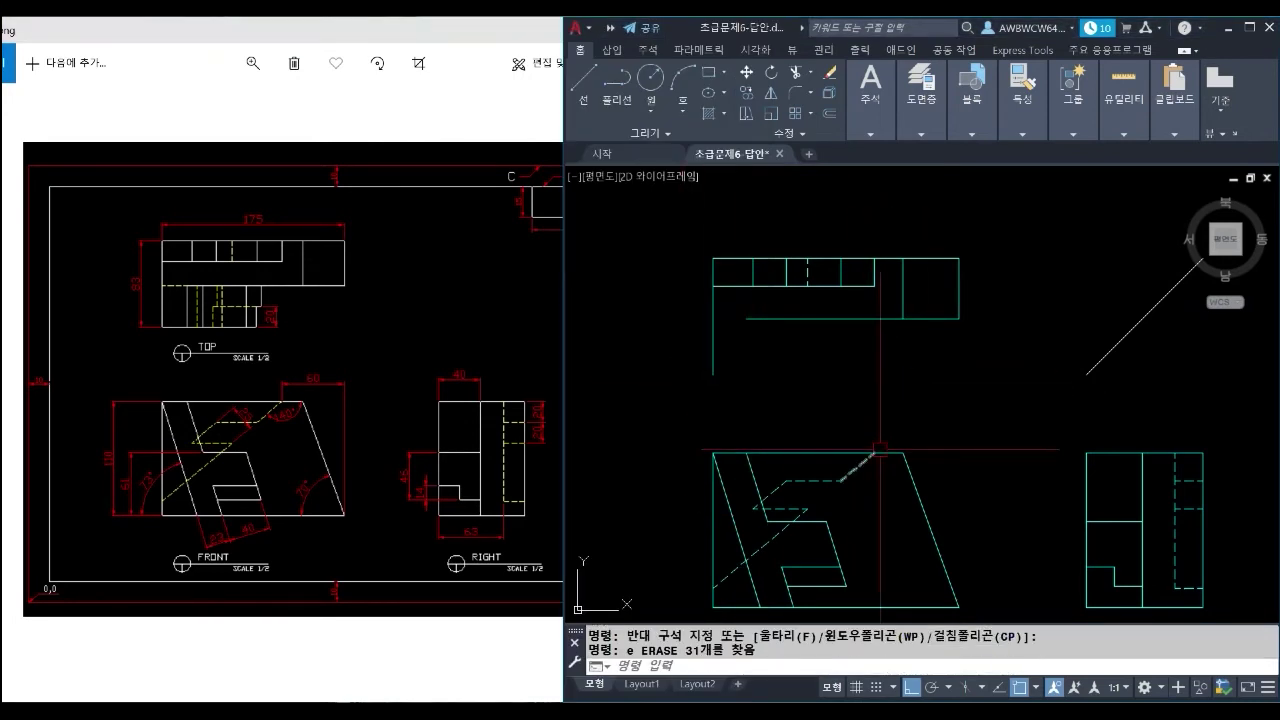
Project the notch's lower outer corner from the front view up through the top view, and its edge ends from the right view past the 45° line.
{"action": "middle_click_drag", "start_coordinate": [872, 548], "coordinate": [872, 500]}
{"action": "left_click", "coordinate": [846, 539]}
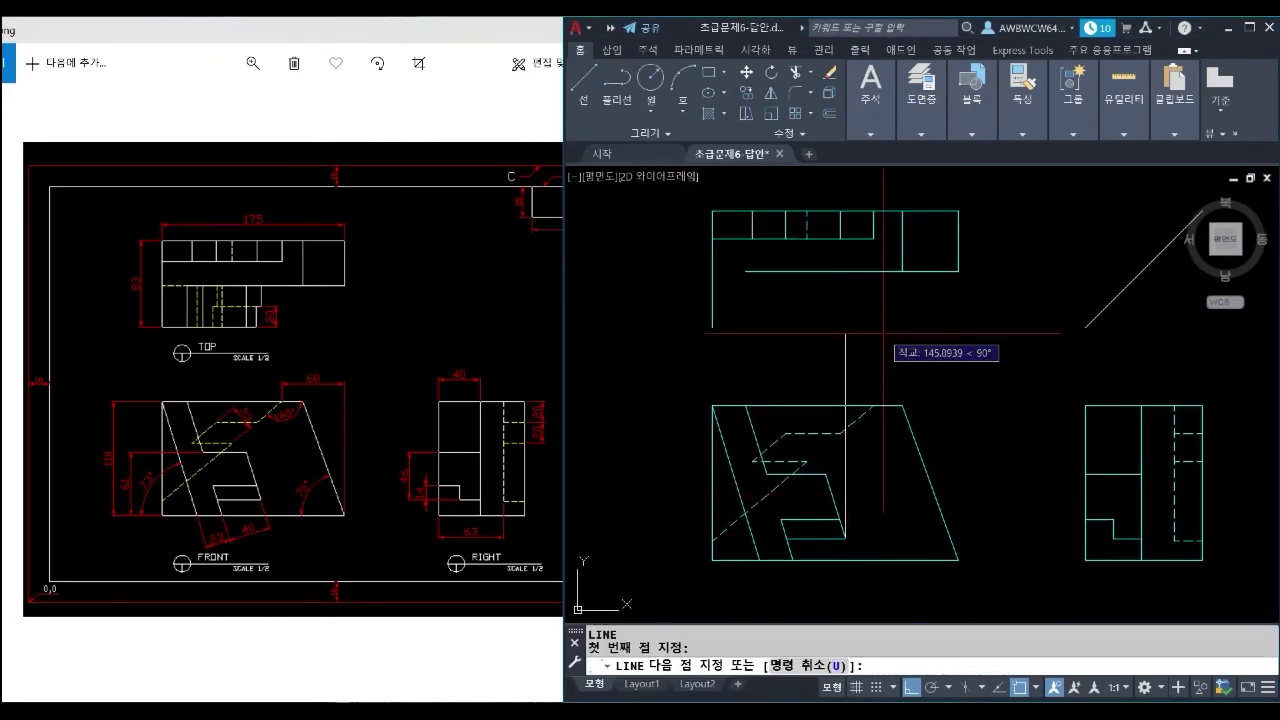
{"action": "left_click", "coordinate": [846, 263]}
{"action": "key", "text": "space"}
{"action": "key", "text": "space"}
{"action": "left_click", "coordinate": [1113, 539]}
{"action": "left_click", "coordinate": [1113, 268]}
{"action": "key", "text": "space"}
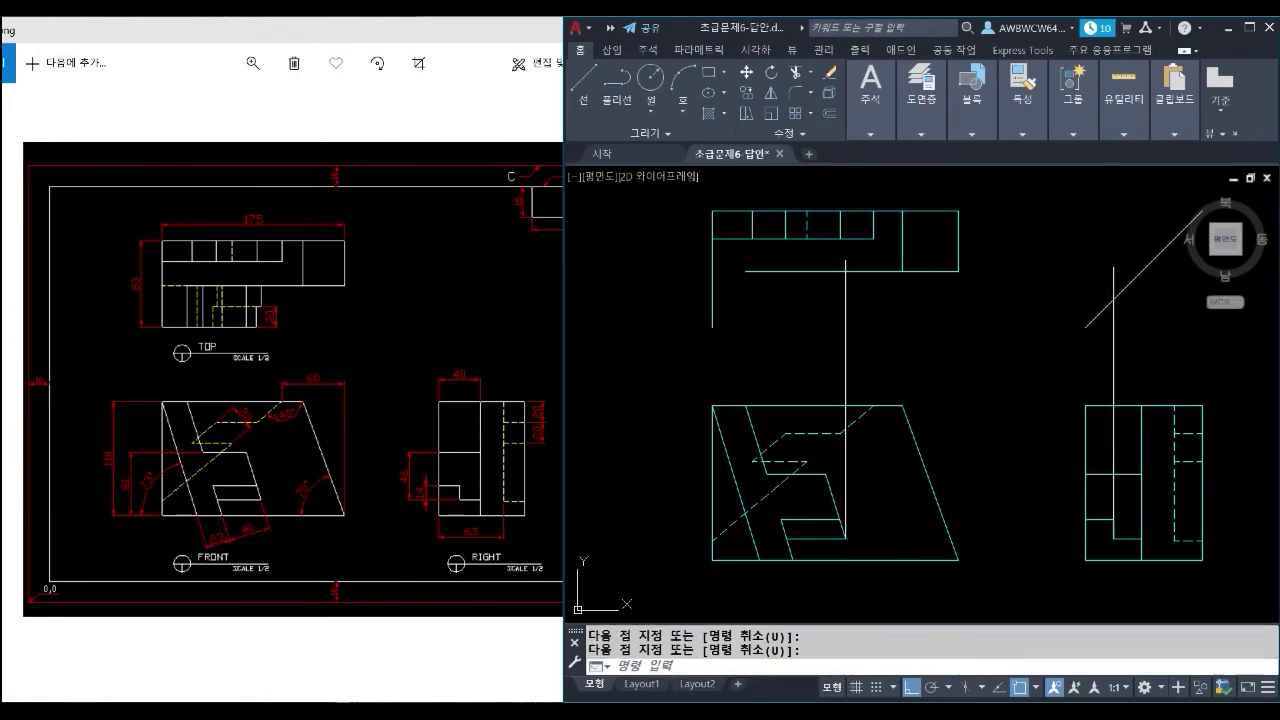
{"action": "left_click", "coordinate": [1143, 263]}
{"action": "key", "text": "space"}
Draw the step's depth line from the 45° line across the top view and fillet it with the vertical projection line into a square corner.
{"action": "key", "text": "space"}
{"action": "left_click", "coordinate": [1113, 299]}
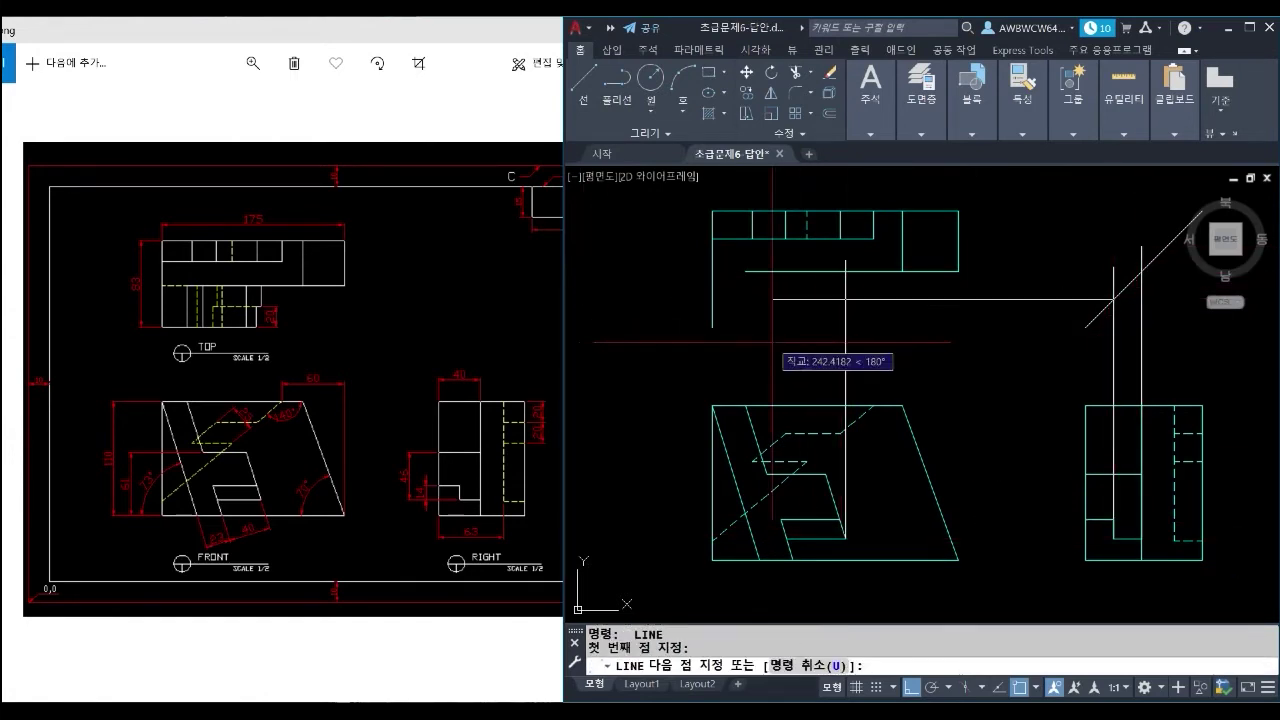
{"action": "left_click", "coordinate": [757, 299]}
{"action": "key", "text": "space"}
{"action": "type", "text": "f"}
{"action": "key", "text": "space"}
{"action": "left_click", "coordinate": [800, 299]}
{"action": "left_click", "coordinate": [846, 280]}
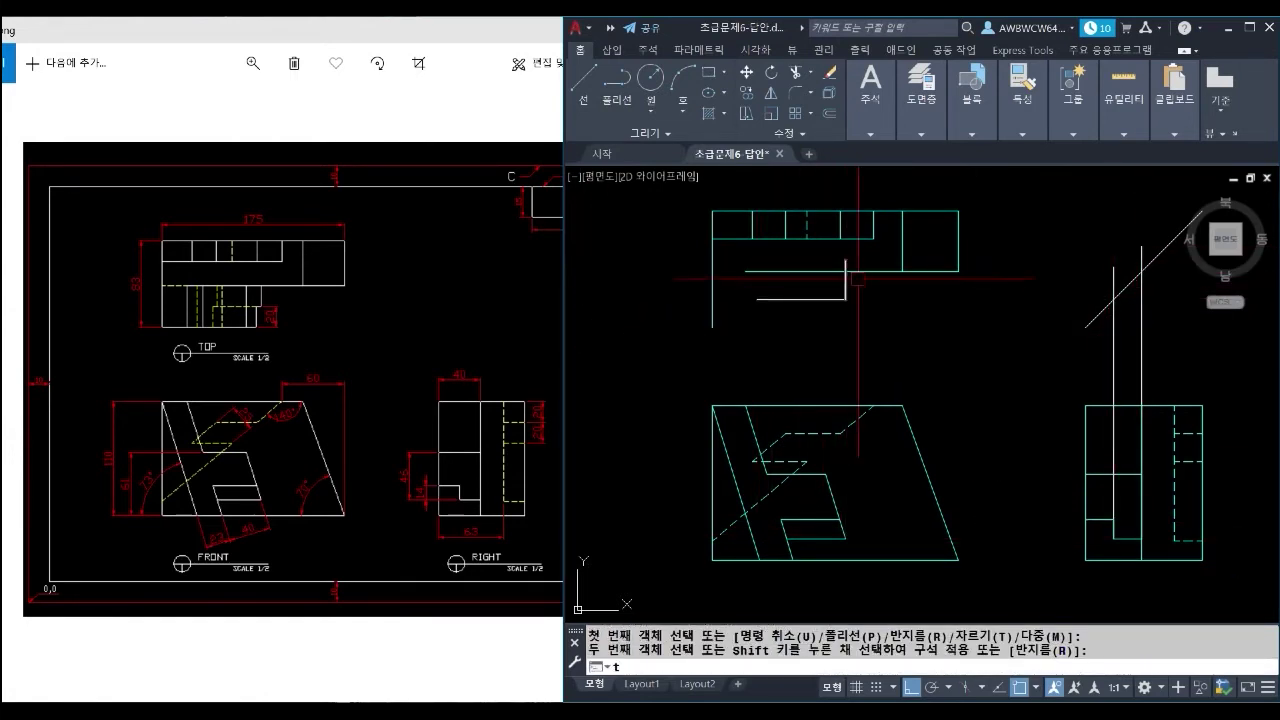
Trim the vertical line at the top view's main body edge and erase the right view's projection lines.
{"action": "type", "text": "tr"}
{"action": "key", "text": "space"}
{"action": "left_click", "coordinate": [1071, 360]}
{"action": "type", "text": "e"}
{"action": "key", "text": "space"}
Project the notch's upper outer corner from the front view up through the top view, and its edge ends from the right view to the 45° line.
{"action": "type", "text": "l"}
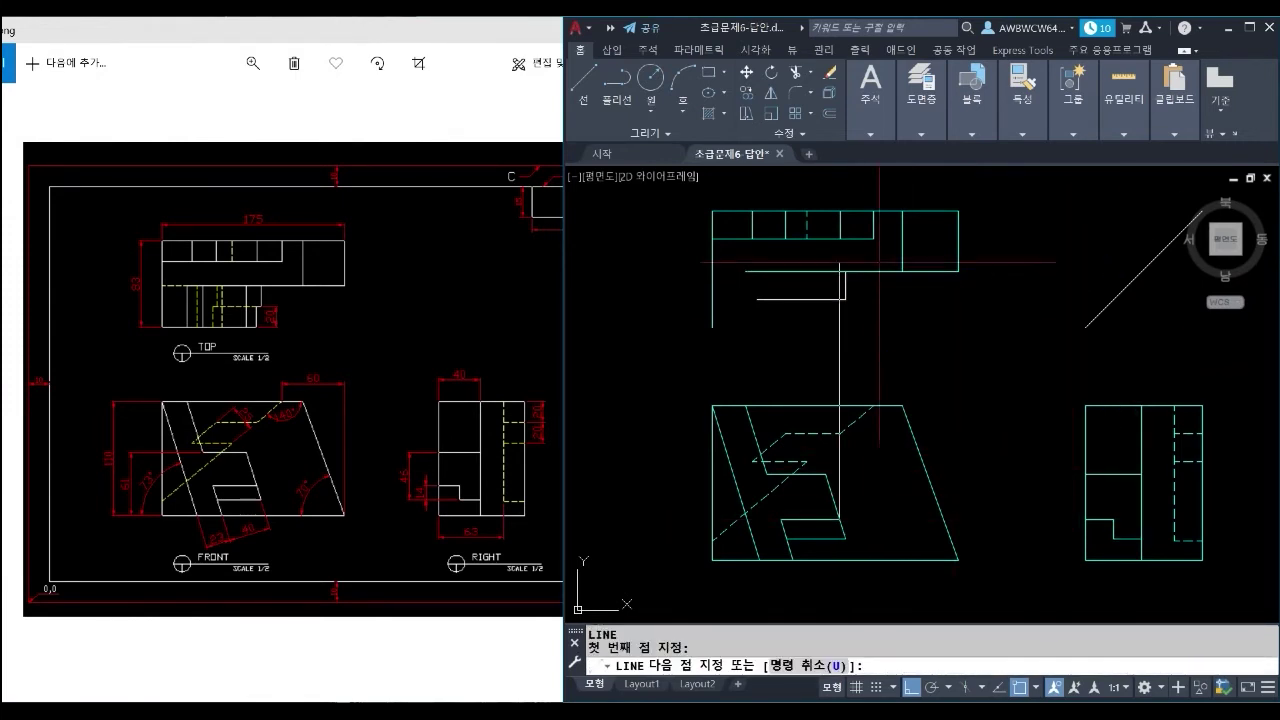
{"action": "left_click", "coordinate": [866, 250]}
{"action": "key", "text": "space"}
{"action": "key", "text": "space"}
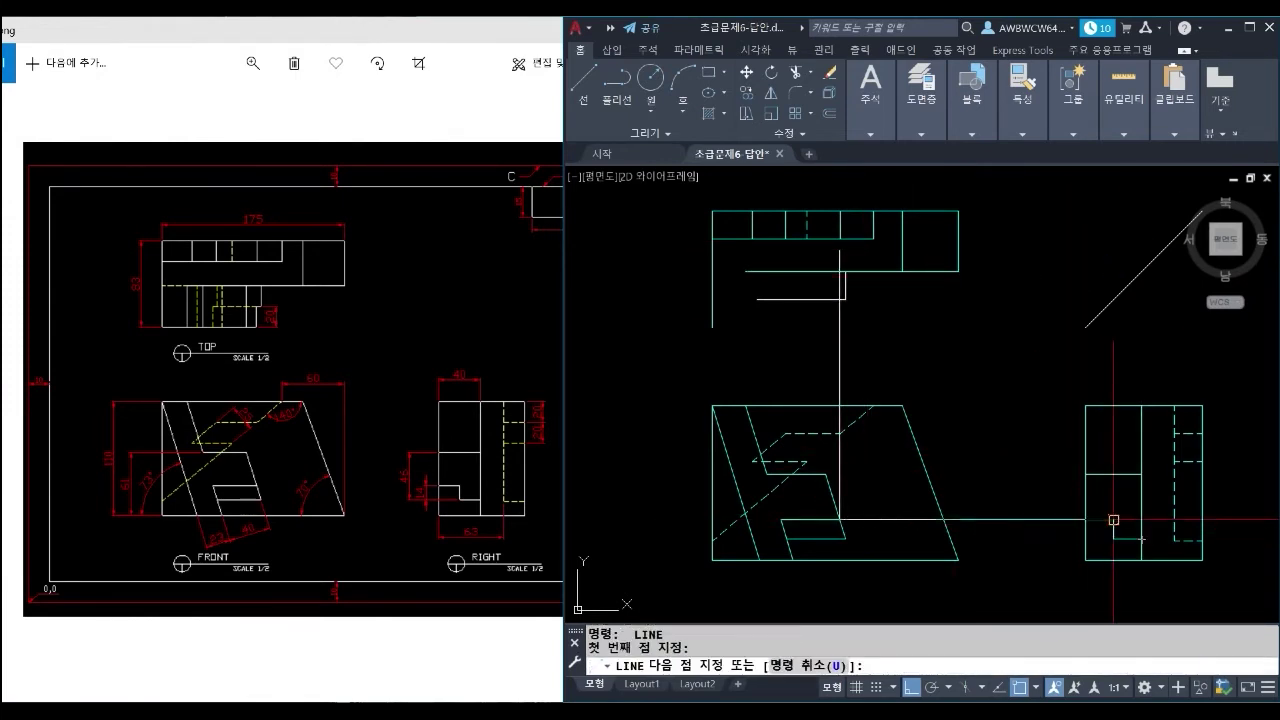
{"action": "left_click", "coordinate": [1085, 519]}
{"action": "left_click", "coordinate": [1085, 293]}
{"action": "key", "text": "space"}
{"action": "key", "text": "space"}
{"action": "left_click", "coordinate": [1113, 519]}
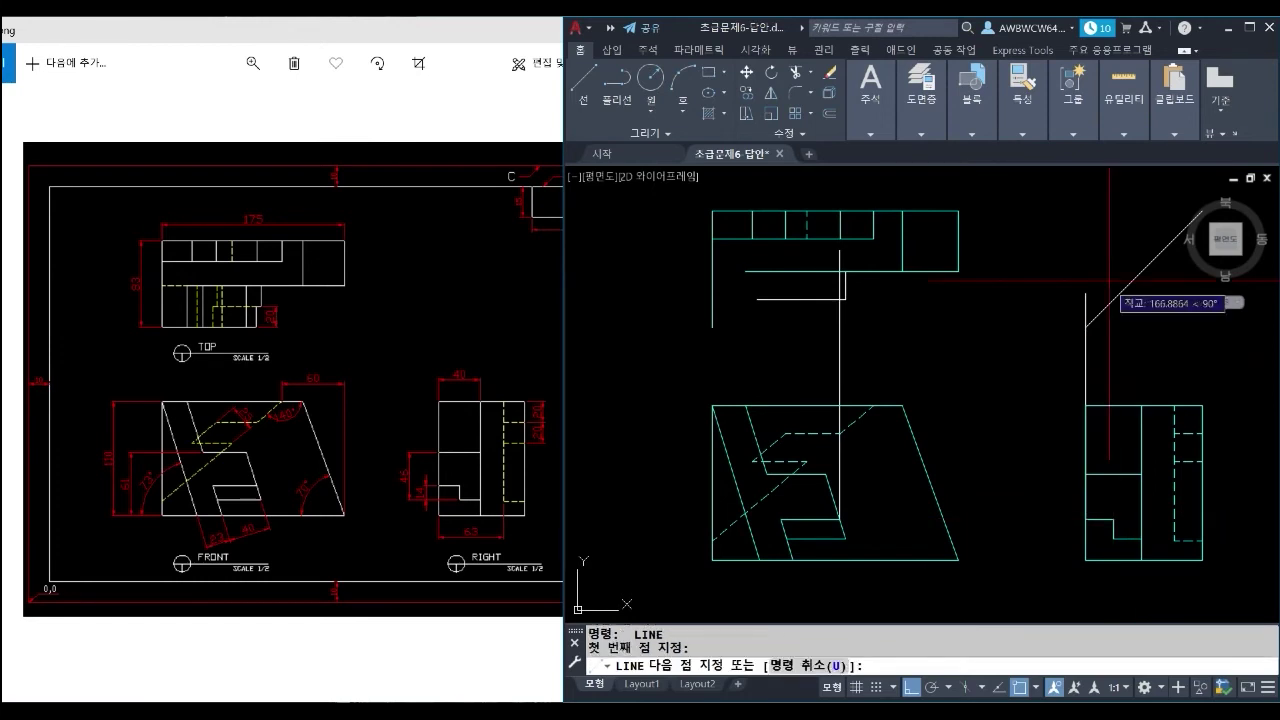
{"action": "left_click", "coordinate": [1113, 256]}
Draw the outer face's depth line from the 45° line across the top view and fillet it with the vertical line into a square corner.
{"action": "key", "text": "space"}
{"action": "key", "text": "space"}
{"action": "left_click", "coordinate": [1113, 299]}
{"action": "key", "text": "space"}
{"action": "key", "text": "space"}
{"action": "left_click", "coordinate": [1085, 326]}
{"action": "left_click", "coordinate": [757, 326]}
{"action": "key", "text": "space"}
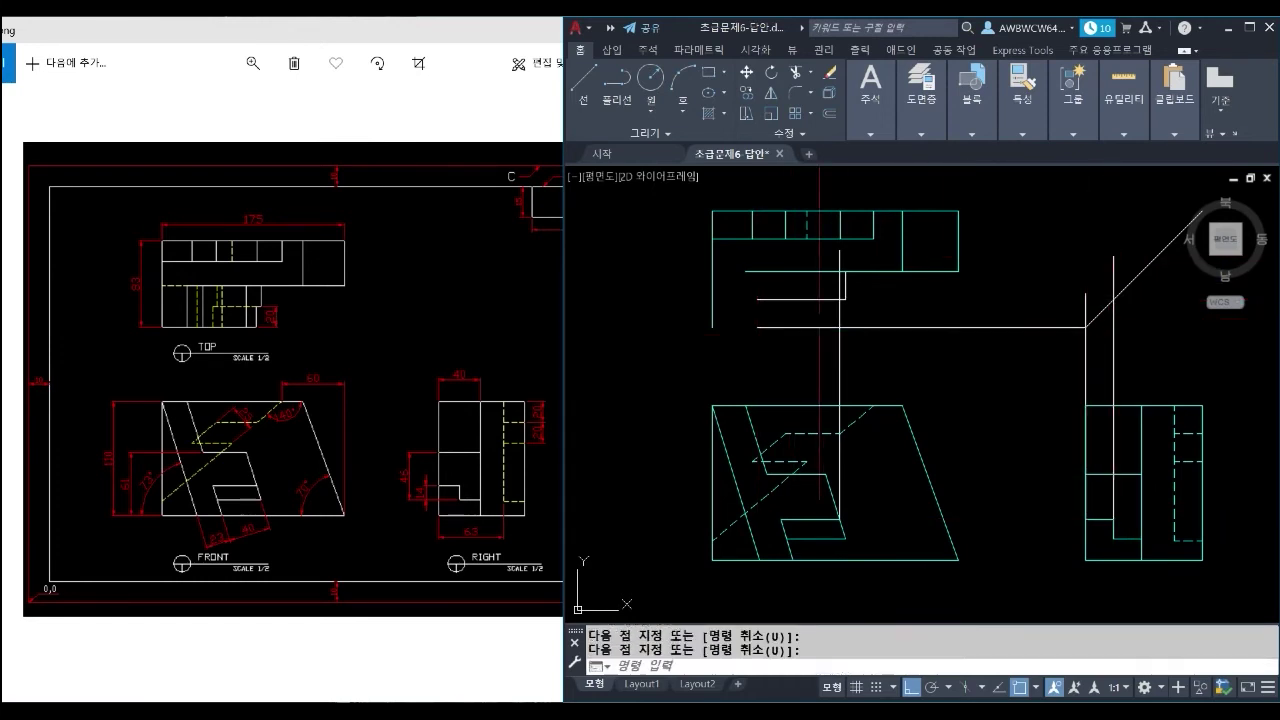
{"action": "type", "text": "f"}
{"action": "left_click", "coordinate": [819, 327]}
{"action": "left_click", "coordinate": [839, 308]}
Trim the vertical line at the step's depth line and erase the remaining projection lines above the right view.
{"action": "type", "text": "tr"}
{"action": "key", "text": "Escape"}
{"action": "left_click", "coordinate": [1125, 345]}
{"action": "left_click", "coordinate": [1052, 366]}
{"action": "type", "text": "e"}
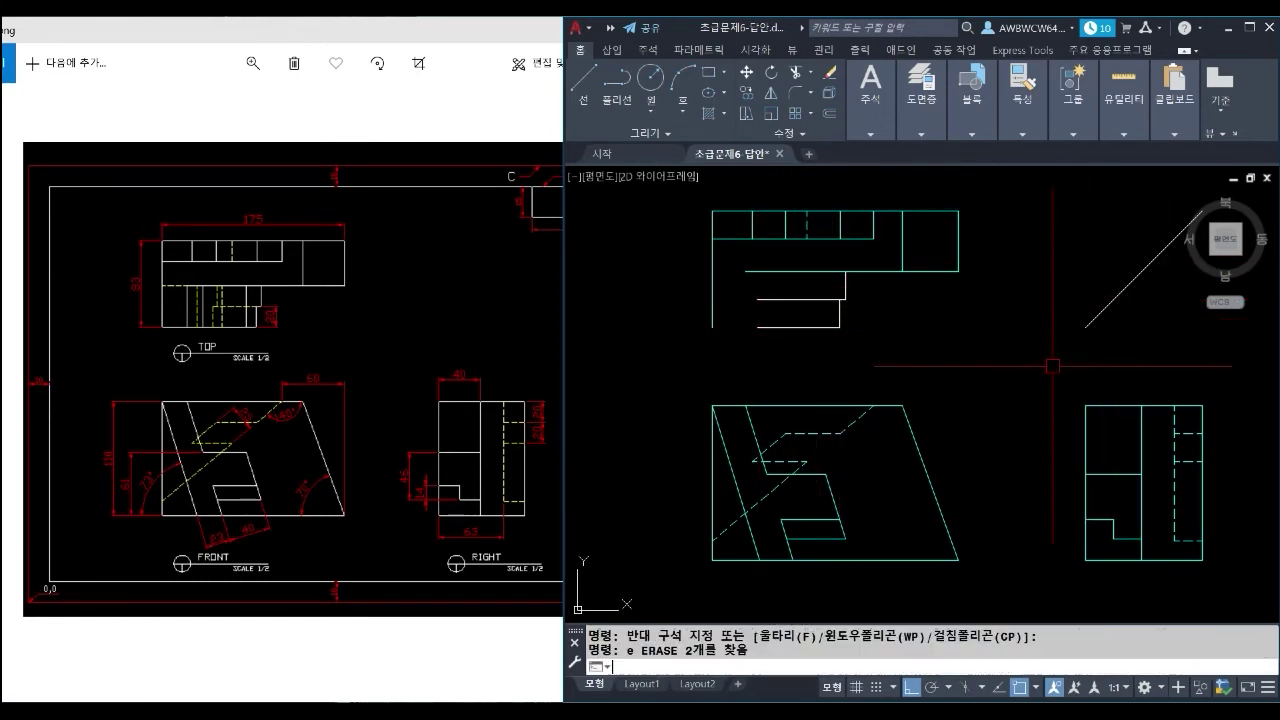
Project the upper ledge's outer corner from the front view up through the top view and trim the line to the lower block.
{"action": "left_click", "coordinate": [825, 253]}
{"action": "left_click", "coordinate": [825, 474]}
{"action": "key", "text": "space"}
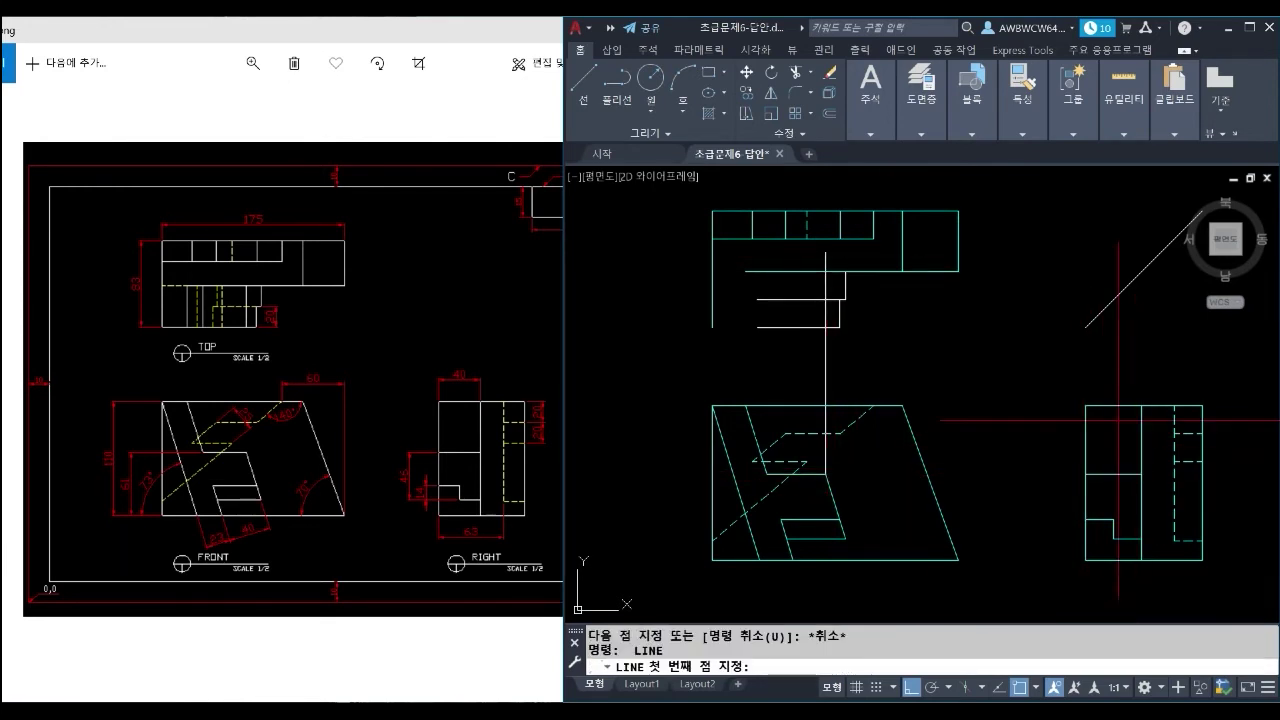
Project the base corner below the notch up through the top view and trim the line between the lower block's front and back edges.
{"action": "left_click", "coordinate": [809, 252]}
{"action": "key", "text": "space"}
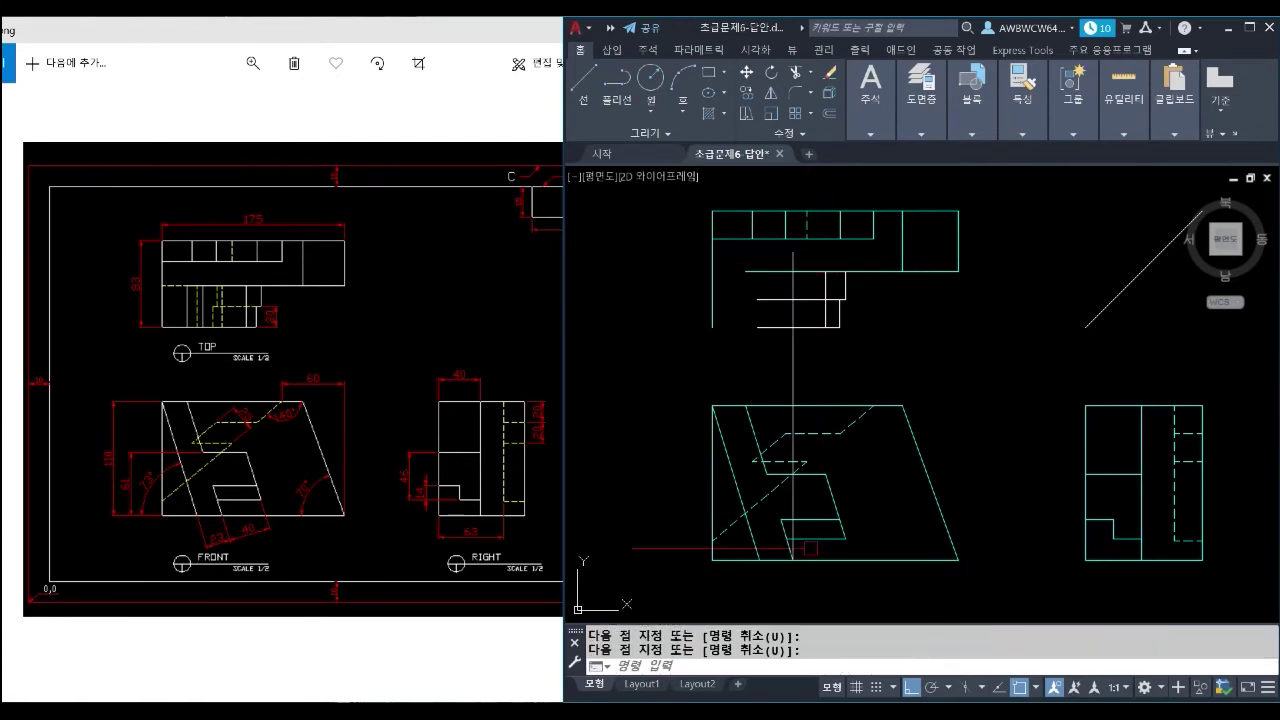
{"action": "key", "text": "space"}
{"action": "left_click", "coordinate": [792, 560]}
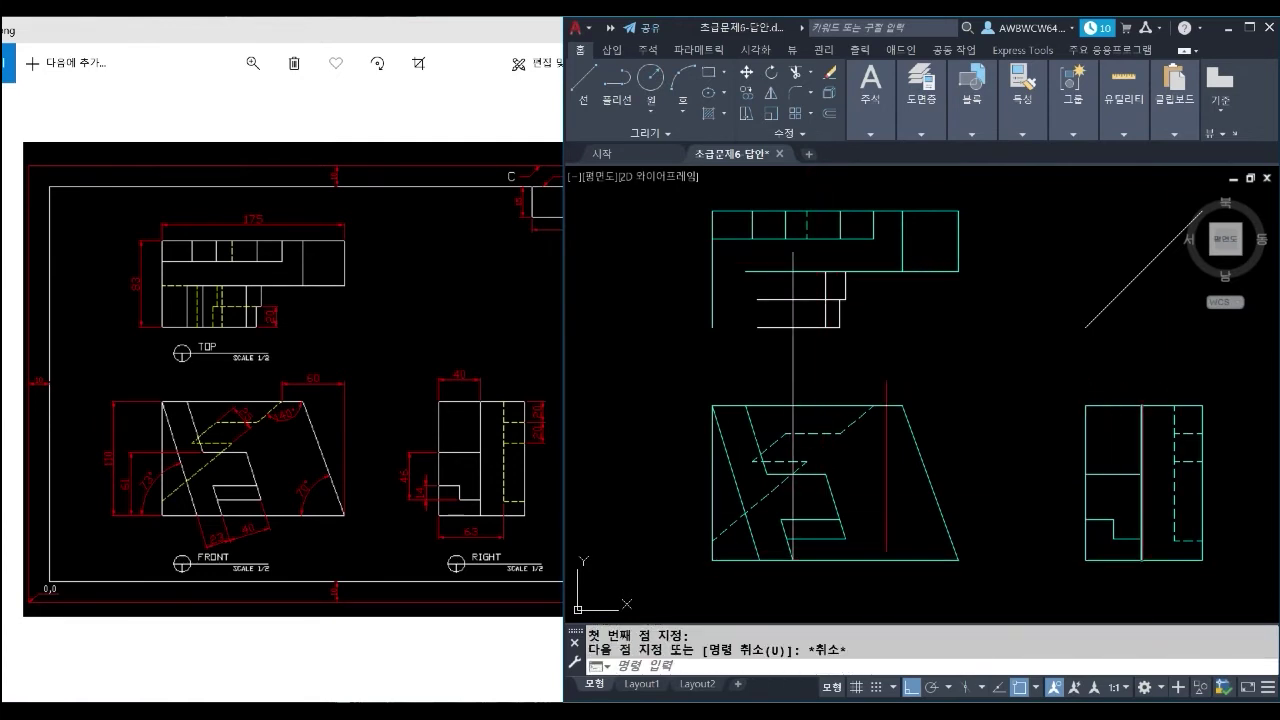
{"action": "left_click", "coordinate": [806, 326]}
{"action": "left_click", "coordinate": [803, 271]}
{"action": "key", "text": "space"}
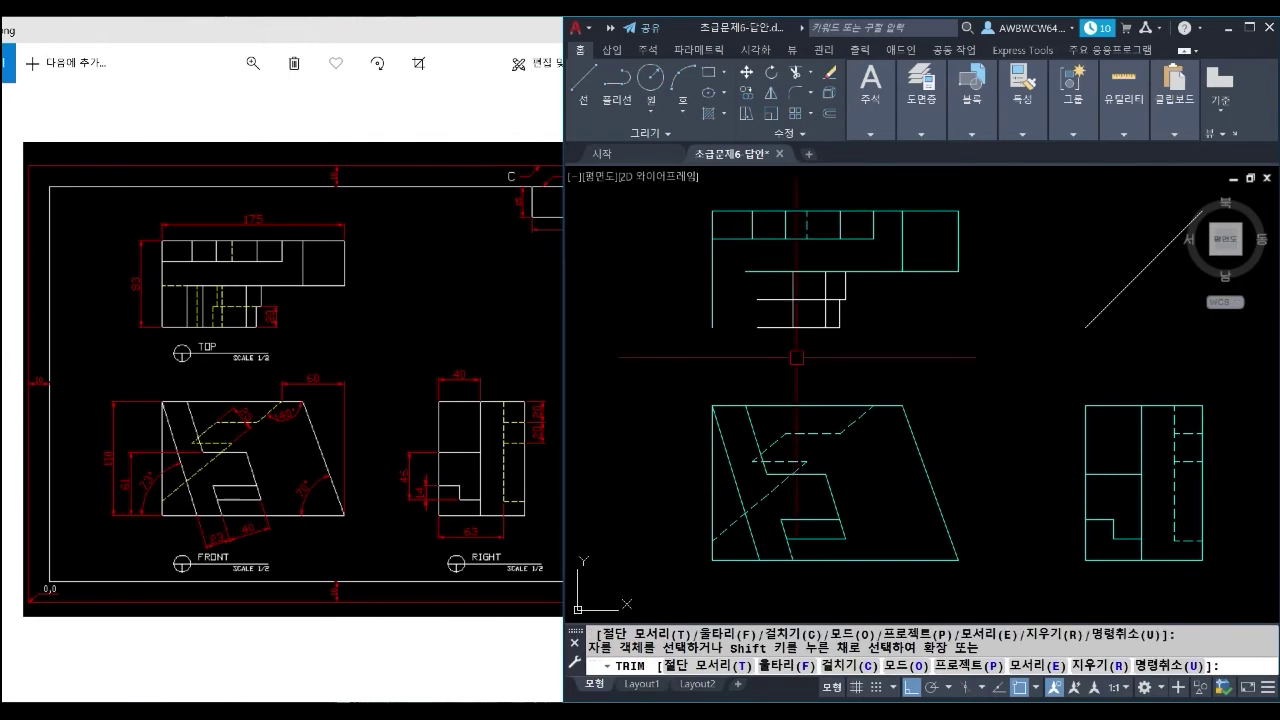
{"action": "key", "text": "space"}
Project the notch's lower inner corner from the front view through the top view and from the right view up past the 45° line.
{"action": "type", "text": "l"}
{"action": "key", "text": "space"}
{"action": "left_click", "coordinate": [787, 539]}
{"action": "left_click", "coordinate": [798, 253]}
{"action": "key", "text": "space"}
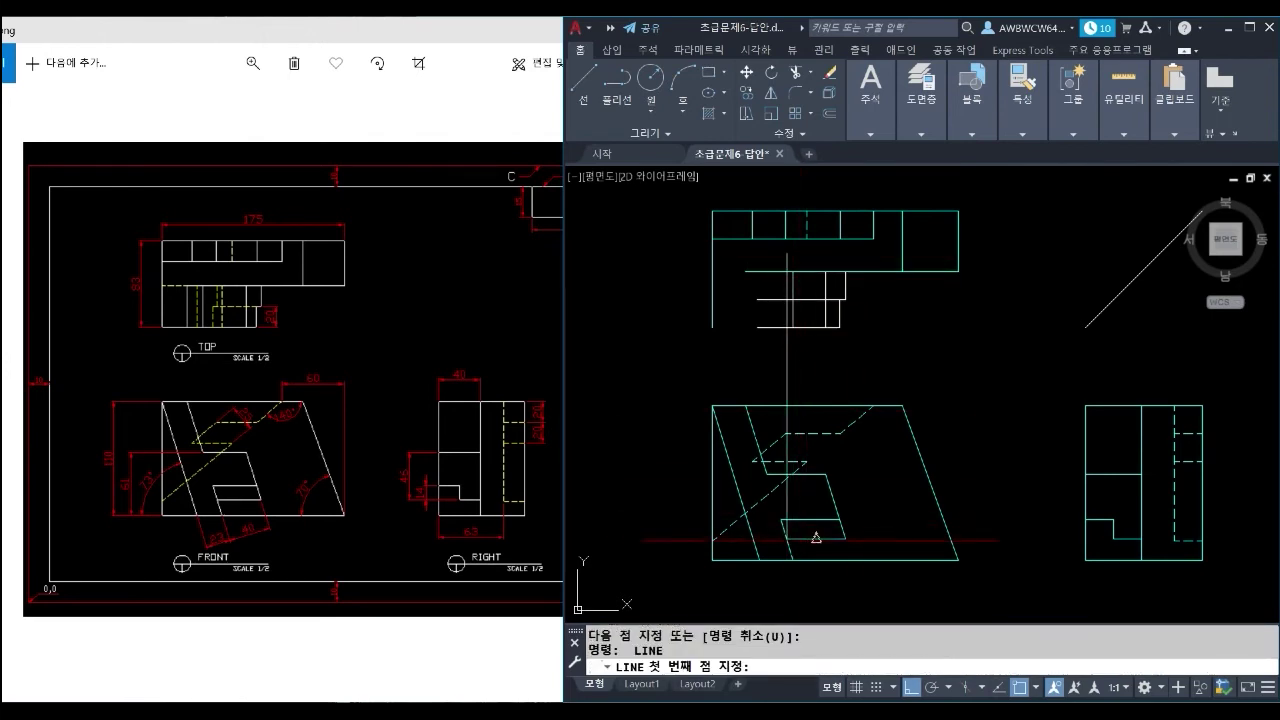
{"action": "left_click", "coordinate": [1112, 298]}
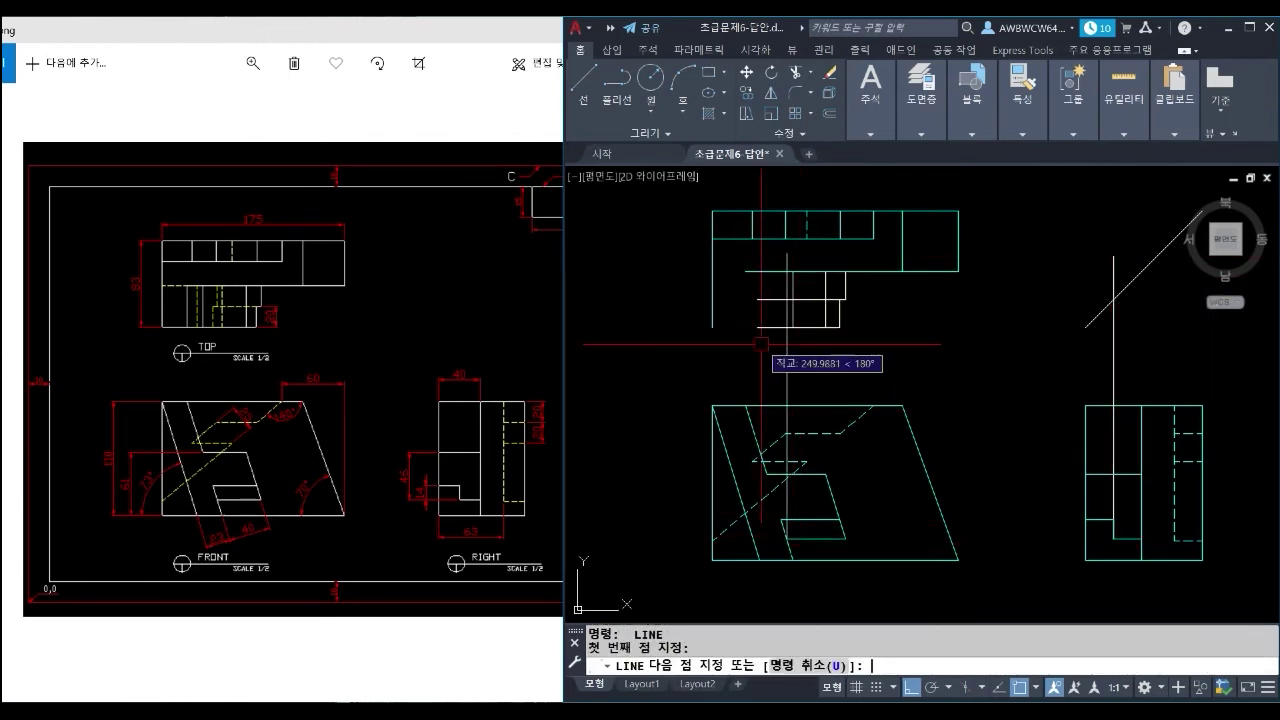
Trim the notch's lower inner corner line to the strip between the main body edge and the step's depth line.
{"action": "key", "text": "space"}
{"action": "key", "text": "space"}
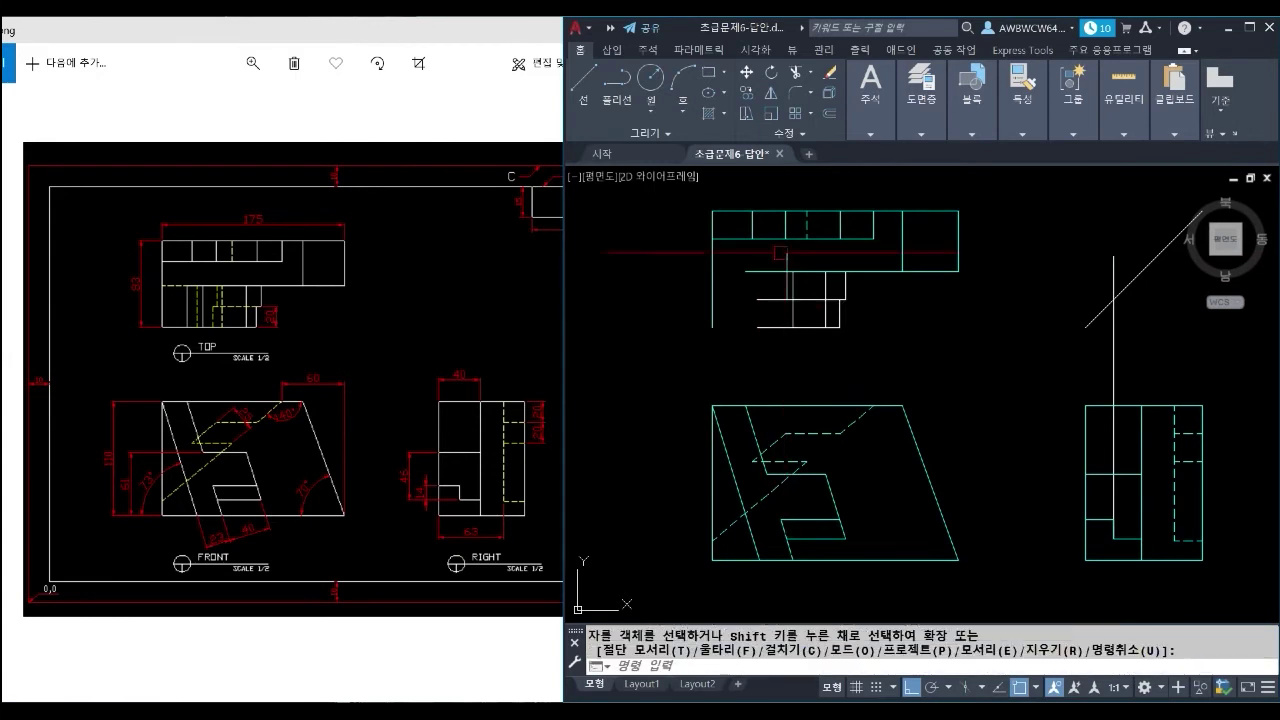
{"action": "left_click", "coordinate": [787, 258]}
{"action": "key", "text": "space"}
Project the notch's upper inner corner into the top view, erase the right view's helper line and trim the edge to the front strip.
{"action": "type", "text": "l"}
{"action": "key", "text": "space"}
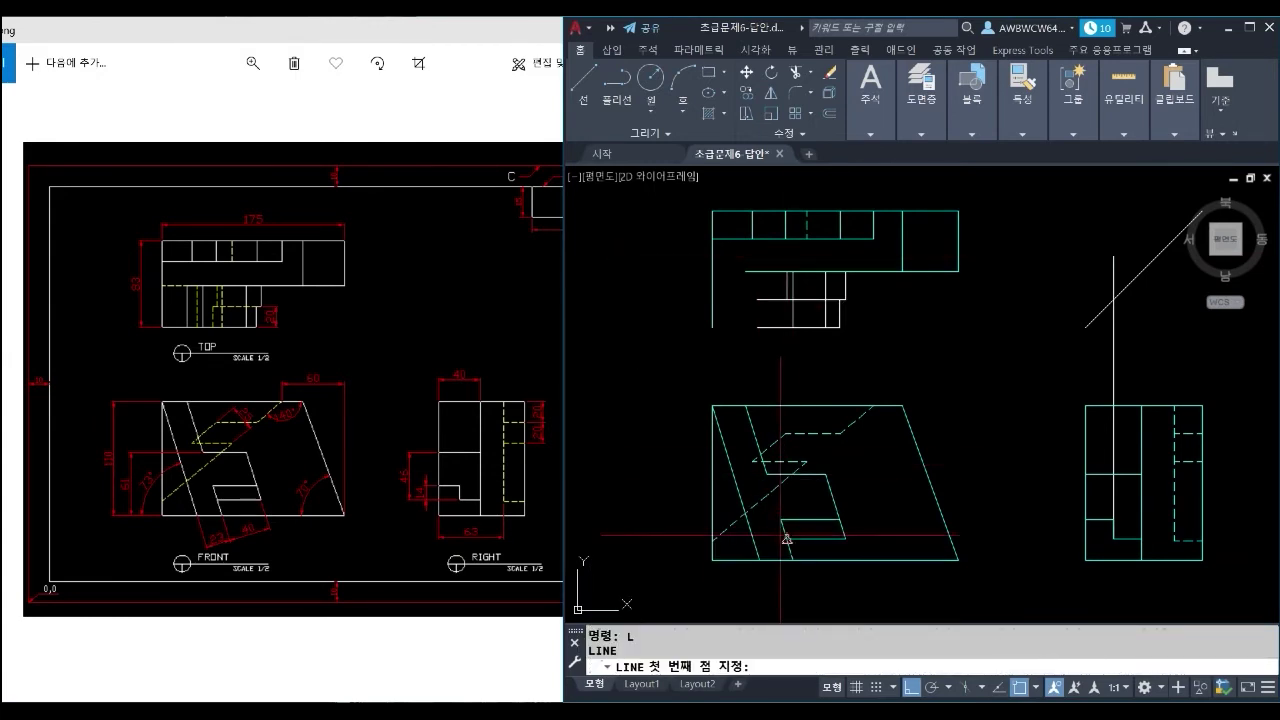
{"action": "left_click", "coordinate": [781, 253]}
{"action": "key", "text": "space"}
{"action": "left_click", "coordinate": [1114, 378]}
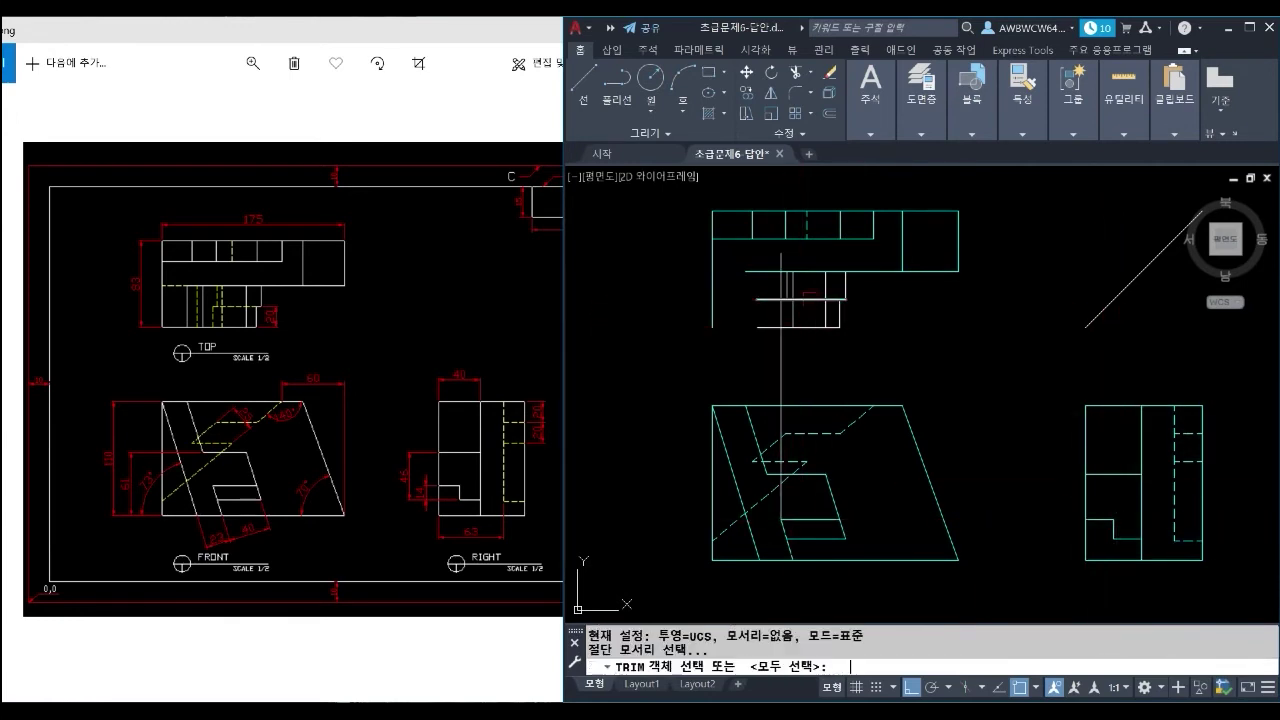
{"action": "key", "text": "space"}
{"action": "left_click", "coordinate": [783, 370]}
{"action": "left_click", "coordinate": [783, 266]}
{"action": "key", "text": "space"}
Project the upper ledge's inner corner from the front view into the top view and trim it between the block's front and back edges.
{"action": "type", "text": "l"}
{"action": "key", "text": "space"}
{"action": "left_click", "coordinate": [767, 474]}
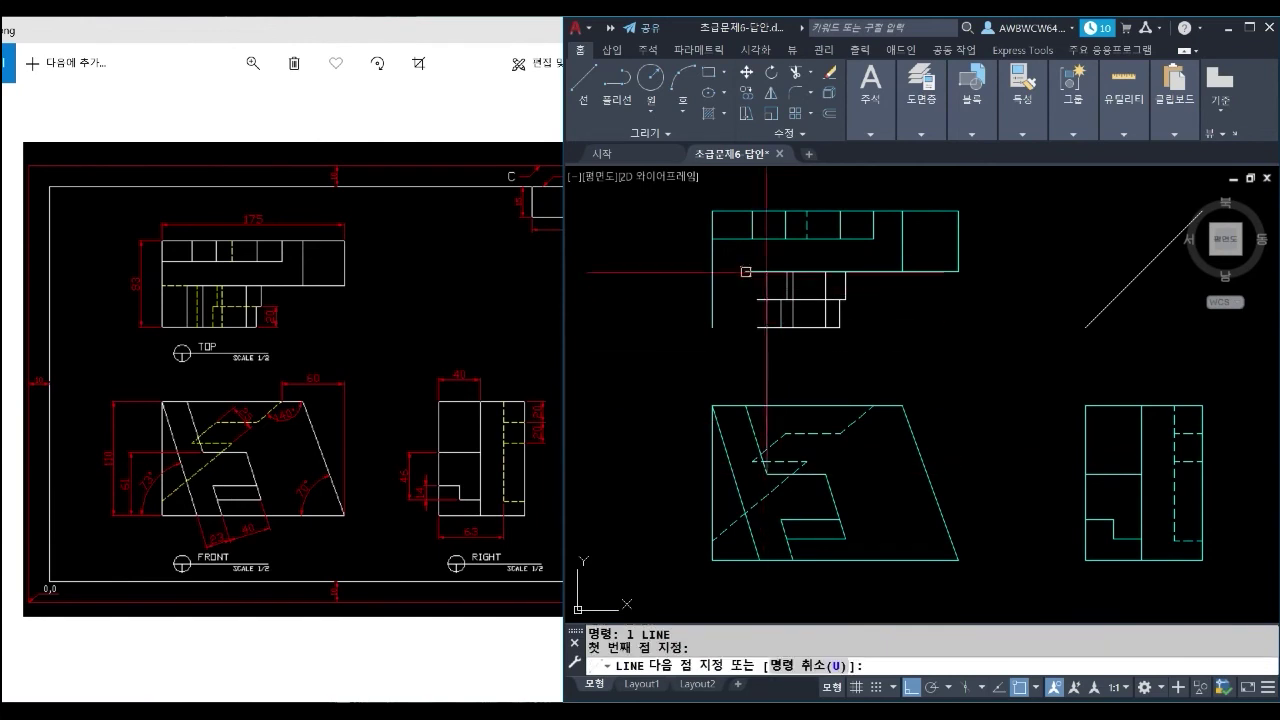
{"action": "key", "text": "space"}
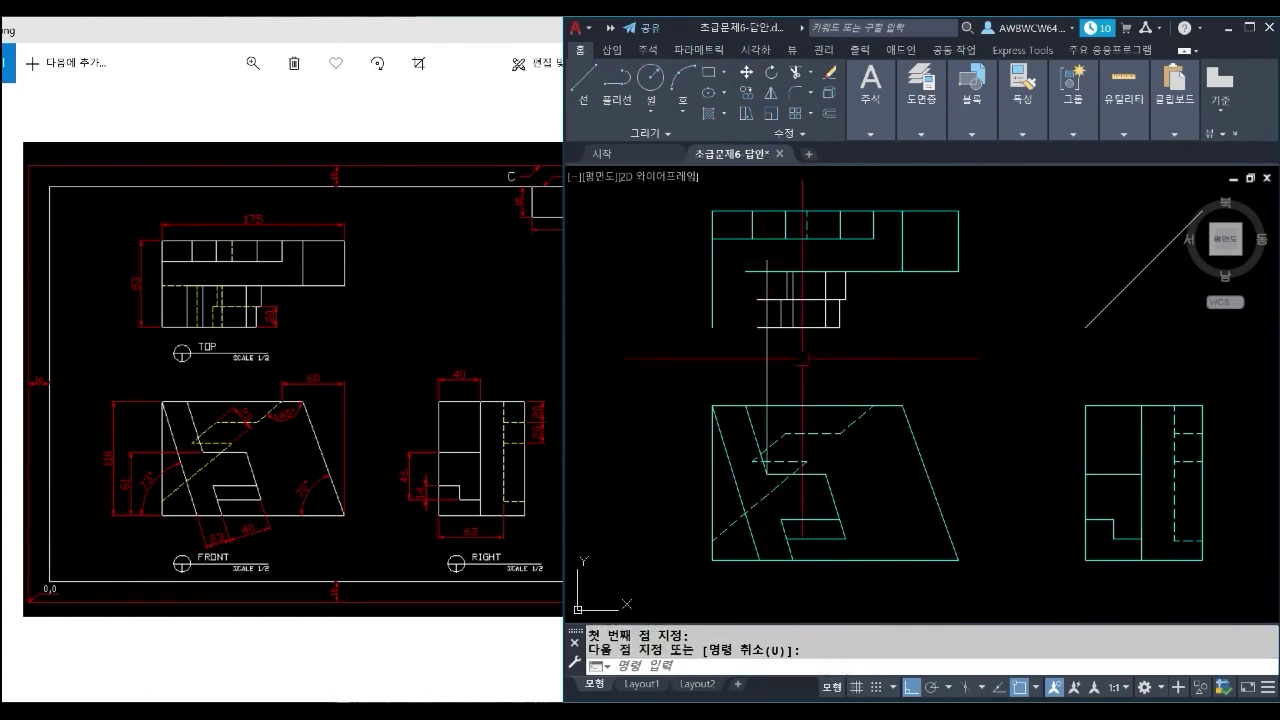
{"action": "type", "text": "tr"}
{"action": "left_click", "coordinate": [789, 356]}
{"action": "left_click", "coordinate": [772, 253]}
{"action": "key", "text": "space"}
{"action": "left_click", "coordinate": [767, 264]}
{"action": "left_click", "coordinate": [766, 351]}
Project the foot of the front view's outermost slanted edge into the top view and trim it between the block's front and back edges.
{"action": "type", "text": "l"}
{"action": "key", "text": "space"}
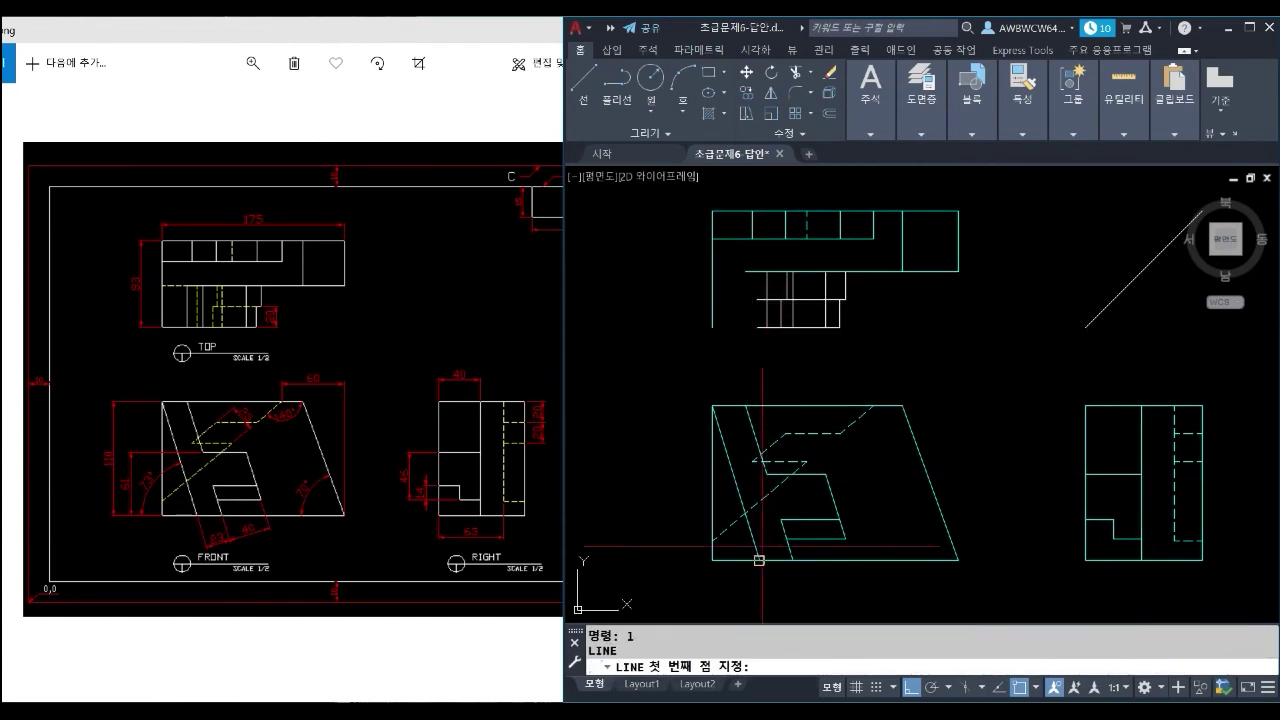
{"action": "left_click", "coordinate": [775, 256]}
{"action": "key", "text": "space"}
{"action": "key", "text": "space"}
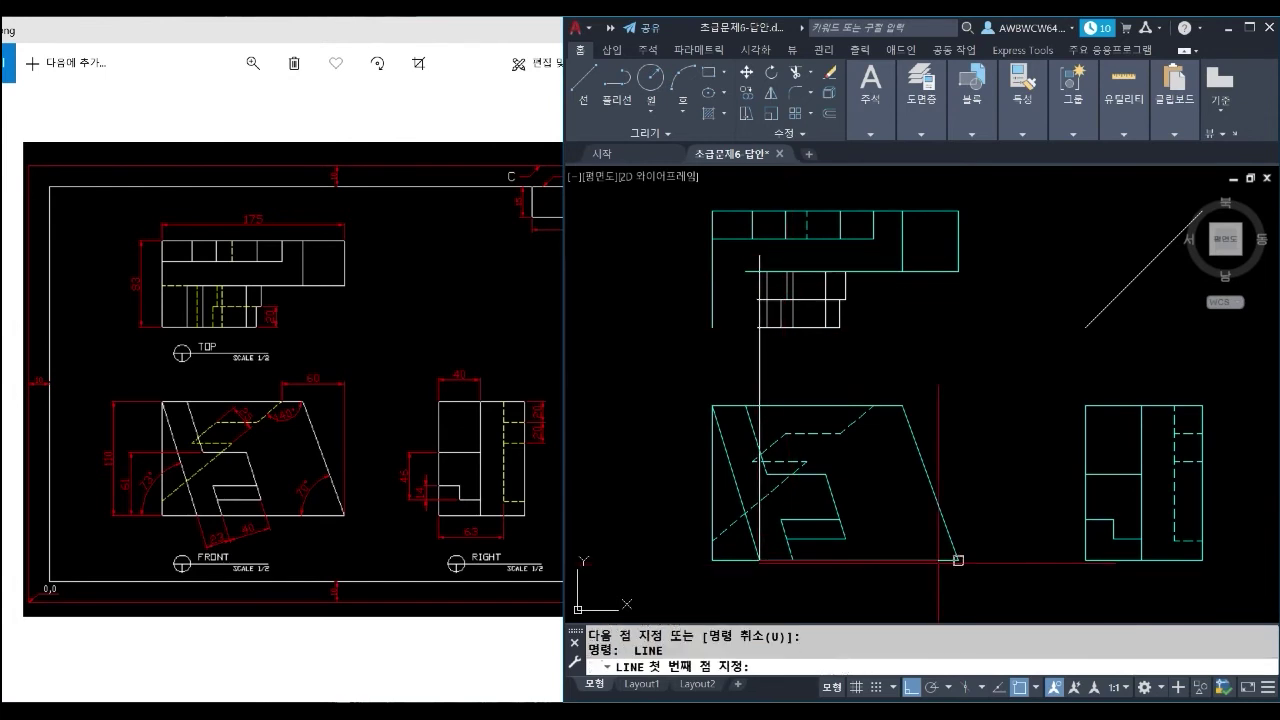
{"action": "left_click", "coordinate": [958, 560]}
{"action": "type", "text": "tr"}
{"action": "left_click", "coordinate": [806, 327]}
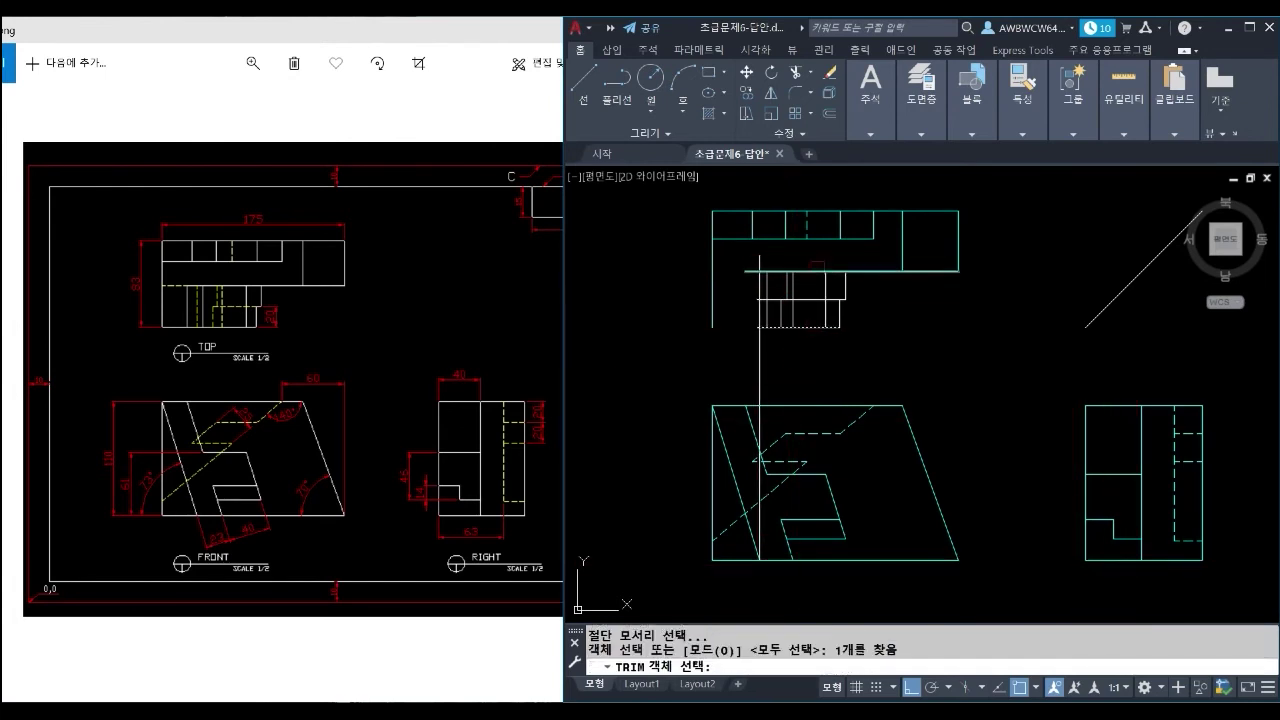
{"action": "left_click", "coordinate": [785, 271]}
{"action": "key", "text": "space"}
{"action": "left_click", "coordinate": [760, 263]}
{"action": "left_click", "coordinate": [760, 351]}
Extend the main body's lower edge in the top view to the view's outer side edge.
{"action": "type", "text": "ex"}
{"action": "scroll", "coordinate": [749, 329], "scroll_direction": "up", "scroll_amount": 4}
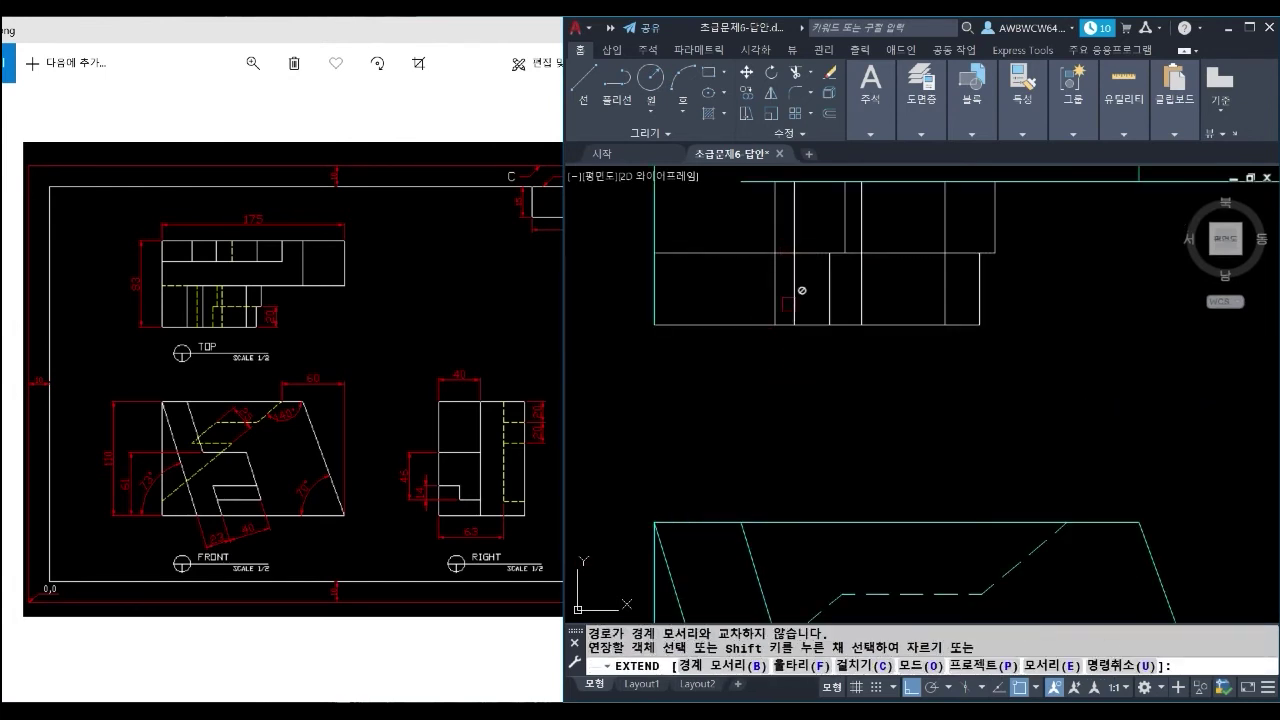
{"action": "scroll", "coordinate": [788, 304], "scroll_direction": "down", "scroll_amount": 2}
{"action": "key", "text": "Escape"}
{"action": "key", "text": "space"}
{"action": "key", "text": "space"}
{"action": "left_click", "coordinate": [765, 227]}
{"action": "key", "text": "Escape"}
{"action": "scroll", "coordinate": [763, 264], "scroll_direction": "down", "scroll_amount": 2}
{"action": "middle_click_drag", "start_coordinate": [803, 349], "coordinate": [807, 361]}
Project the upper end of the front view's inner slanted edge into the top view and trim it between the block's front and back edges.
{"action": "type", "text": "l"}
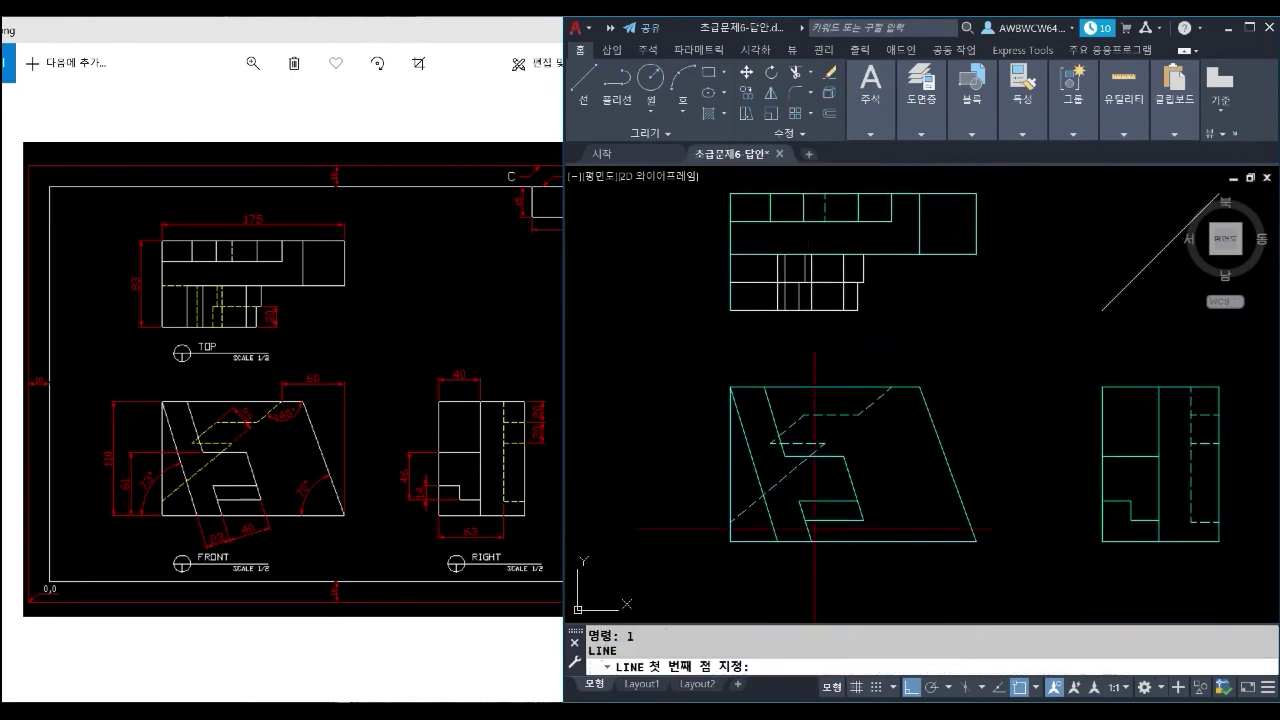
{"action": "left_click", "coordinate": [764, 387]}
{"action": "left_click", "coordinate": [764, 237]}
{"action": "key", "text": "space"}
{"action": "key", "text": "space"}
{"action": "left_click", "coordinate": [764, 387]}
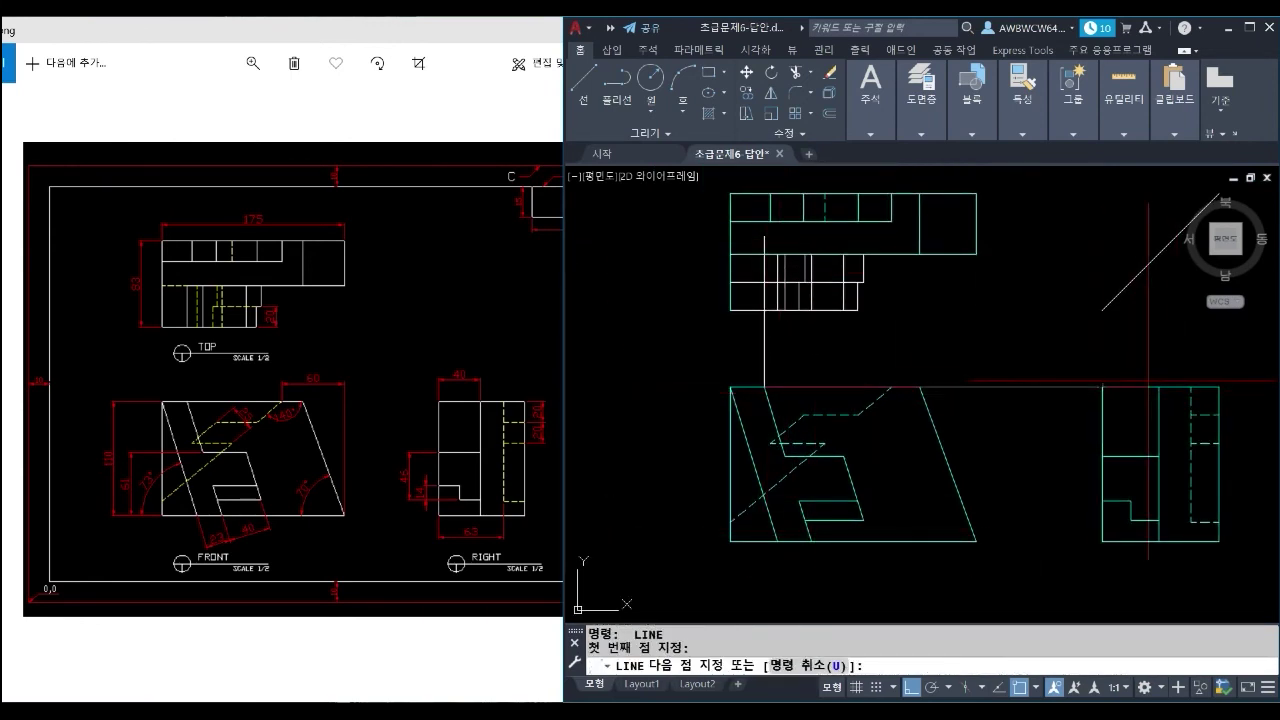
{"action": "type", "text": "tr"}
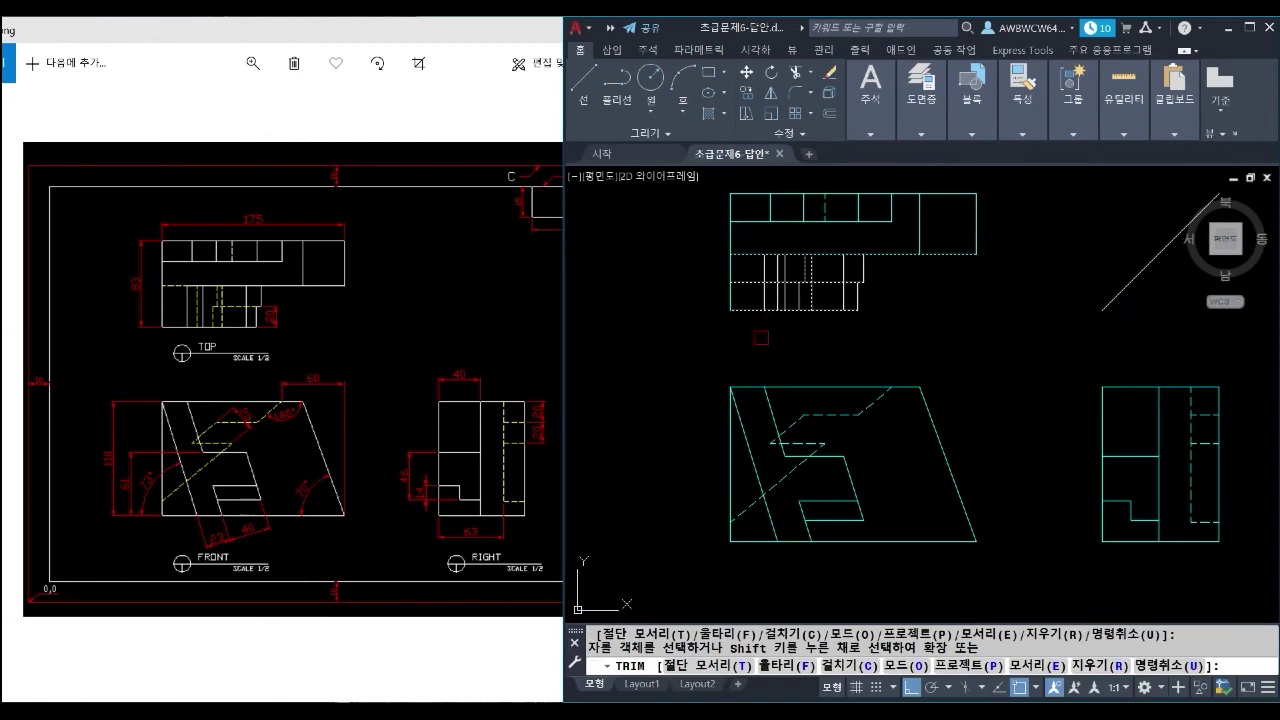
{"action": "key", "text": "space"}
Check each inner vertical line of the top view's lower block against the enlarged top view in the reference image.
{"action": "scroll", "coordinate": [782, 285], "scroll_direction": "up", "scroll_amount": 4}
{"action": "left_click", "coordinate": [739, 350]}
{"action": "left_click", "coordinate": [773, 357]}
{"action": "left_click", "coordinate": [792, 357]}
{"action": "left_click", "coordinate": [837, 357]}
{"action": "left_click", "coordinate": [822, 349]}
{"action": "left_click", "coordinate": [842, 281]}
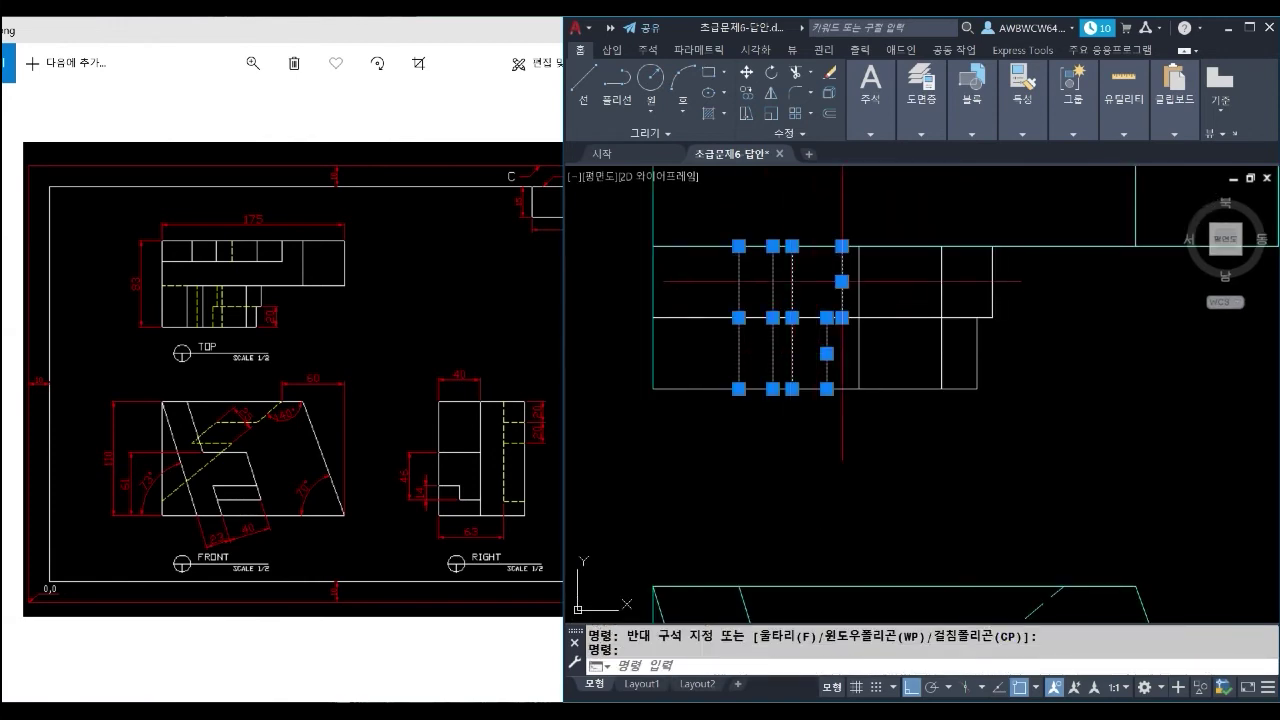
{"action": "left_click", "coordinate": [858, 284]}
{"action": "key", "text": "Escape"}
{"action": "left_click", "coordinate": [209, 215]}
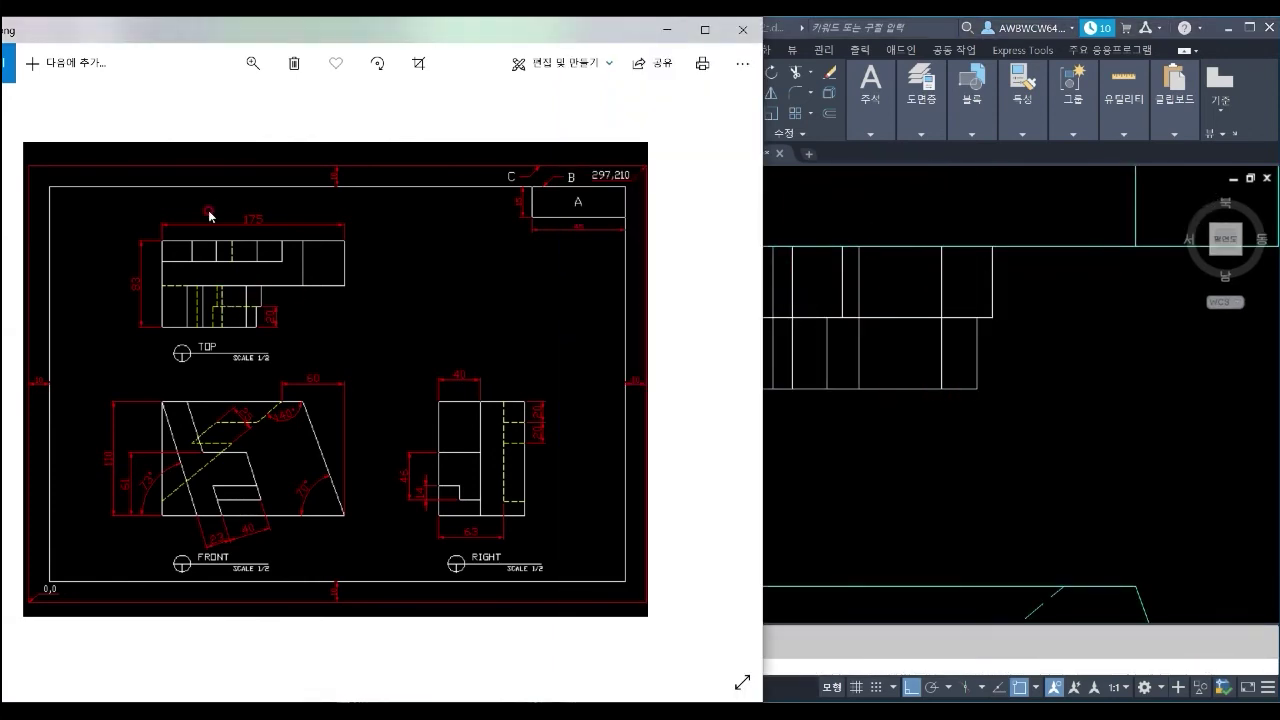
{"action": "left_click", "coordinate": [241, 104]}
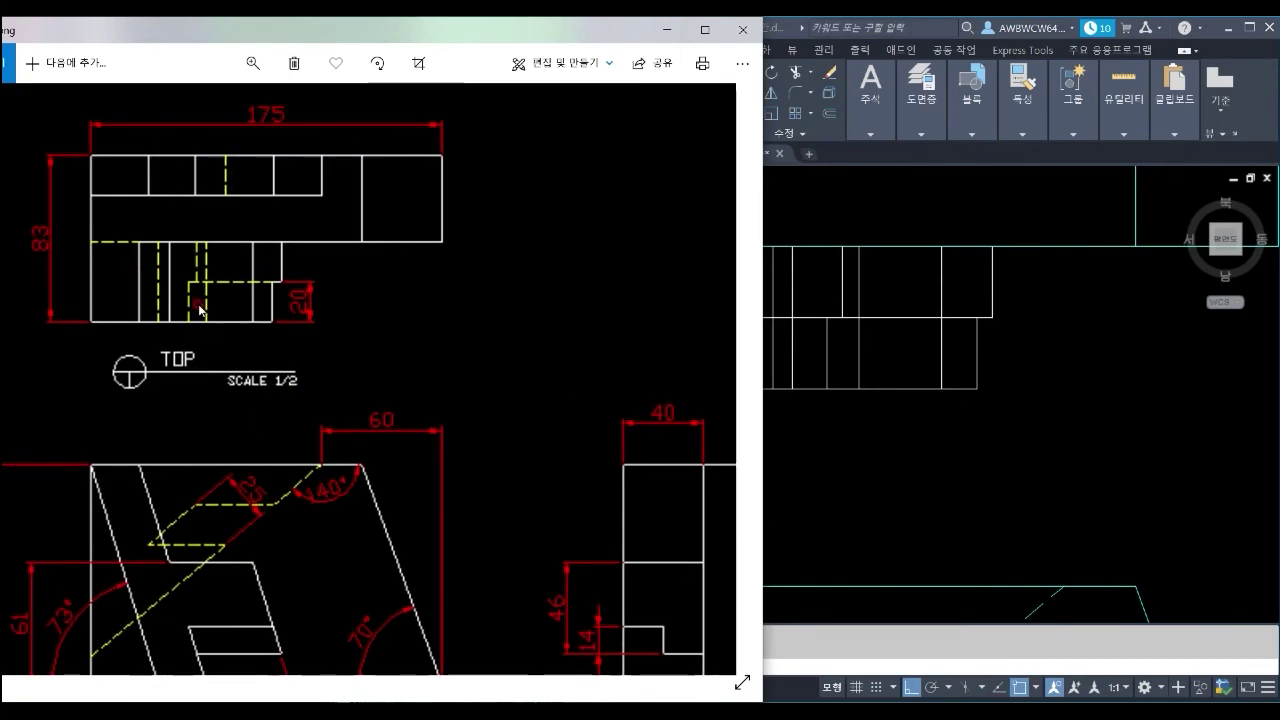
{"action": "left_click", "coordinate": [238, 69]}
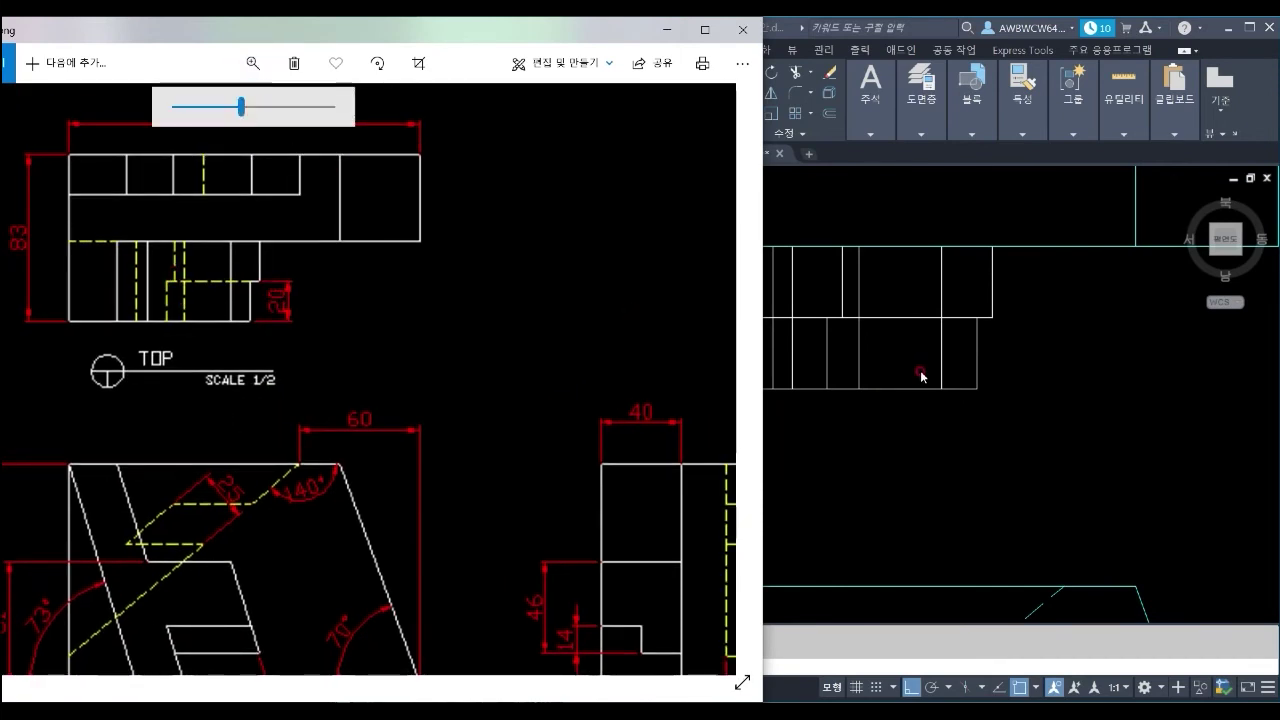
Match all lines of the top view's lower block to the properties of the main body's visible edges.
{"action": "left_click", "coordinate": [921, 373]}
{"action": "scroll", "coordinate": [851, 363], "scroll_direction": "down", "scroll_amount": 4}
{"action": "key", "text": "Escape"}
{"action": "type", "text": "ma"}
{"action": "key", "text": "space"}
{"action": "left_click", "coordinate": [882, 296]}
{"action": "left_click", "coordinate": [886, 396]}
{"action": "key", "text": "Escape"}
{"action": "key", "text": "Escape"}
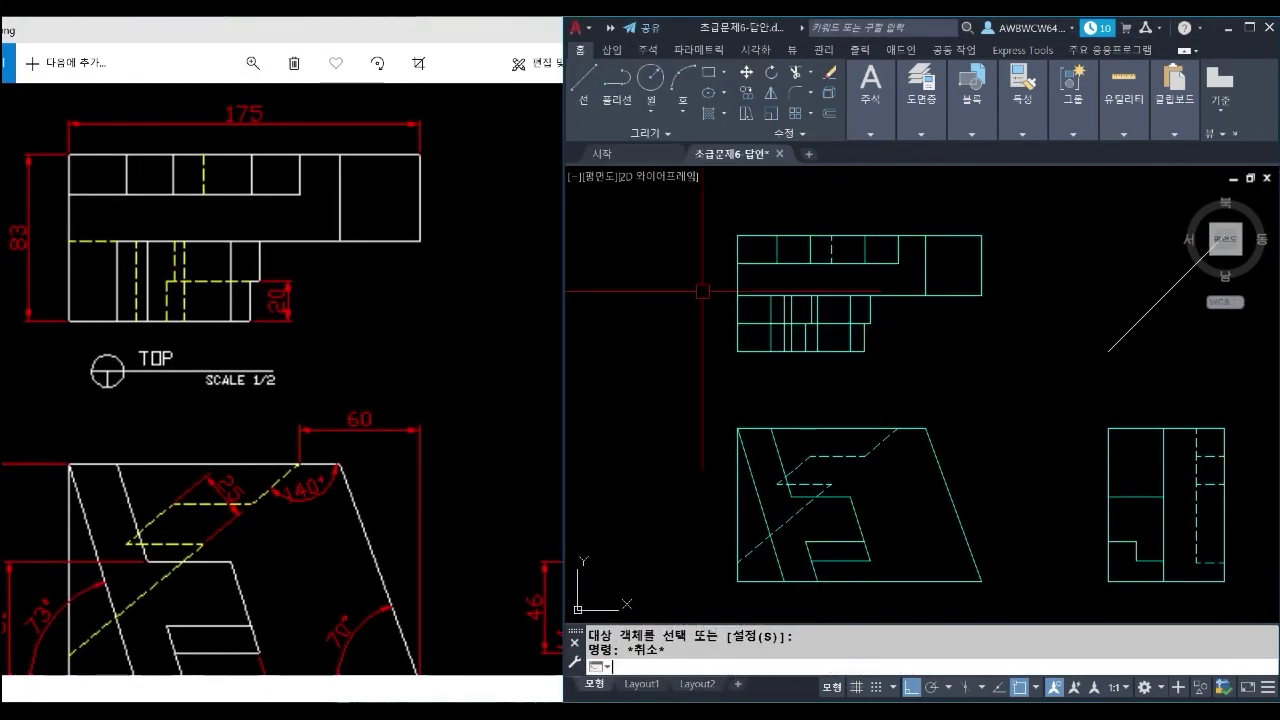
Match the lower block's four hidden vertical lines to the dashed line in the main body.
{"action": "scroll", "coordinate": [761, 295], "scroll_direction": "up", "scroll_amount": 4}
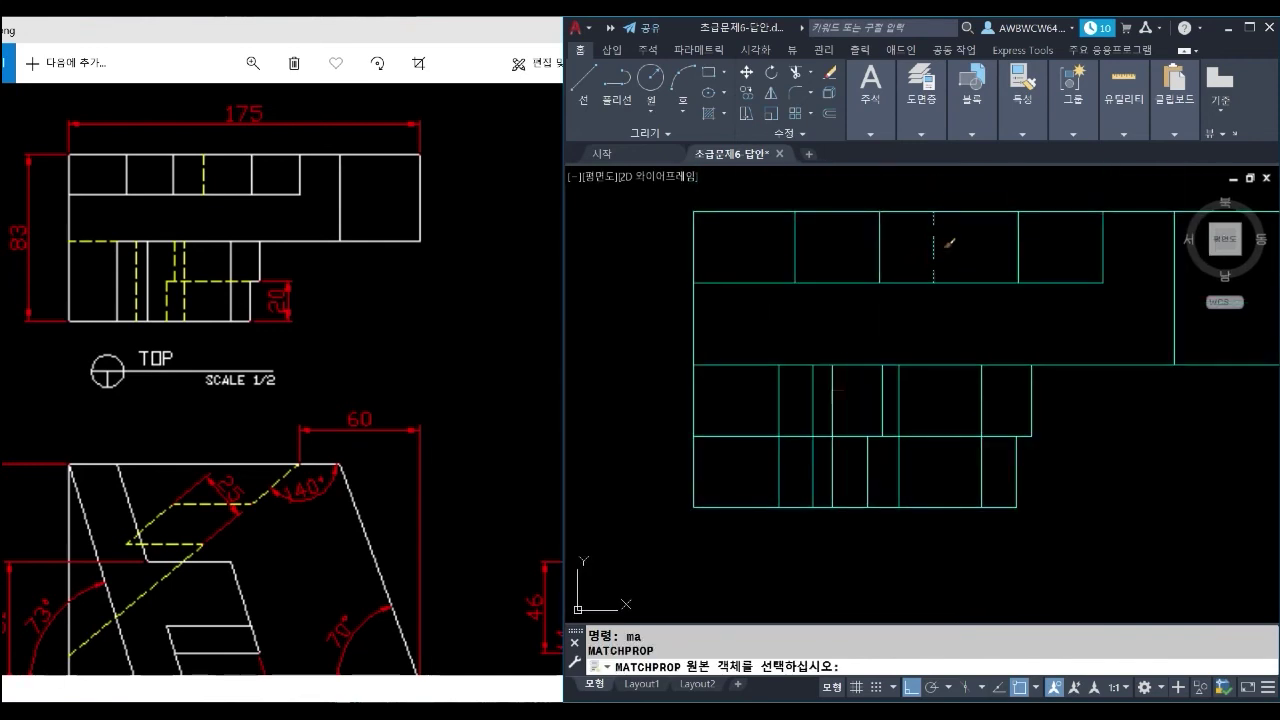
{"action": "left_click", "coordinate": [812, 413]}
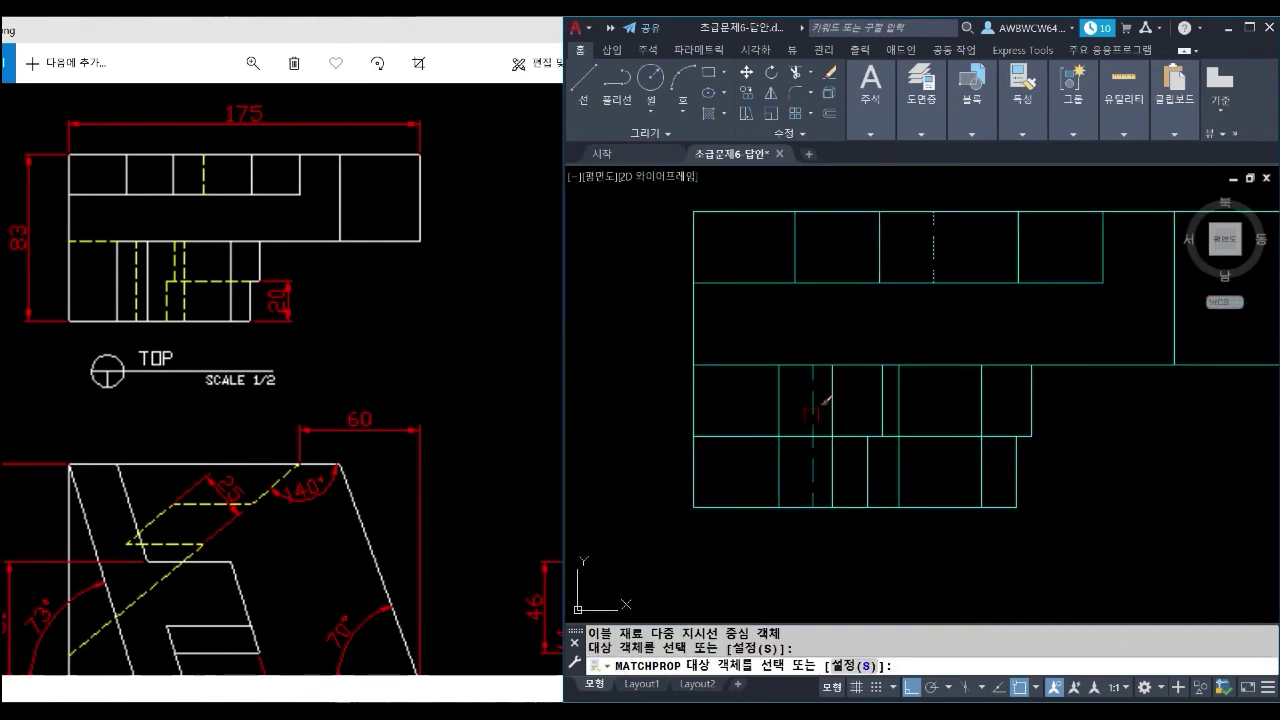
{"action": "key", "text": "Escape"}
Fillet the step's depth line with the short hidden vertical at radius 0 and match the depth line to the hidden-line properties.
{"action": "type", "text": "f"}
{"action": "key", "text": "Escape"}
{"action": "type", "text": "f"}
{"action": "left_click", "coordinate": [867, 464]}
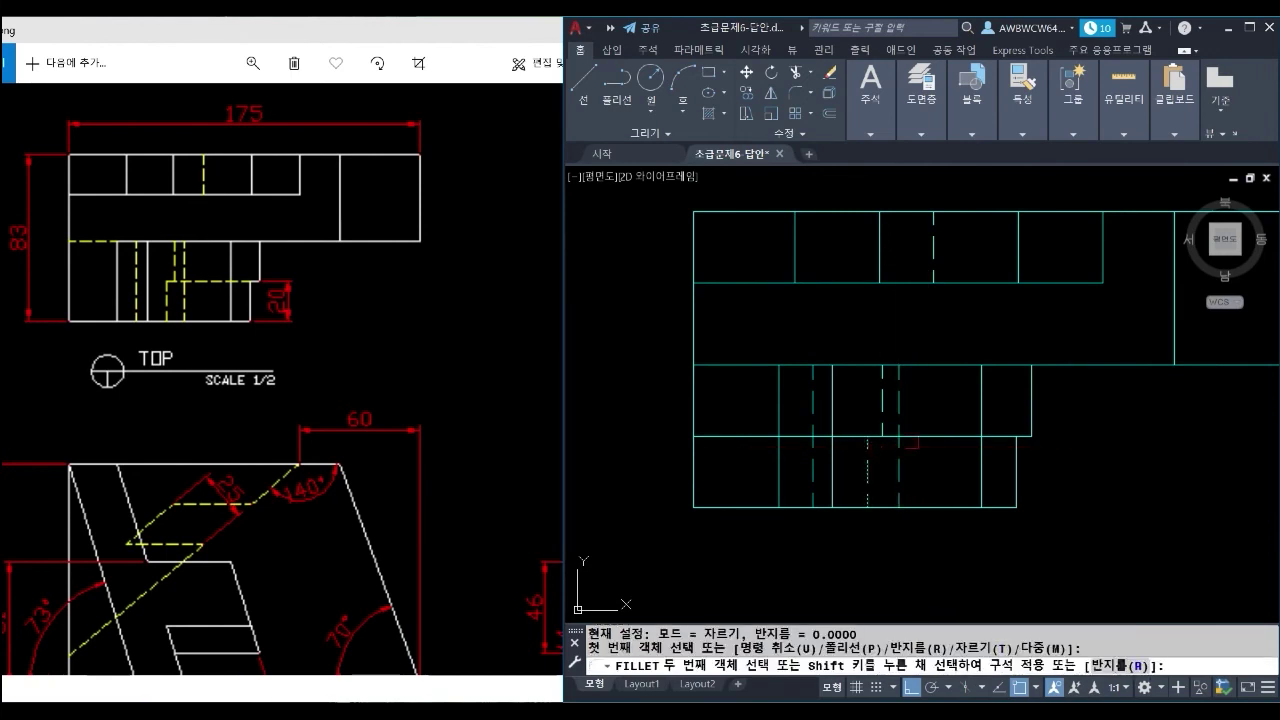
{"action": "left_click", "coordinate": [929, 438]}
{"action": "key", "text": "Escape"}
{"action": "type", "text": "ma"}
{"action": "left_click", "coordinate": [867, 462]}
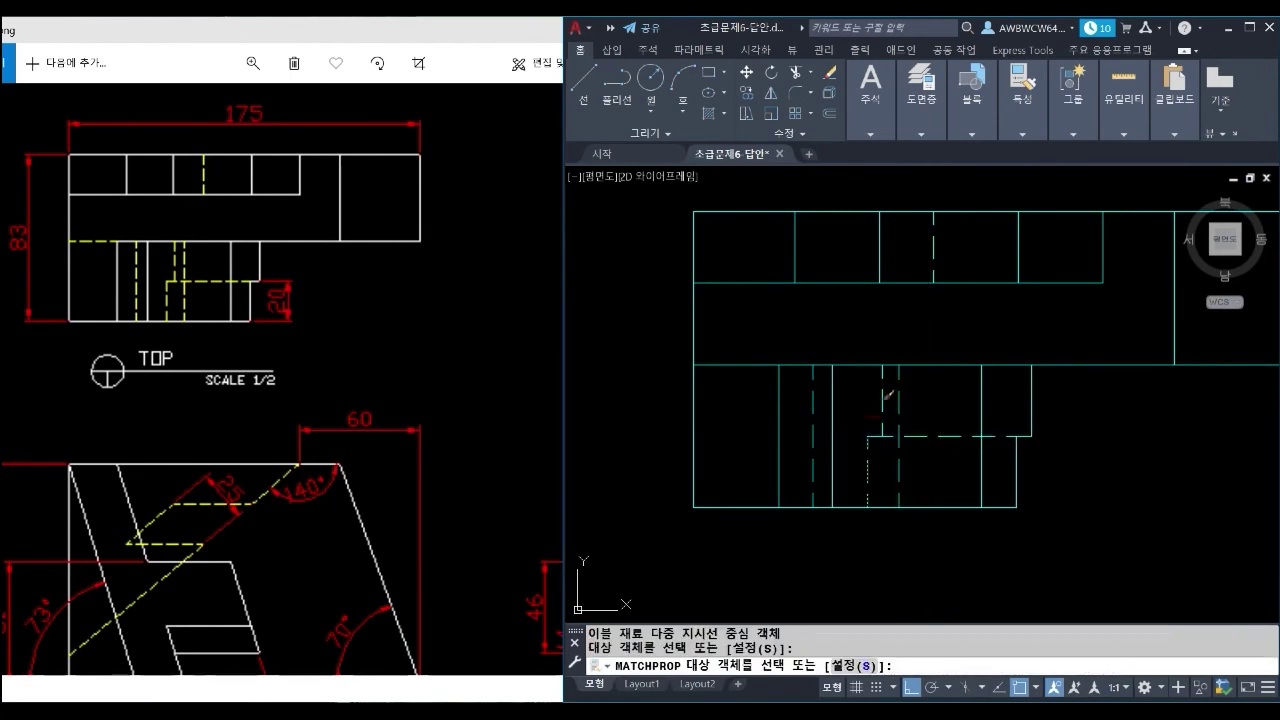
{"action": "key", "text": "Escape"}
{"action": "key", "text": "Escape"}
Break the main body's lower edge at the block's first inner vertical and match the piece on its outer side to the hidden lines.
{"action": "type", "text": "br"}
{"action": "left_click", "coordinate": [776, 365]}
{"action": "left_click", "coordinate": [778, 365]}
{"action": "type", "text": "ma"}
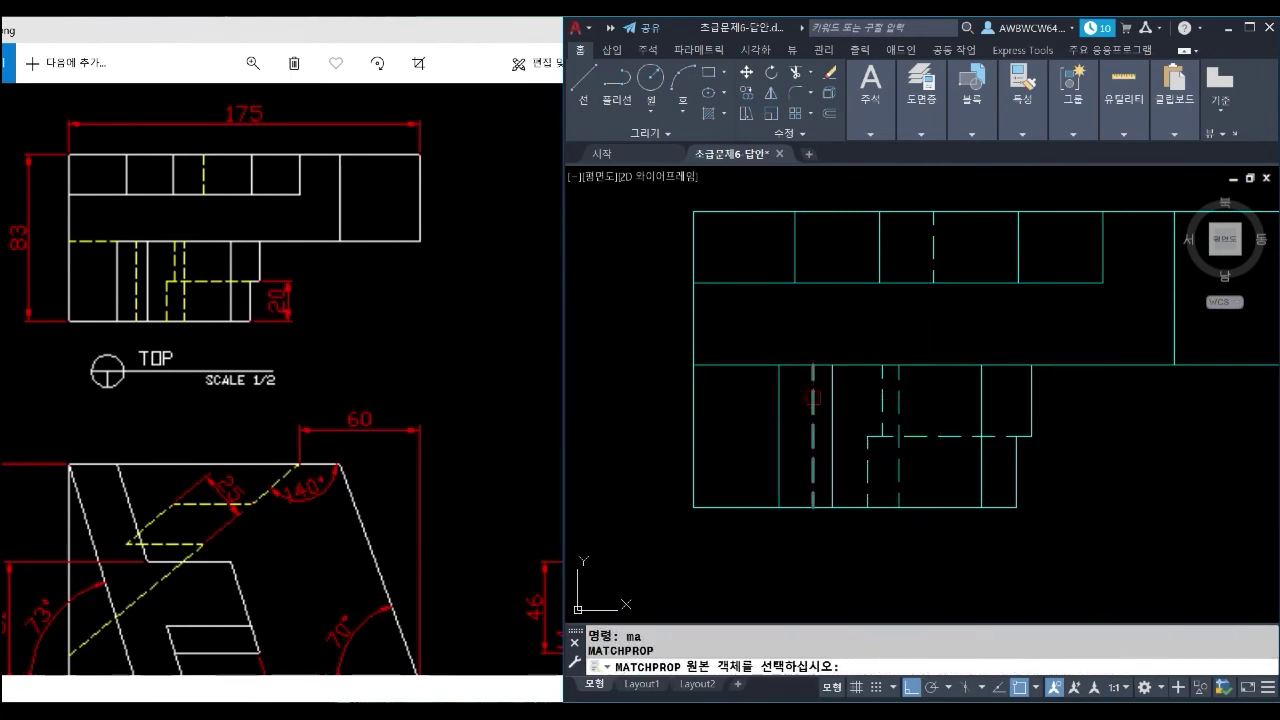
{"action": "left_click", "coordinate": [812, 397]}
{"action": "key", "text": "Escape"}
{"action": "key", "text": "Escape"}
Turn the HIDDEN1 layer off to examine the lower block's visible outline at the step, and turn the layer back on.
{"action": "scroll", "coordinate": [820, 380], "scroll_direction": "down", "scroll_amount": 2}
{"action": "left_click", "coordinate": [1020, 153]}
{"action": "left_click", "coordinate": [946, 193]}
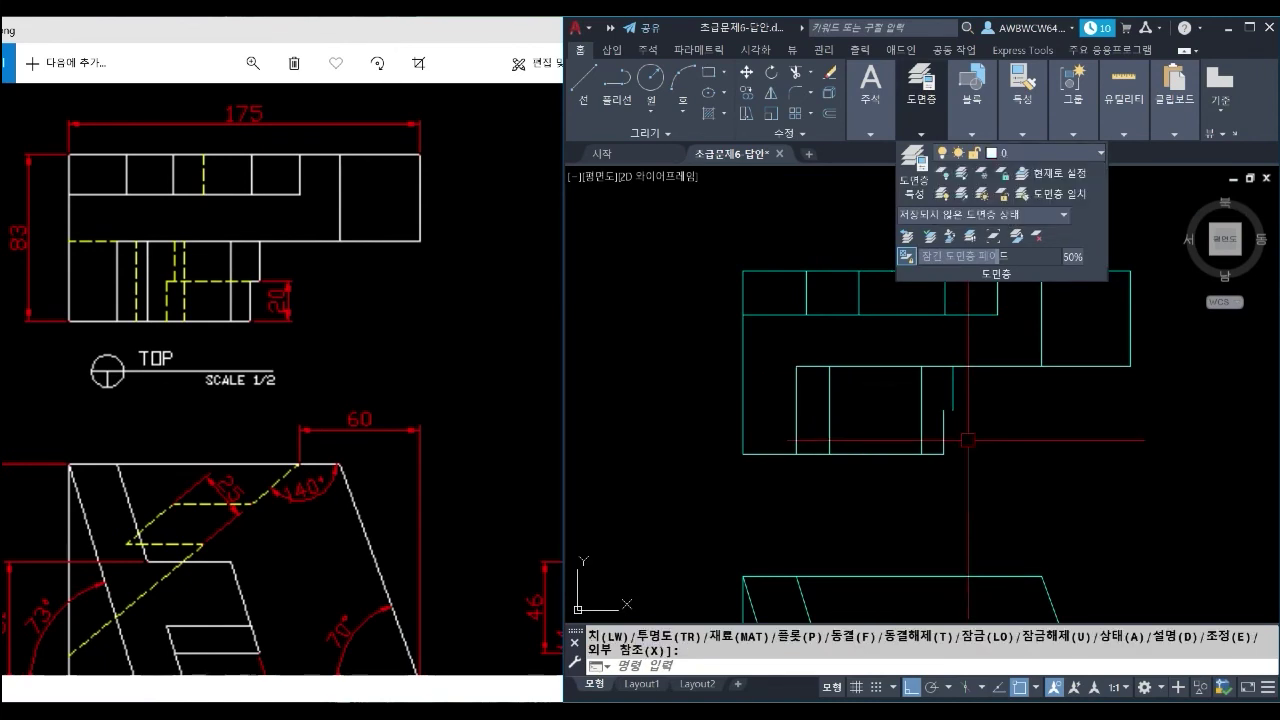
{"action": "scroll", "coordinate": [961, 414], "scroll_direction": "up", "scroll_amount": 5}
{"action": "left_click", "coordinate": [928, 365]}
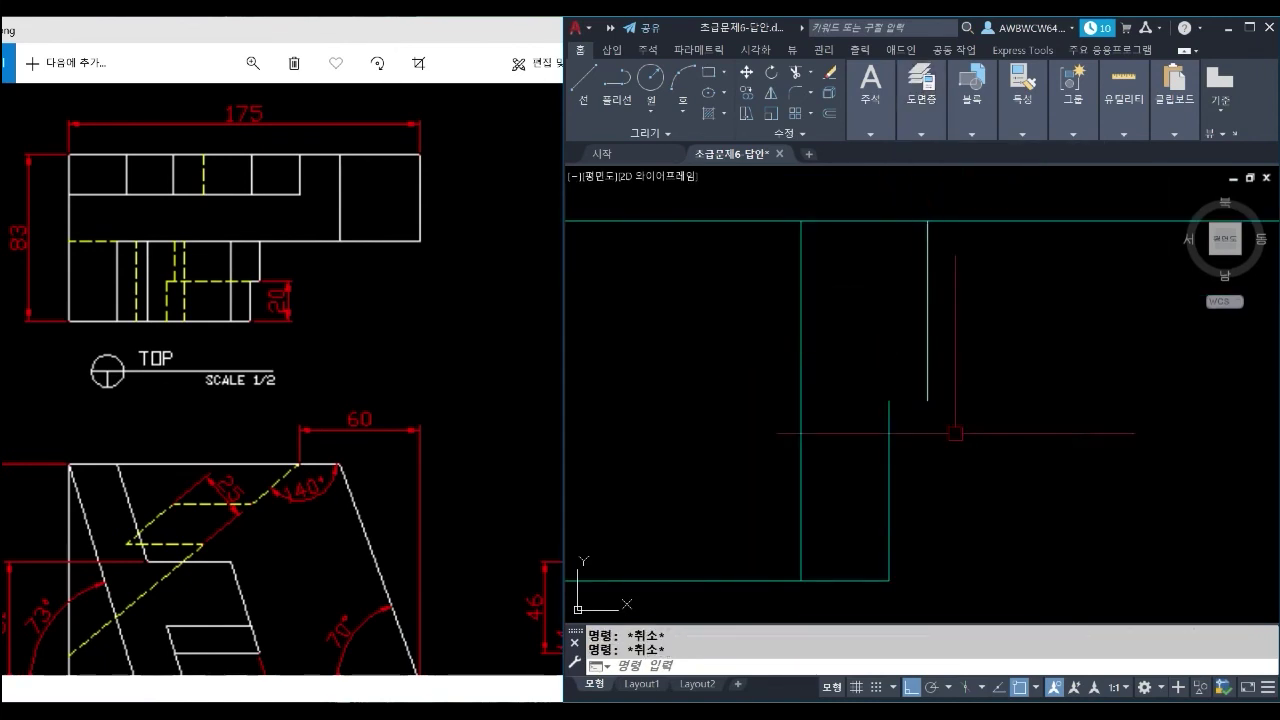
{"action": "left_click", "coordinate": [926, 136]}
{"action": "left_click", "coordinate": [1020, 153]}
{"action": "left_click", "coordinate": [947, 193]}
{"action": "left_click", "coordinate": [952, 401]}
Break the step's depth line near the narrower front edge and extend the short outer piece back to that edge.
{"action": "type", "text": "br"}
{"action": "key", "text": "space"}
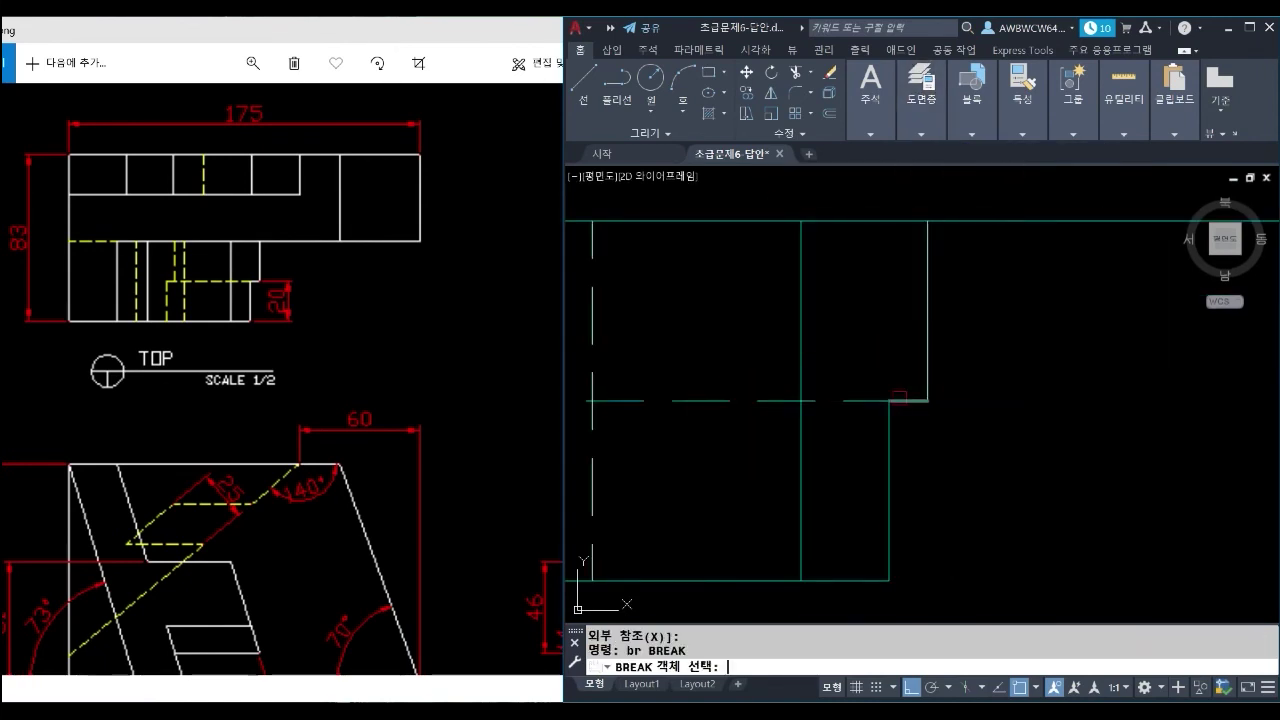
{"action": "scroll", "coordinate": [901, 398], "scroll_direction": "up", "scroll_amount": 4}
{"action": "left_click", "coordinate": [901, 407]}
{"action": "left_click", "coordinate": [866, 408]}
{"action": "type", "text": "ex"}
{"action": "key", "text": "space"}
{"action": "key", "text": "space"}
{"action": "left_click", "coordinate": [912, 408]}
{"action": "key", "text": "space"}
Match the short outer piece of the step's depth line to the properties of the adjoining visible edge.
{"action": "type", "text": "ma"}
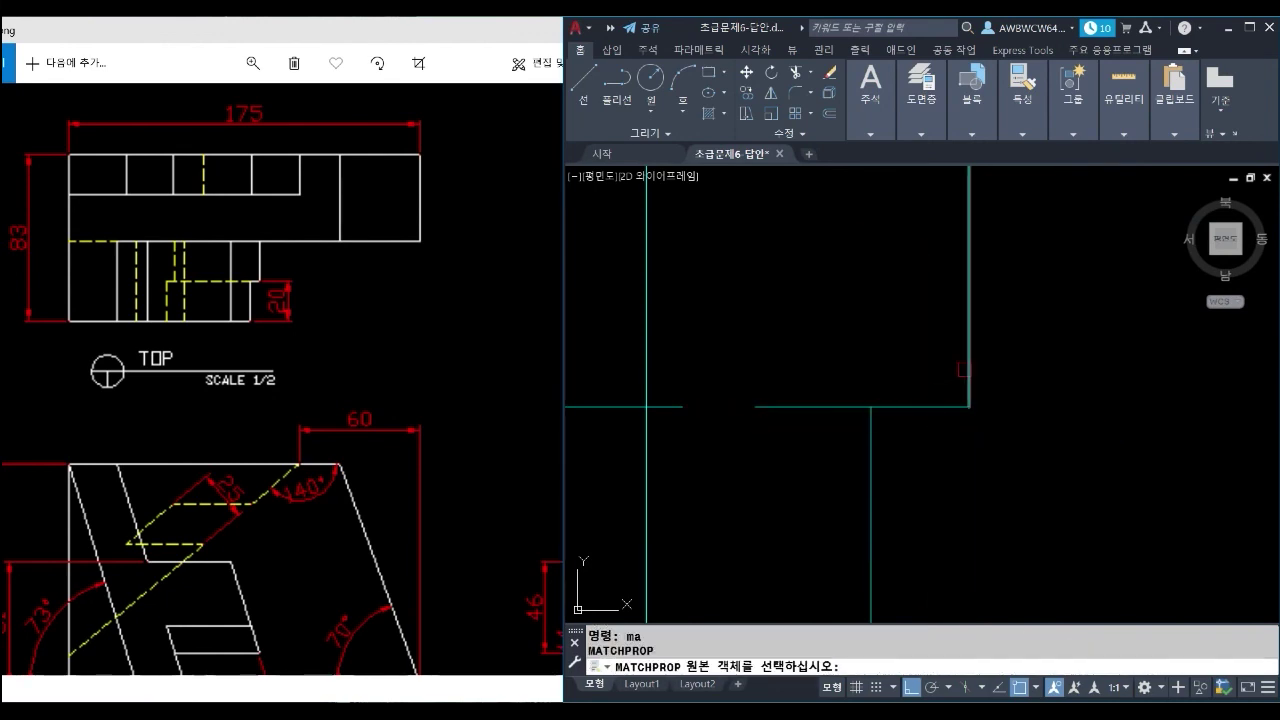
{"action": "left_click", "coordinate": [965, 366]}
{"action": "left_click", "coordinate": [945, 408]}
{"action": "key", "text": "Escape"}
{"action": "key", "text": "Escape"}
Turn off the HIDDEN1 layer and examine the top view's visible outline for gaps.
{"action": "left_click", "coordinate": [922, 135]}
{"action": "left_click", "coordinate": [1020, 153]}
{"action": "left_click", "coordinate": [947, 193]}
{"action": "left_click", "coordinate": [920, 420]}
{"action": "scroll", "coordinate": [920, 422], "scroll_direction": "down", "scroll_amount": 6}
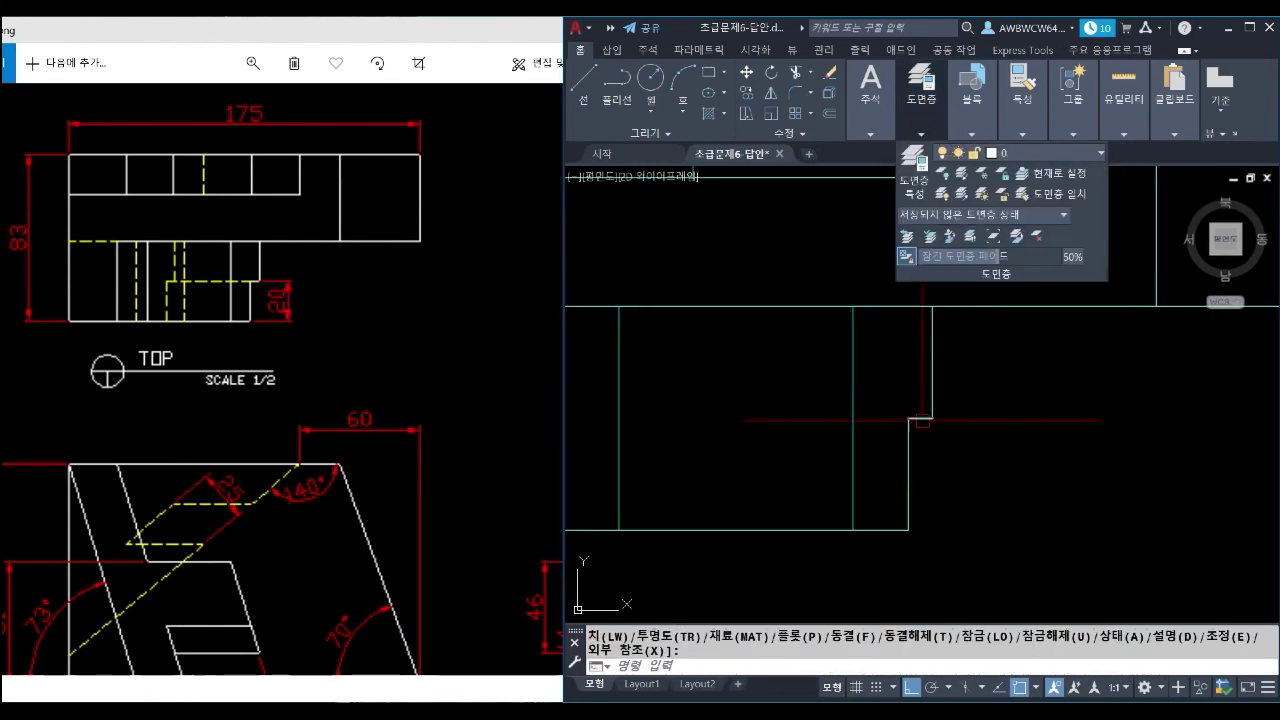
{"action": "middle_click_drag", "start_coordinate": [979, 508], "coordinate": [915, 399]}
{"action": "scroll", "coordinate": [915, 399], "scroll_direction": "down", "scroll_amount": 2}
{"action": "scroll", "coordinate": [915, 399], "scroll_direction": "up", "scroll_amount": 4}
Toggle the MODEL1 layer off and on, and turn the HIDDEN1 layer back on.
{"action": "left_click", "coordinate": [922, 135]}
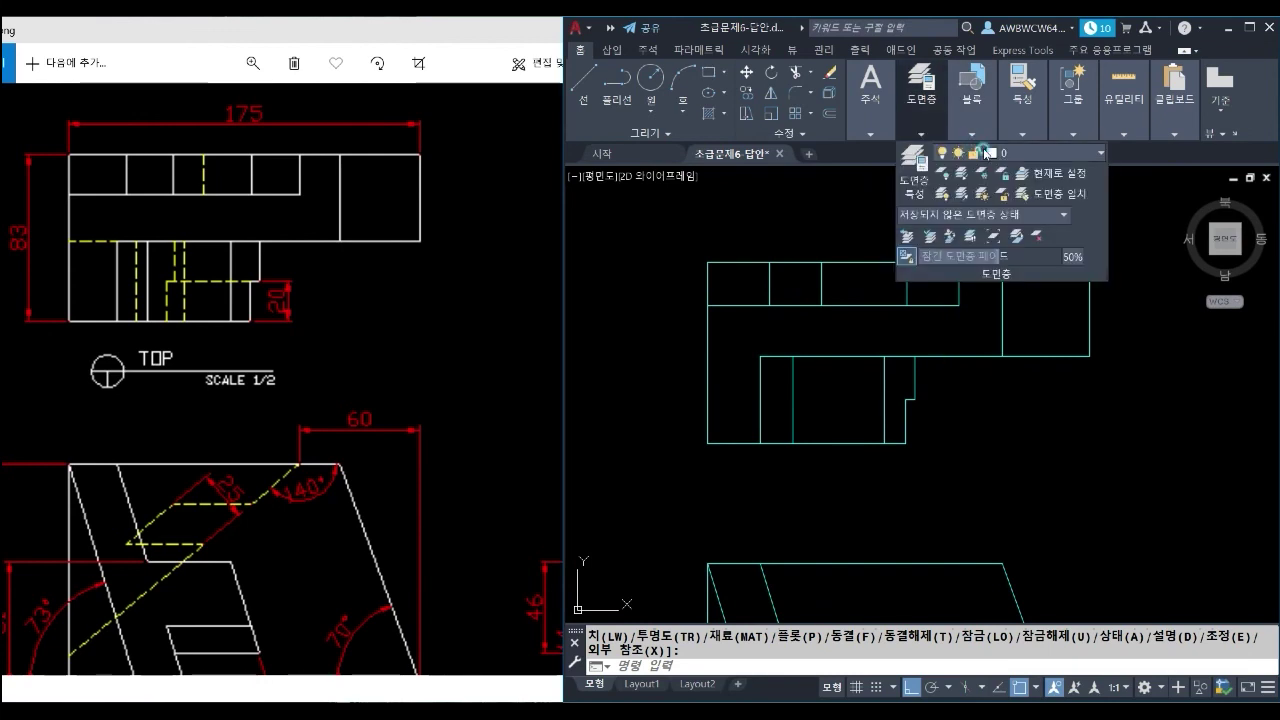
{"action": "left_click", "coordinate": [1020, 153]}
{"action": "left_click", "coordinate": [945, 212]}
{"action": "left_click", "coordinate": [945, 212]}
{"action": "left_click", "coordinate": [1010, 448]}
{"action": "left_click", "coordinate": [922, 135]}
{"action": "left_click", "coordinate": [1020, 153]}
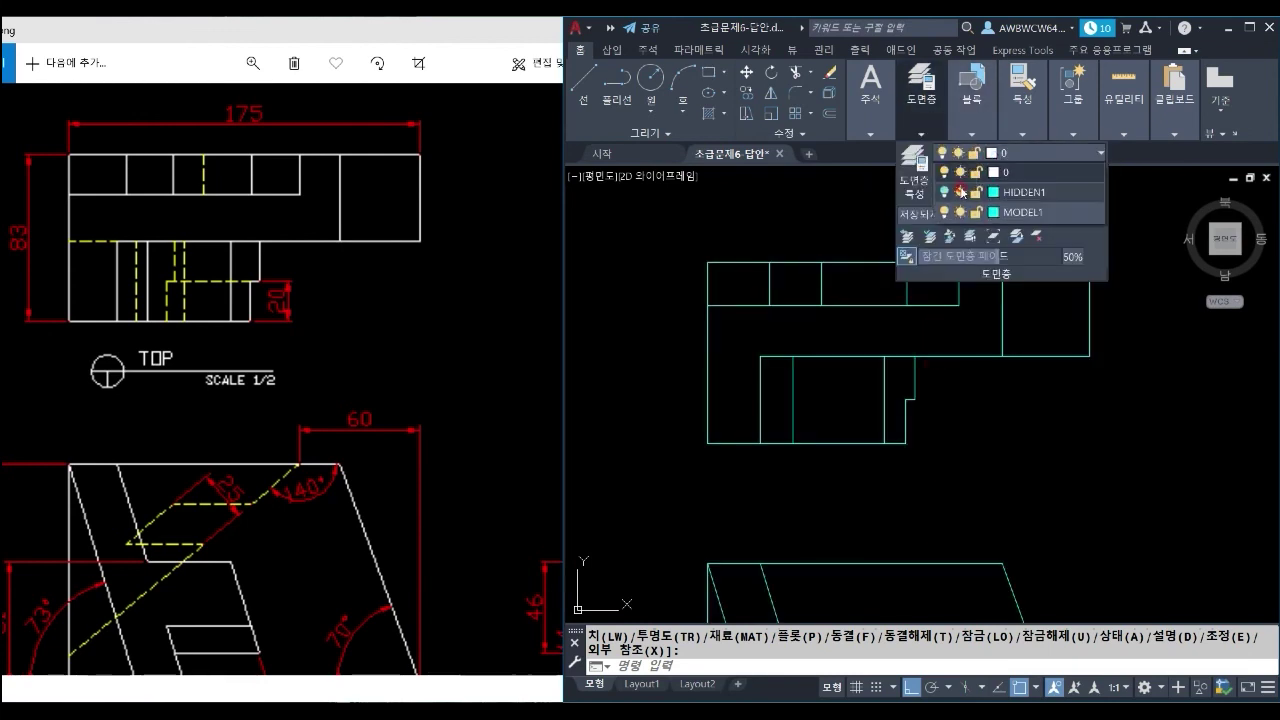
{"action": "left_click", "coordinate": [945, 192]}
{"action": "left_click", "coordinate": [920, 486]}
Erase the diagonal projection line between the top and right views and zoom to the drawing's extents.
{"action": "scroll", "coordinate": [920, 391], "scroll_direction": "down", "scroll_amount": 6}
{"action": "middle_click_drag", "start_coordinate": [920, 391], "coordinate": [872, 381]}
{"action": "left_click", "coordinate": [976, 380]}
{"action": "type", "text": "e"}
{"action": "key", "text": "space"}
{"action": "key", "text": "Escape"}
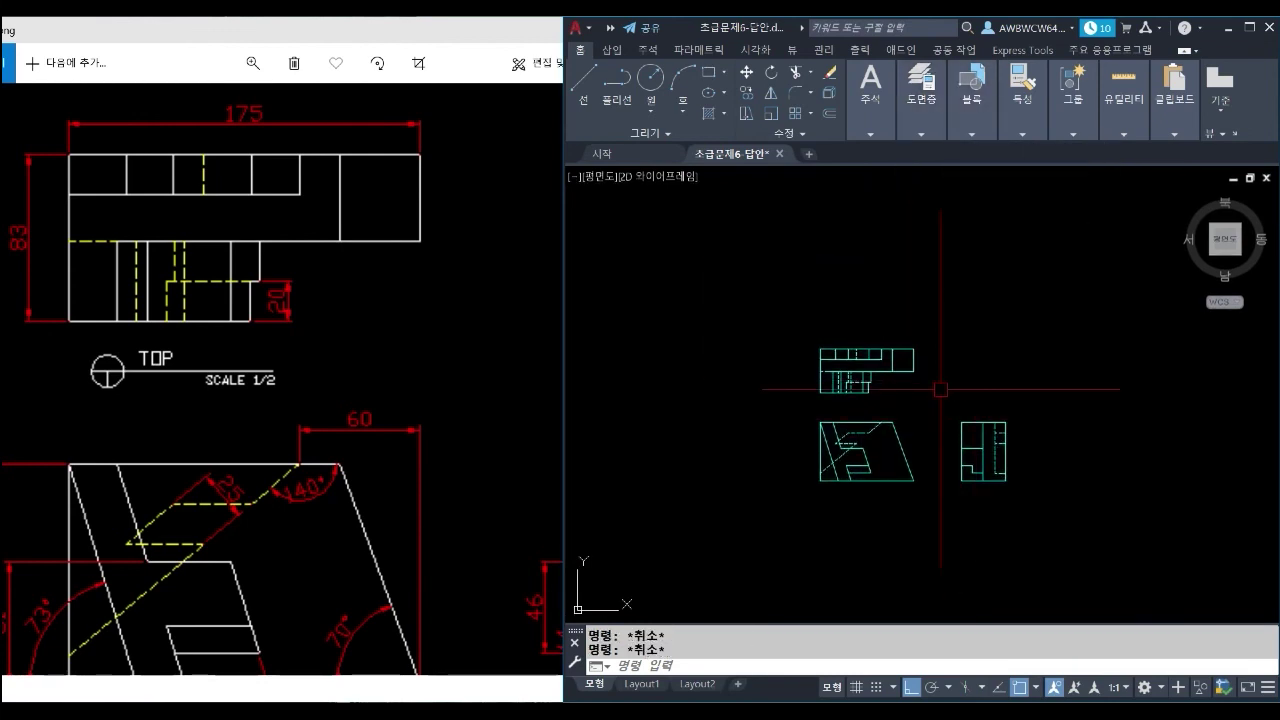
{"action": "type", "text": "z"}
{"action": "key", "text": "space"}
{"action": "type", "text": "e"}
{"action": "key", "text": "space"}
{"action": "key", "text": "Escape"}
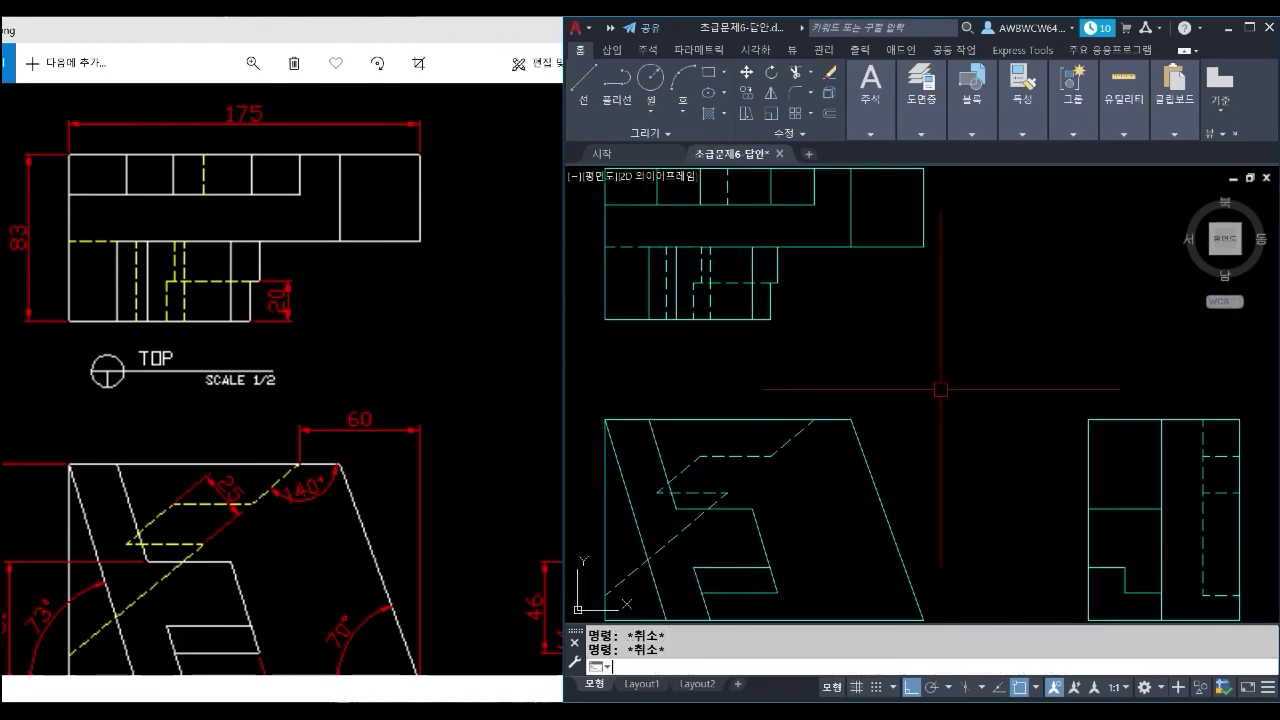